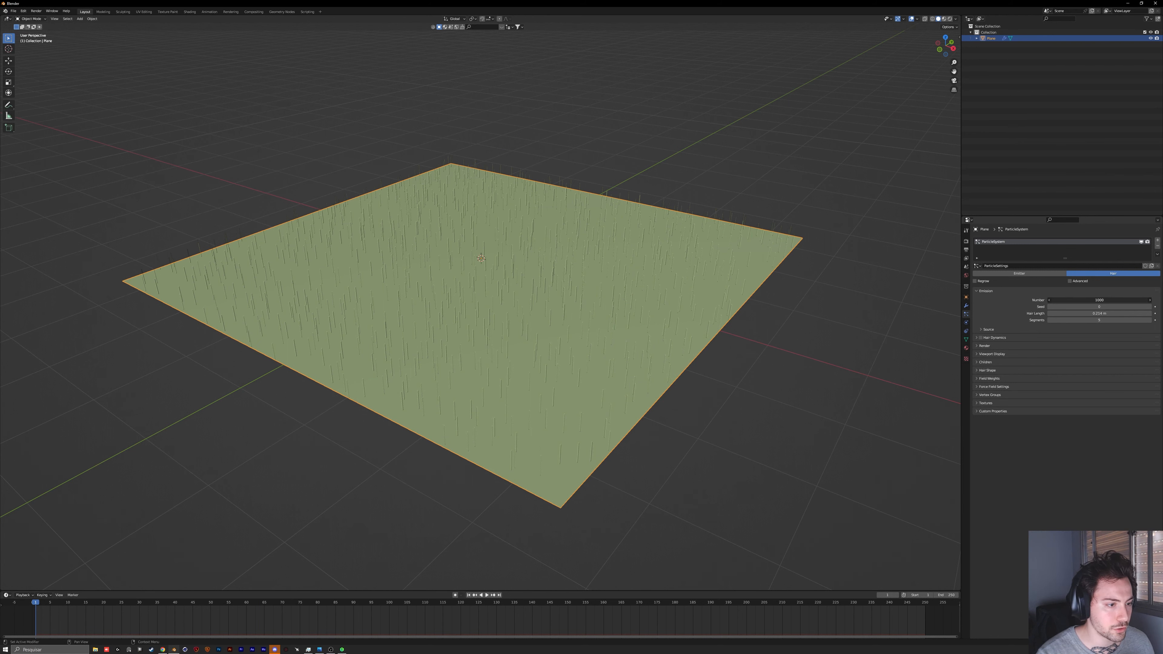
# Step: Try hair emission numbers of 50, 5000 and 50000 on the plane's particle system
pyautogui.click(1092, 300)
pyautogui.write('50')
pyautogui.press('Return')
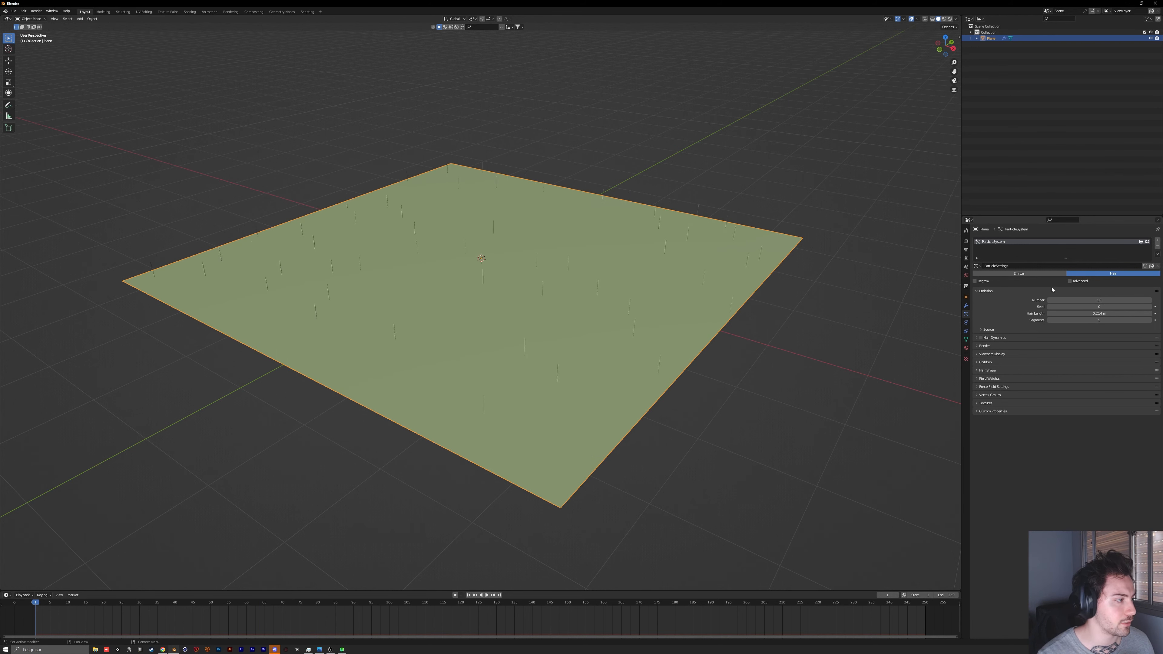
pyautogui.moveTo(561, 277); pyautogui.dragTo(581, 261, button='middle')
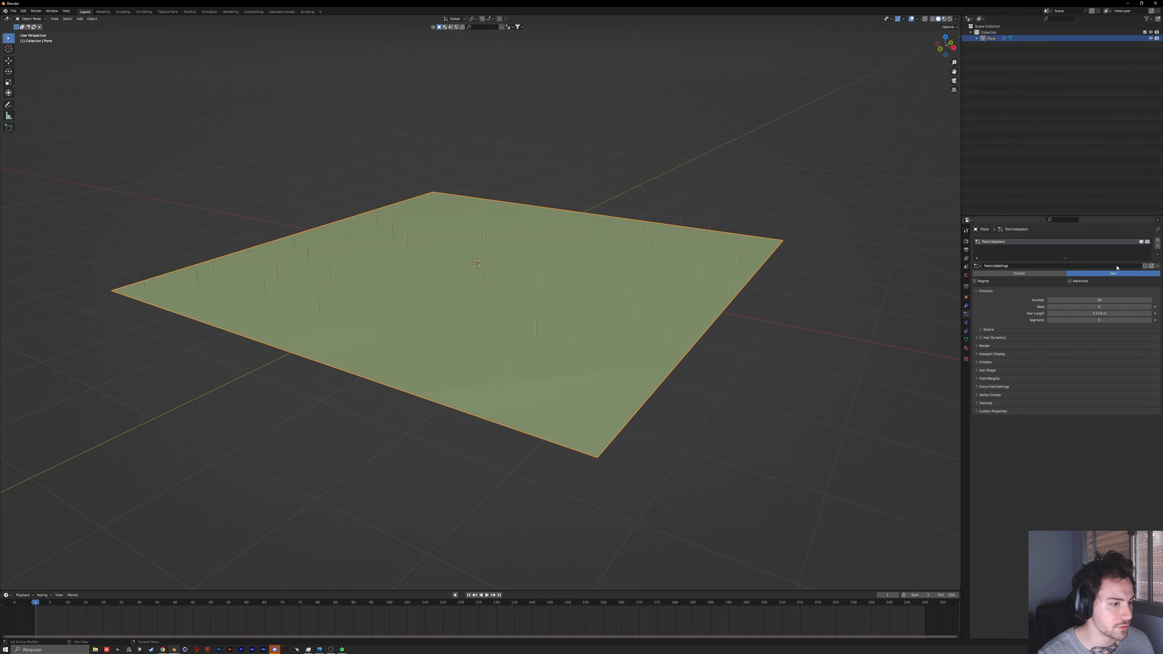
pyautogui.click(1092, 300)
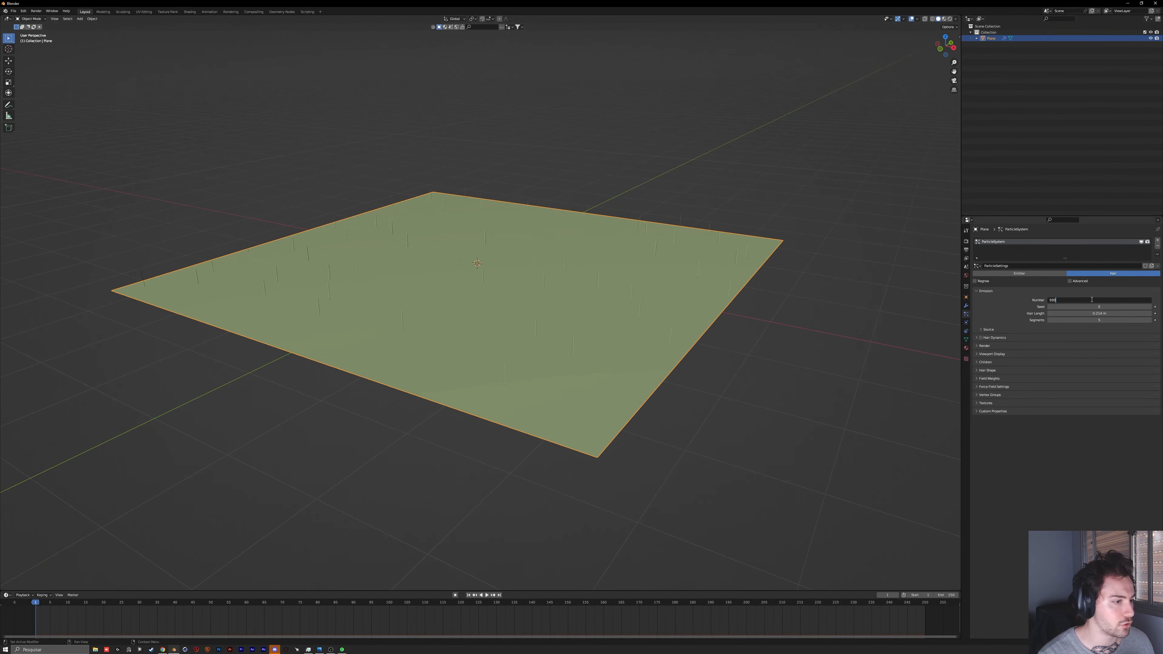
pyautogui.write('5000')
pyautogui.press('Return')
pyautogui.click(1067, 301)
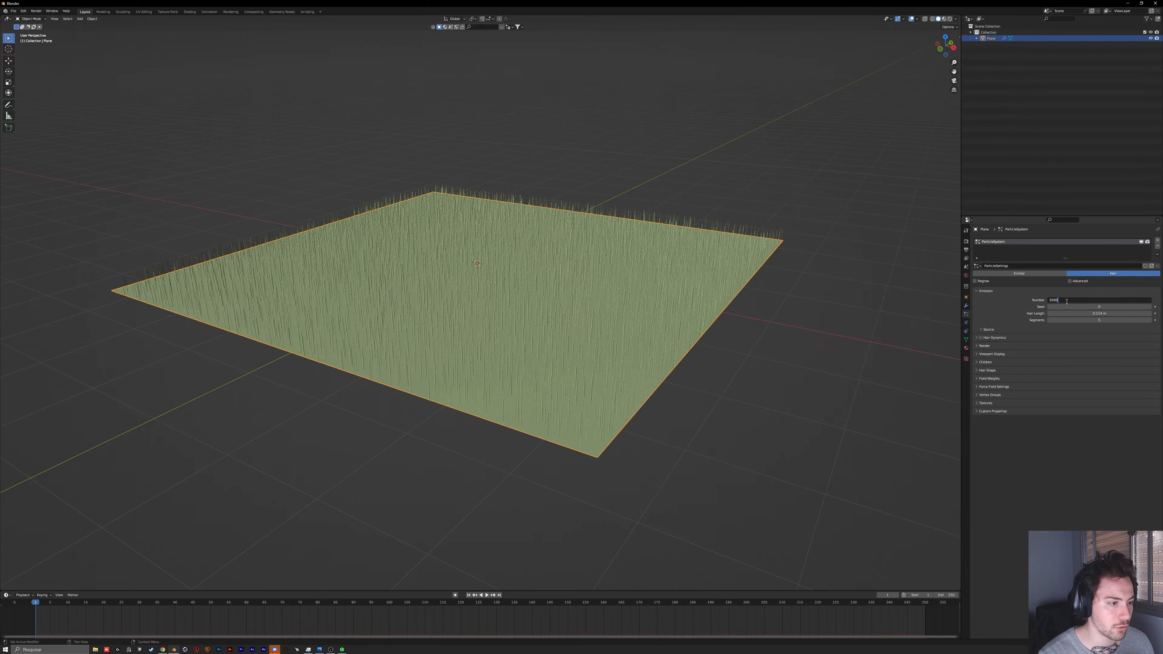
pyautogui.press('Return')
pyautogui.moveTo(571, 266)
pyautogui.mouseDown(button='middle')
pyautogui.moveTo(520, 270)
pyautogui.moveTo(527, 254)
pyautogui.moveTo(577, 270)
pyautogui.mouseUp(button='middle')
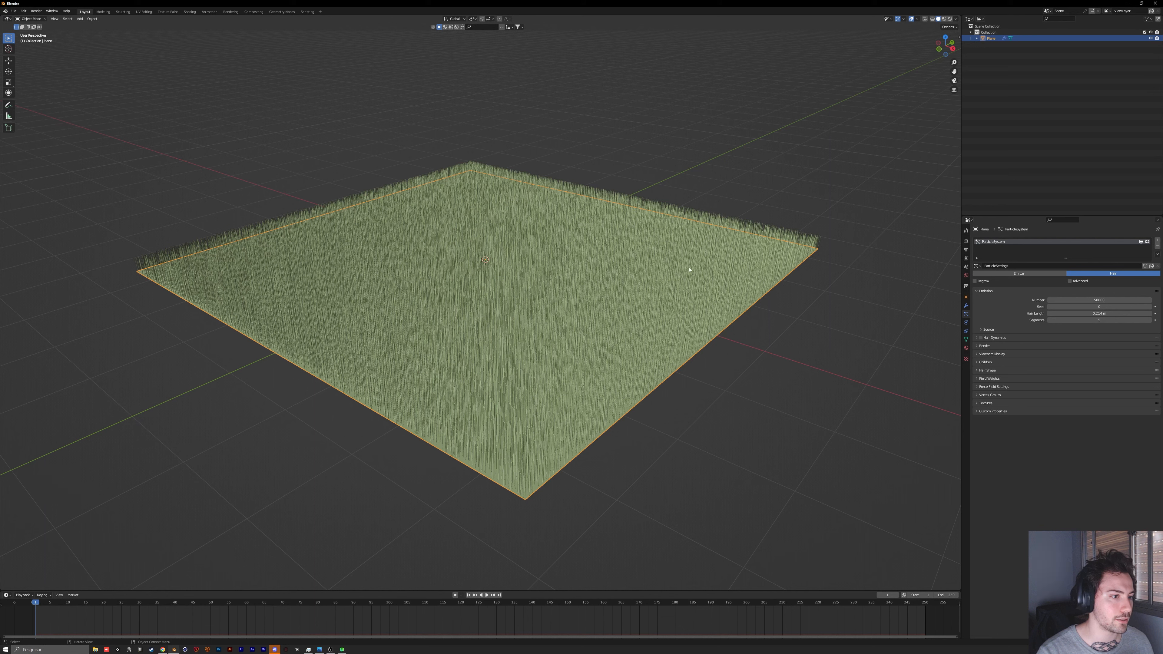
# Step: Set the hair emission number of the plane's particle system to 1000
pyautogui.click(1133, 301)
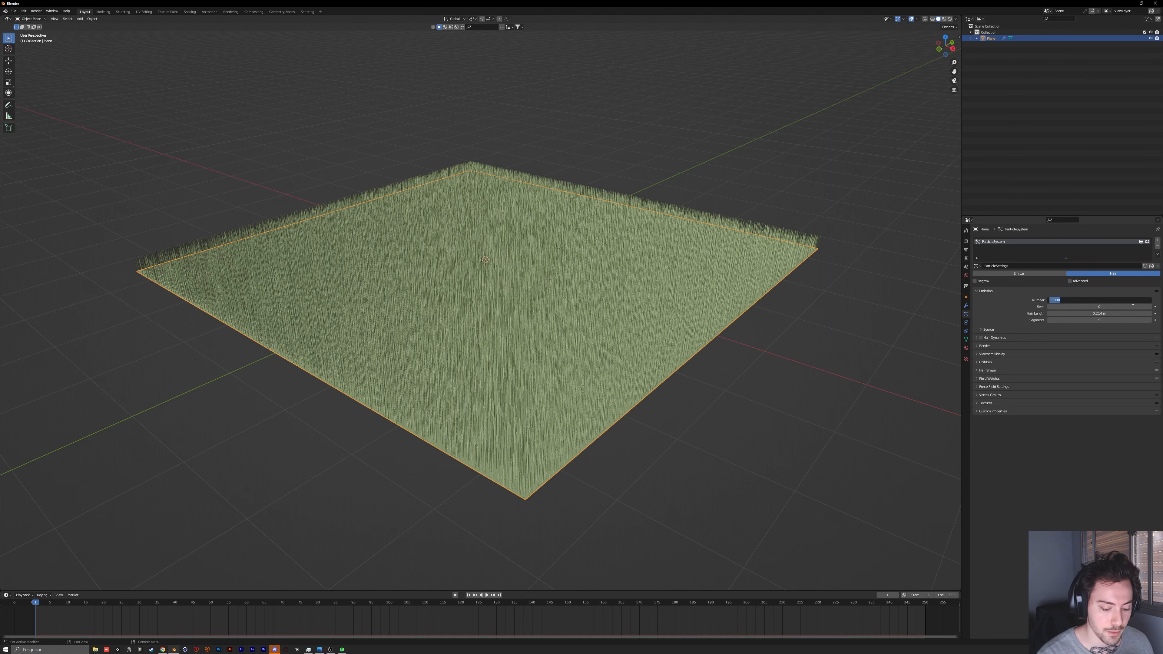
pyautogui.write('1000')
pyautogui.press('Return')
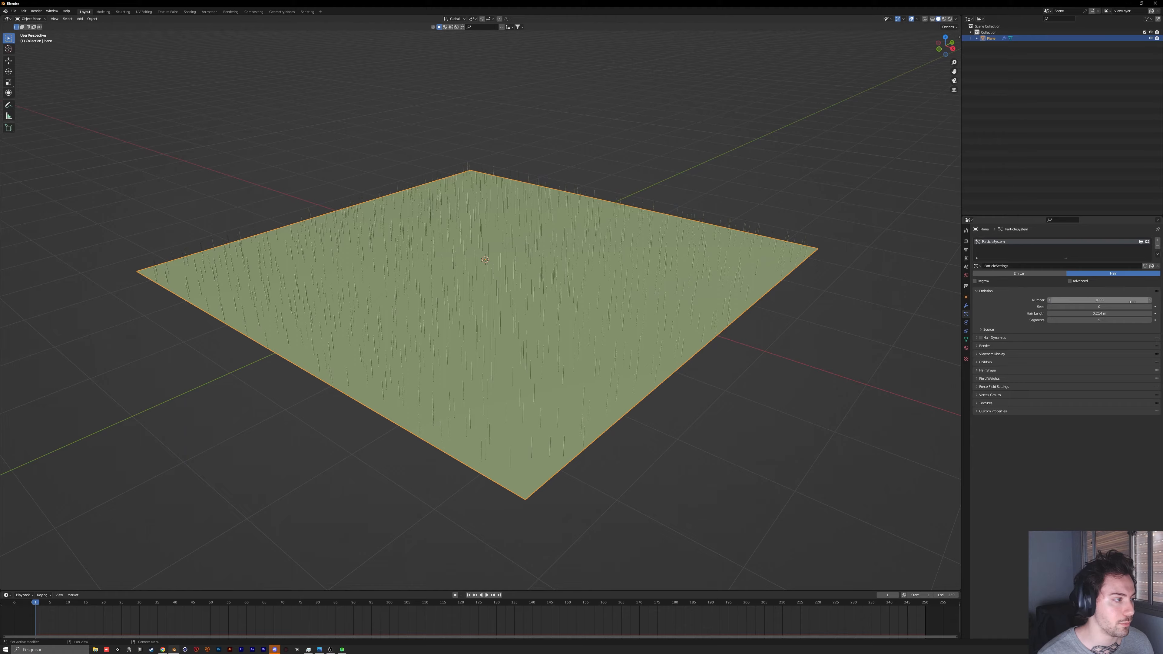
pyautogui.moveTo(403, 321); pyautogui.dragTo(449, 319, button='middle')
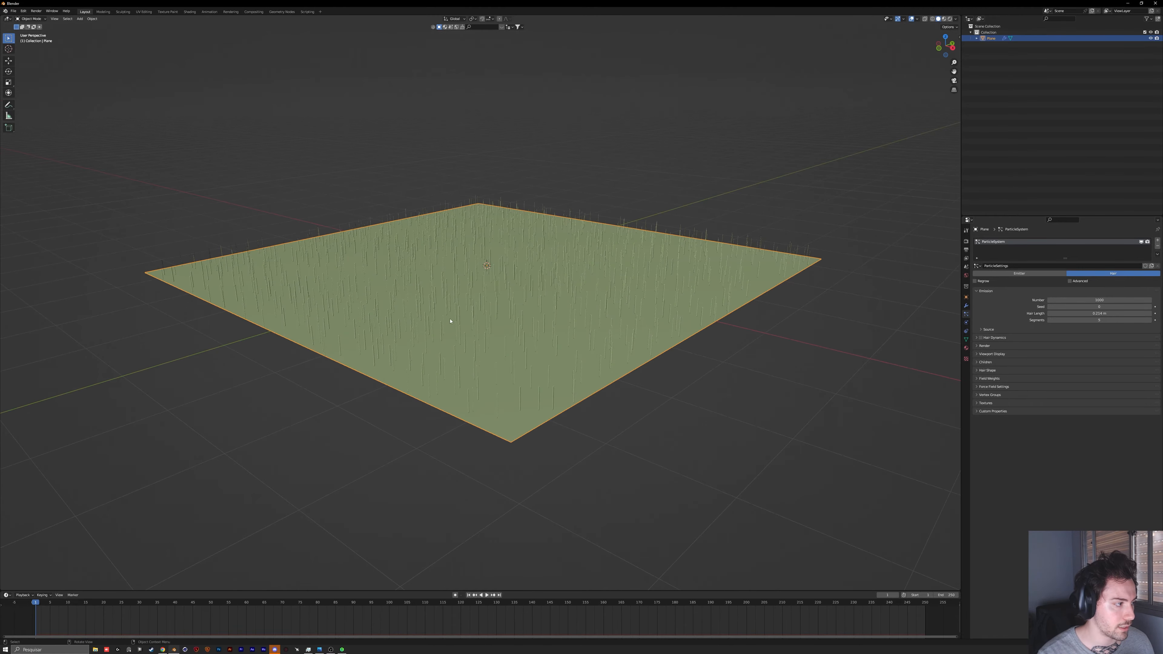
# Step: Scale the plane down to a small patch to compare how densely the hairs cover it, and enlarge it again
pyautogui.press('s')
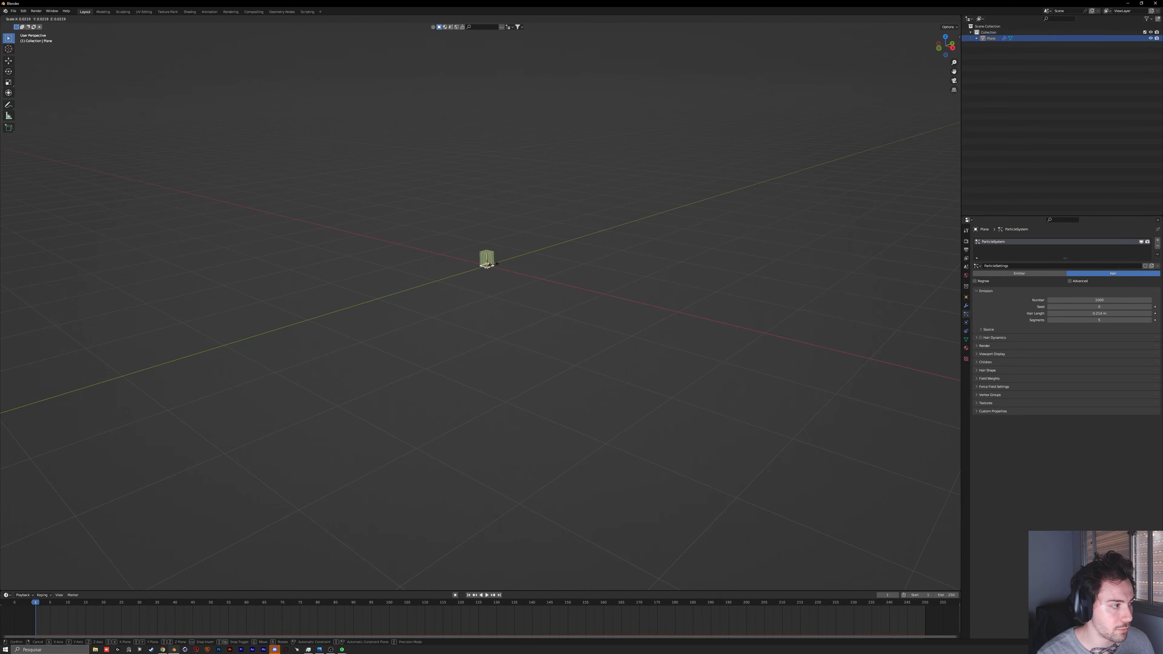
pyautogui.click(508, 266)
pyautogui.scroll(5, 518, 203)
pyautogui.keyDown('shift'); pyautogui.moveTo(518, 203); pyautogui.dragTo(497, 351, button='middle'); pyautogui.keyUp('shift')
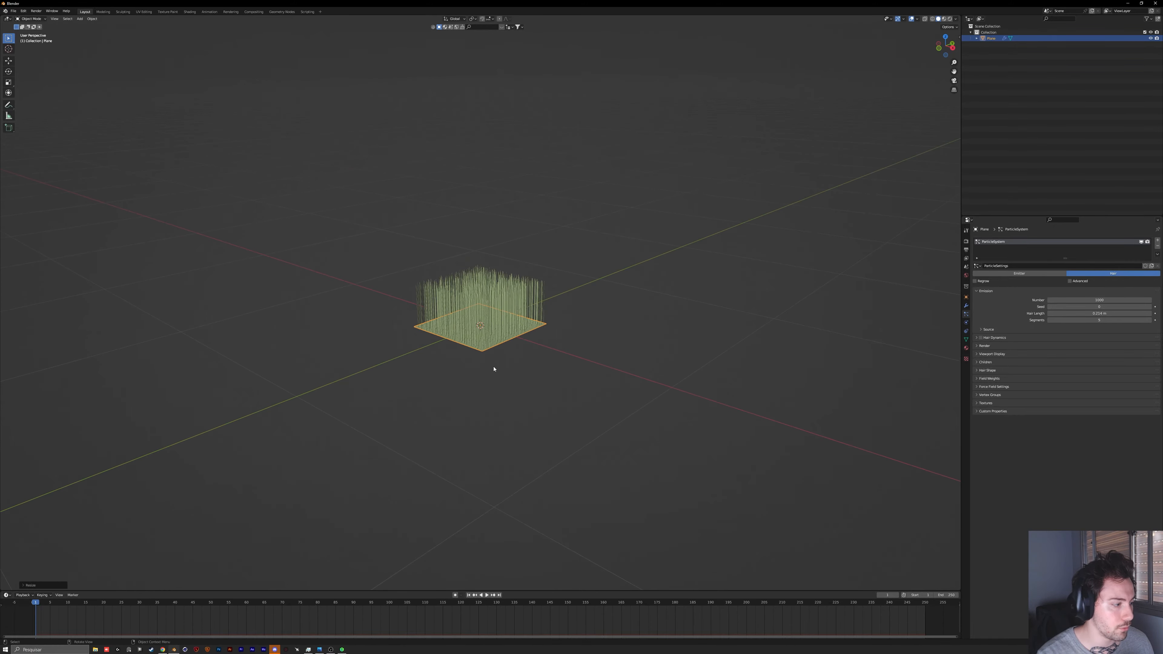
pyautogui.scroll(8, 493, 369)
pyautogui.scroll(-6, 478, 328)
pyautogui.moveTo(486, 305)
pyautogui.mouseDown(button='middle')
pyautogui.moveTo(488, 350)
pyautogui.moveTo(486, 312)
pyautogui.mouseUp(button='middle')
pyautogui.scroll(-8, 487, 351)
pyautogui.scroll(12, 486, 312)
pyautogui.moveTo(610, 360); pyautogui.dragTo(597, 335, button='middle')
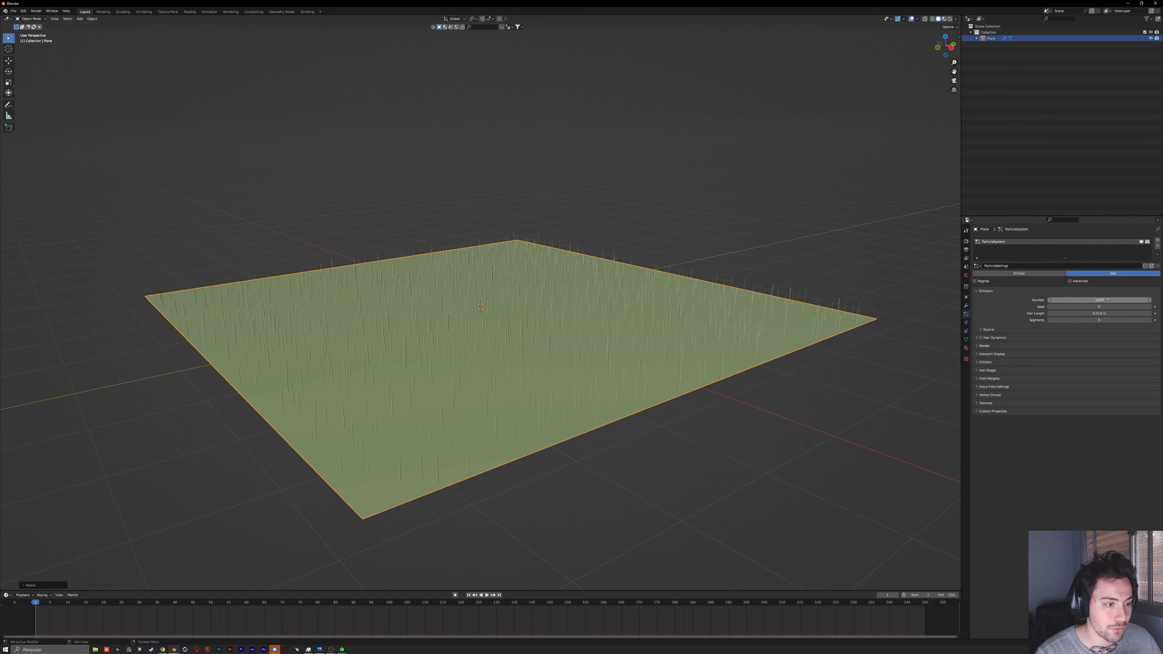
# Step: Enable Simple children for the plane's hair particles
pyautogui.click(987, 362)
pyautogui.click(1048, 371)
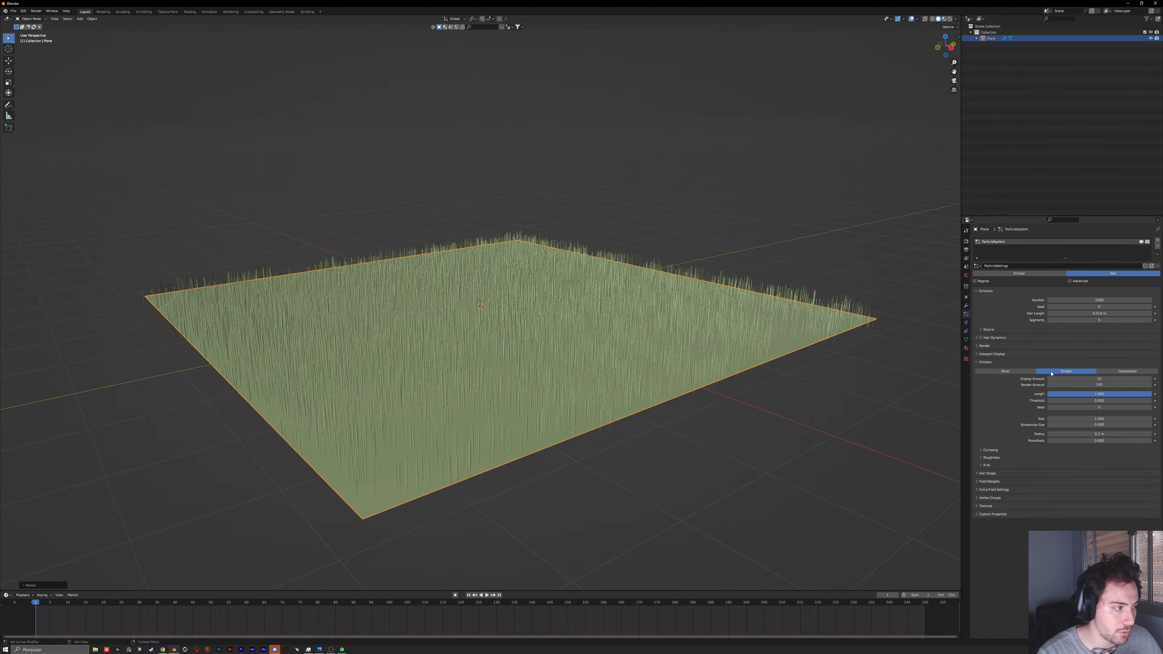
pyautogui.moveTo(587, 379)
pyautogui.mouseDown(button='middle')
pyautogui.moveTo(536, 365)
pyautogui.moveTo(581, 386)
pyautogui.mouseUp(button='middle')
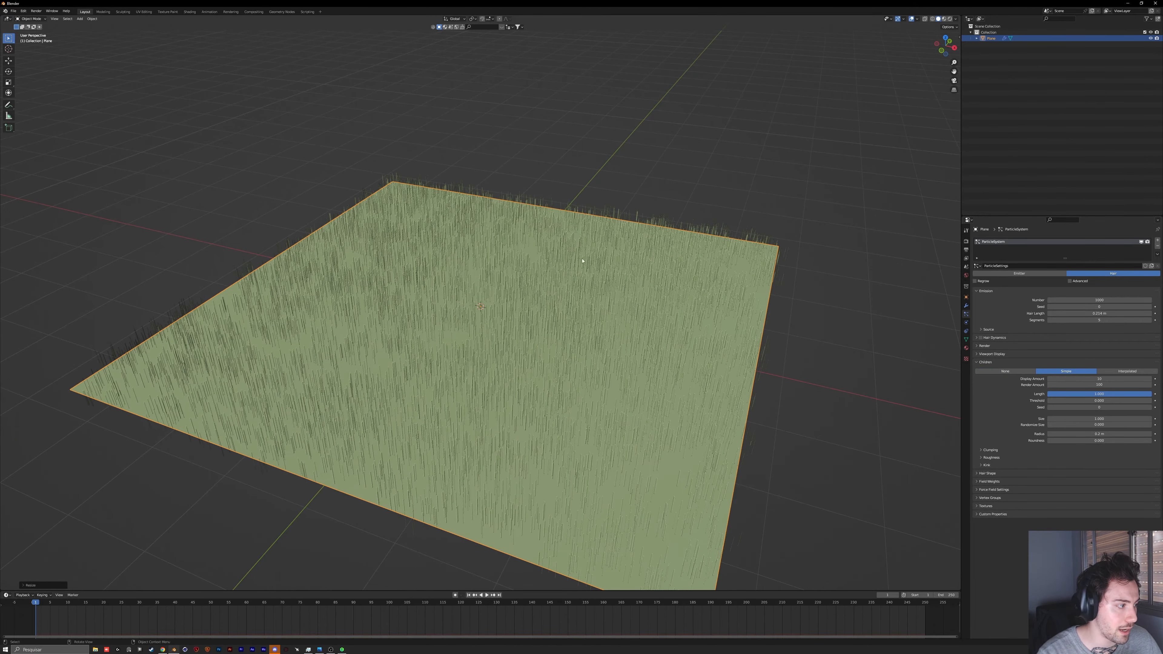
# Step: Compare children display amounts of 100 and 10 on the hair particles
pyautogui.click(1101, 380)
pyautogui.write('100')
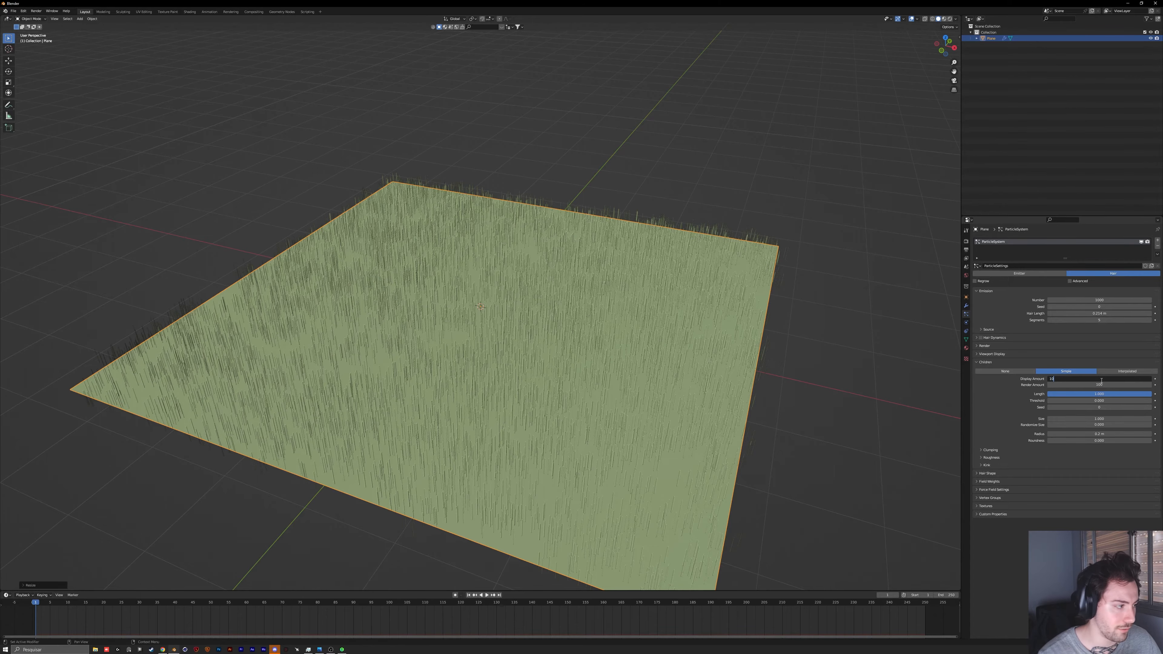
pyautogui.press('Return')
pyautogui.moveTo(504, 348); pyautogui.dragTo(354, 356, button='middle')
pyautogui.click(1102, 384)
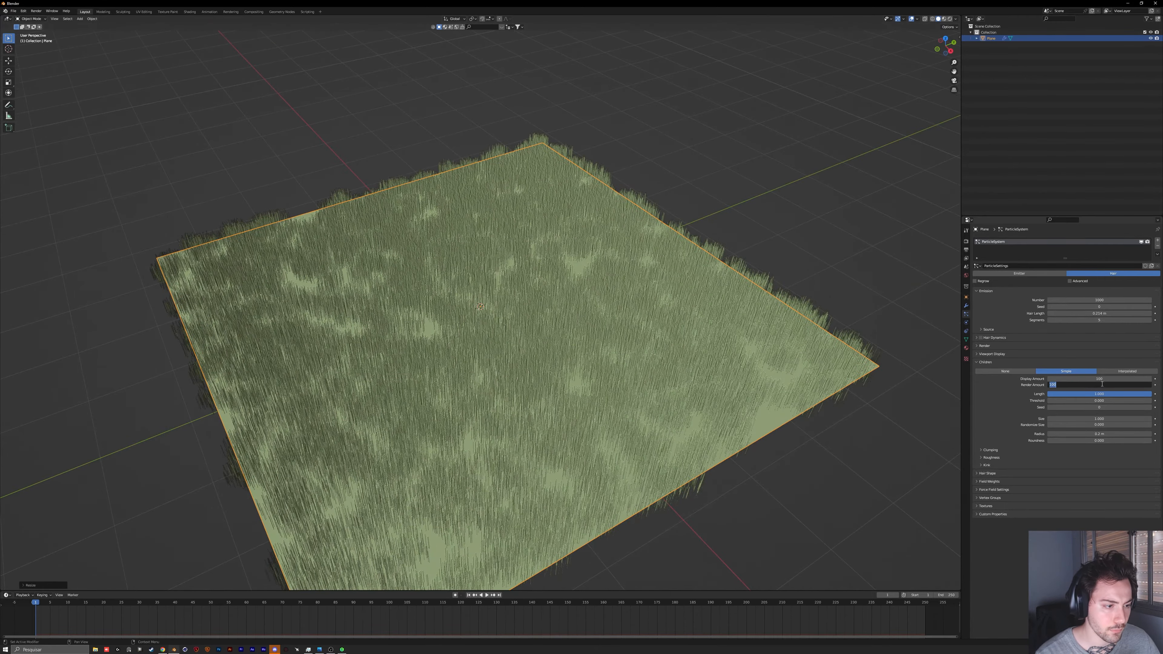
pyautogui.click(1082, 378)
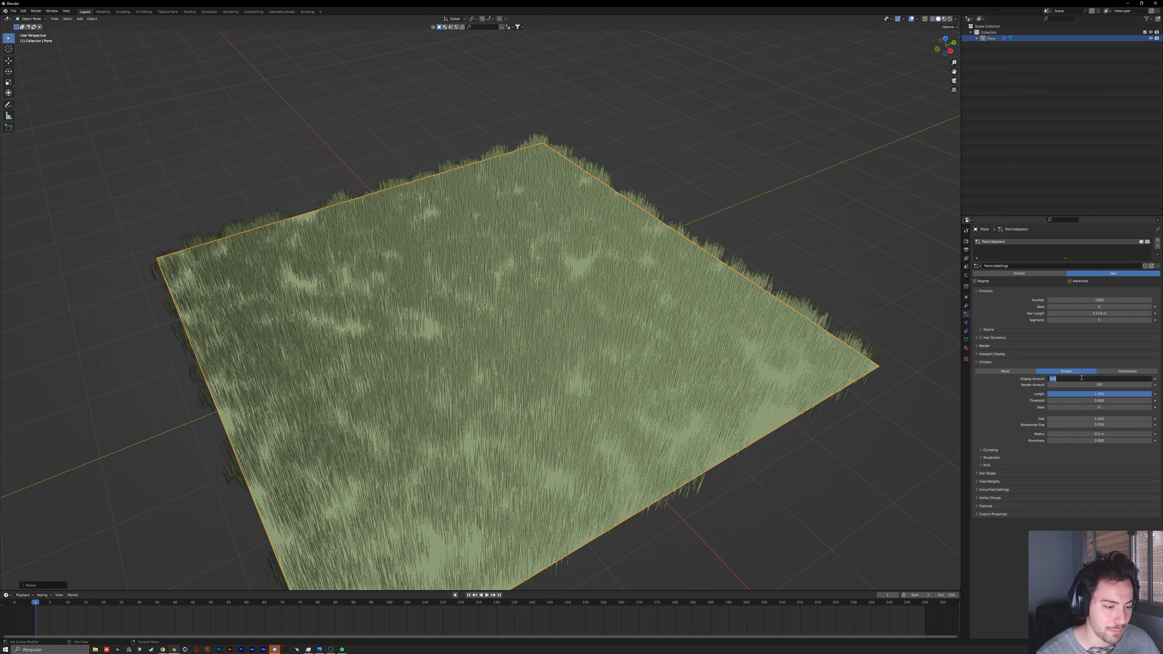
pyautogui.write('10')
pyautogui.press('Return')
pyautogui.moveTo(468, 303); pyautogui.dragTo(482, 297, button='middle')
# Step: Set the display amount of the hair children to 200 and inspect the resulting coverage
pyautogui.click(1073, 378)
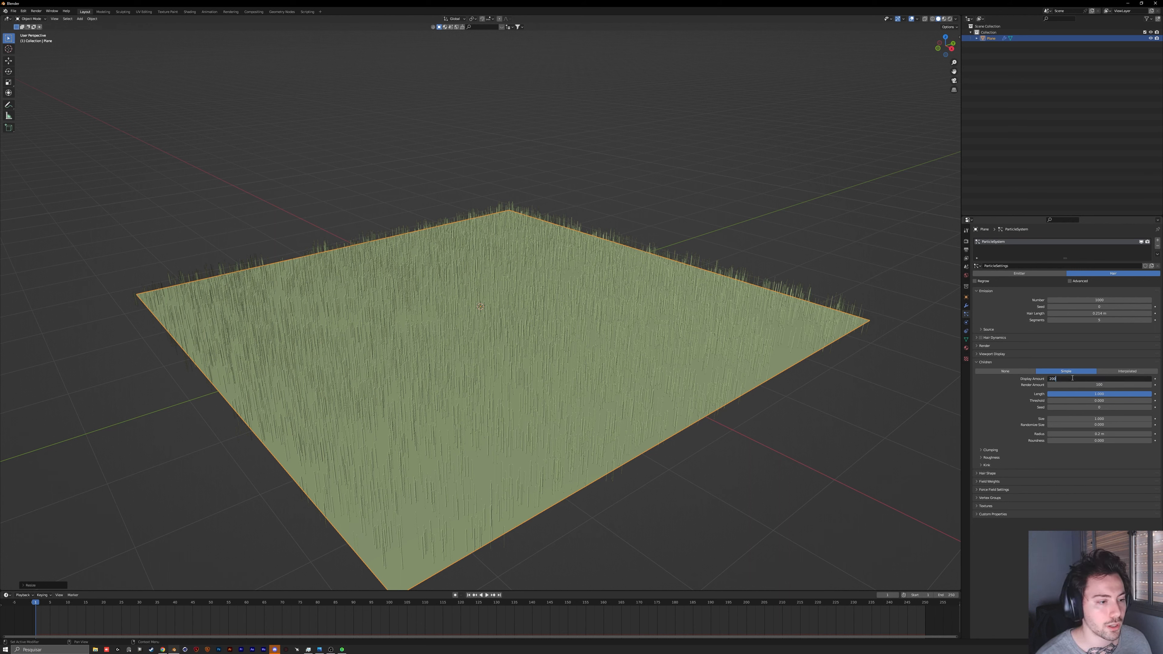
pyautogui.press('Return')
pyautogui.moveTo(584, 260); pyautogui.dragTo(572, 300, button='middle')
pyautogui.scroll(4, 489, 399)
pyautogui.keyDown('shift'); pyautogui.moveTo(508, 369); pyautogui.dragTo(578, 313, button='middle'); pyautogui.keyUp('shift')
pyautogui.scroll(-5, 560, 431)
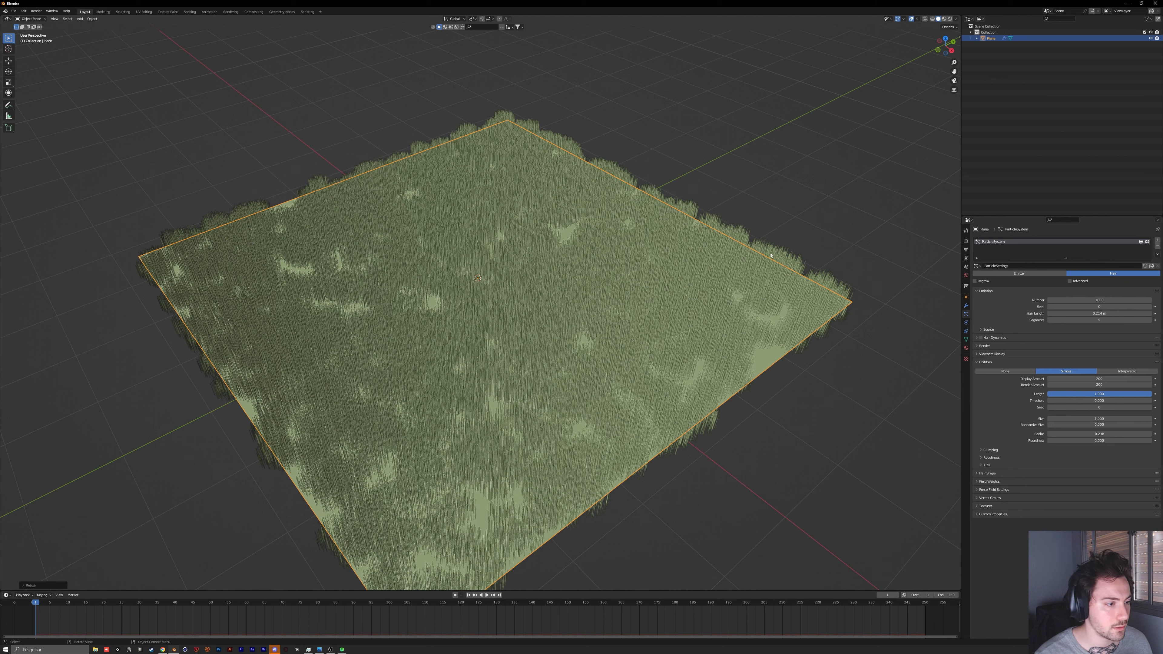
# Step: In the Shading workspace, add an Image Texture node and connect its Color to the Principled BSDF's Base Color
pyautogui.click(967, 348)
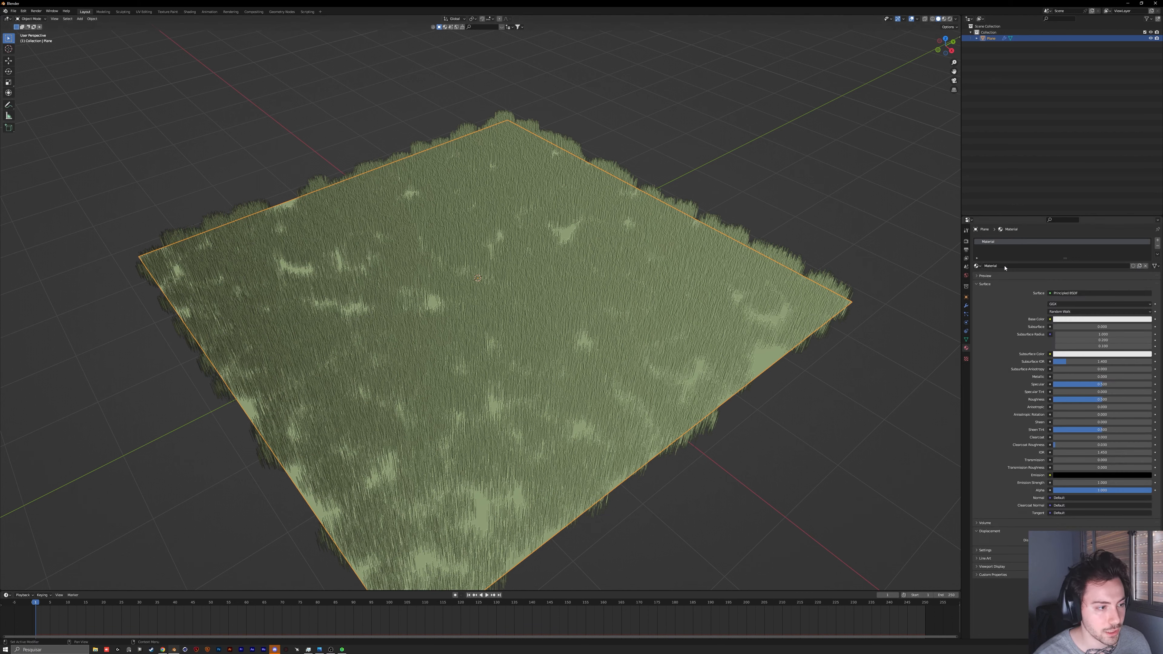
pyautogui.click(190, 11)
pyautogui.moveTo(538, 445); pyautogui.dragTo(543, 414, button='middle')
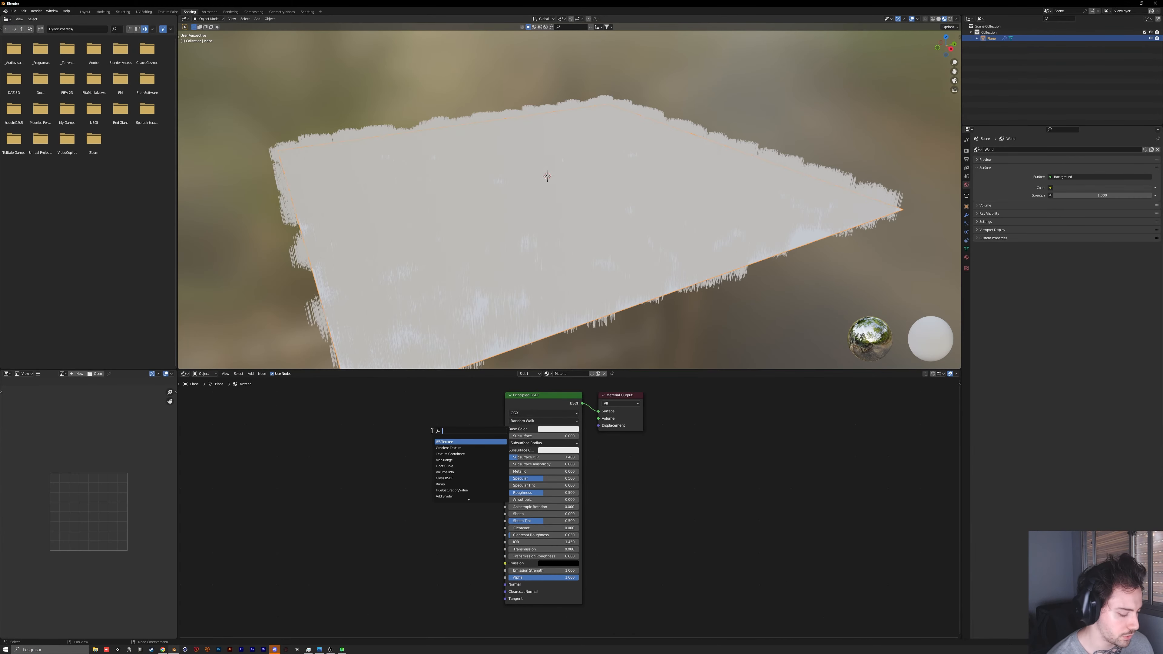
pyautogui.write('image')
pyautogui.press('Return')
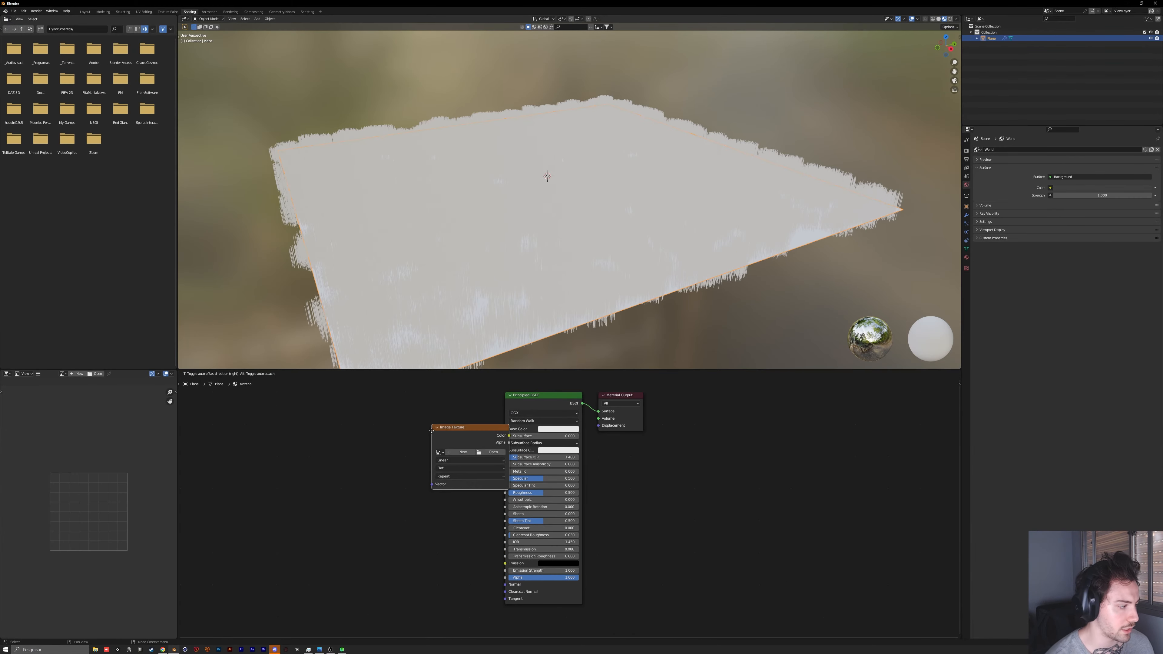
pyautogui.click(405, 434)
pyautogui.moveTo(470, 434); pyautogui.dragTo(505, 429)
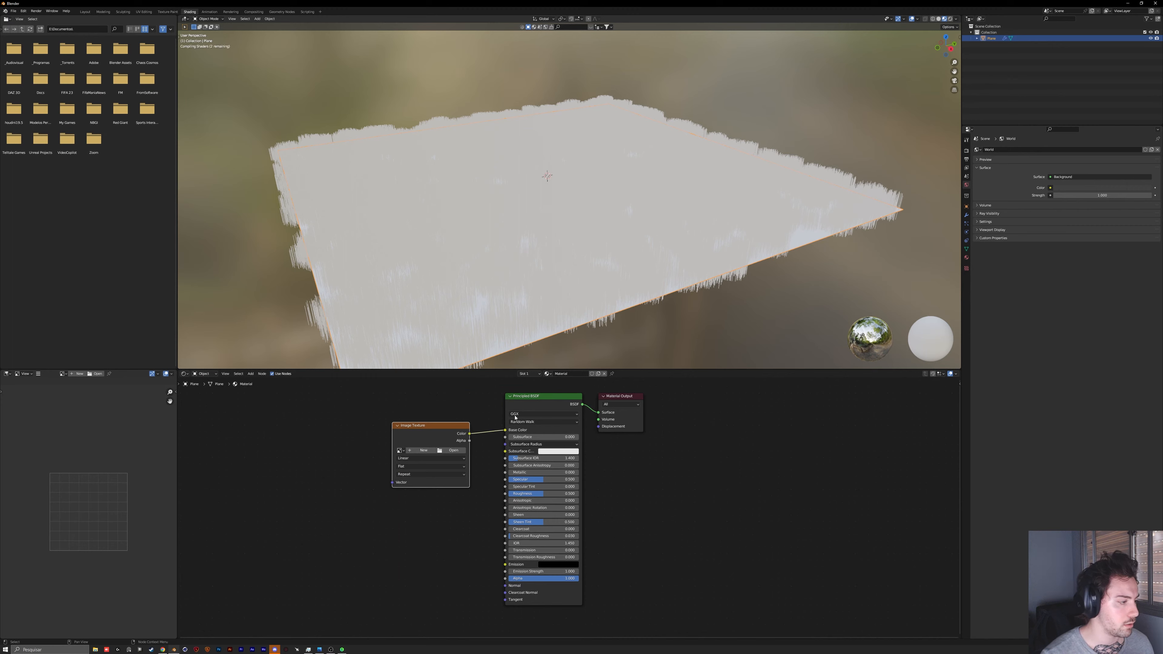
# Step: Load the green grass screenshot from the assets' grass texture folder into the Image Texture node
pyautogui.click(452, 451)
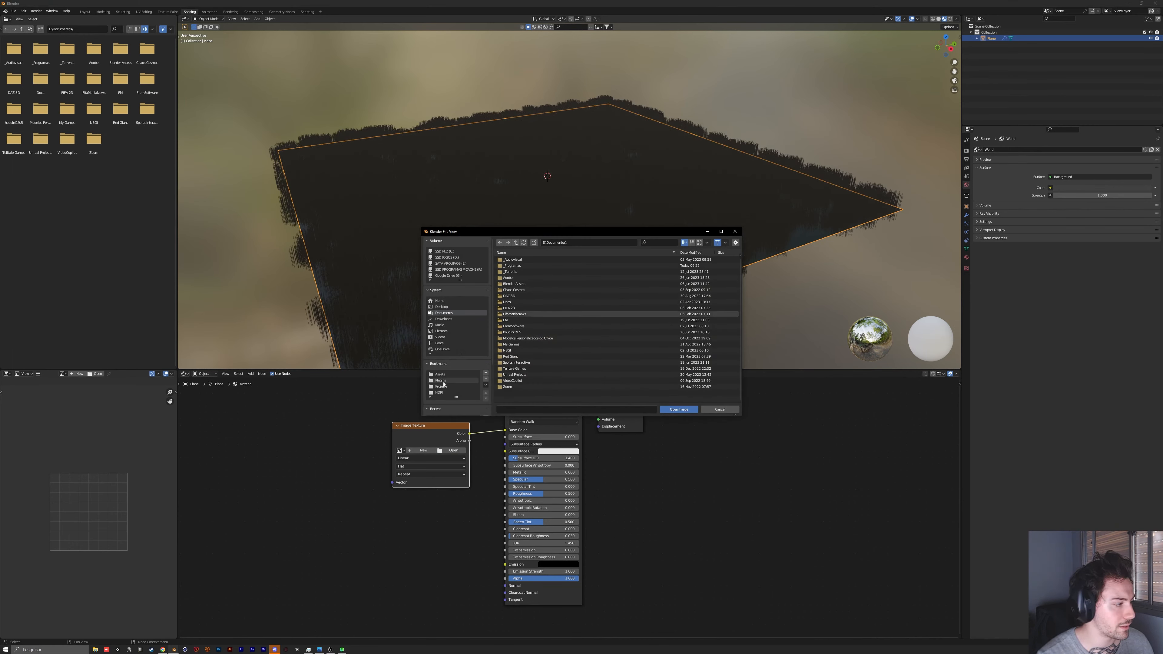
pyautogui.click(439, 393)
pyautogui.click(441, 374)
pyautogui.doubleClick(508, 316)
pyautogui.doubleClick(508, 308)
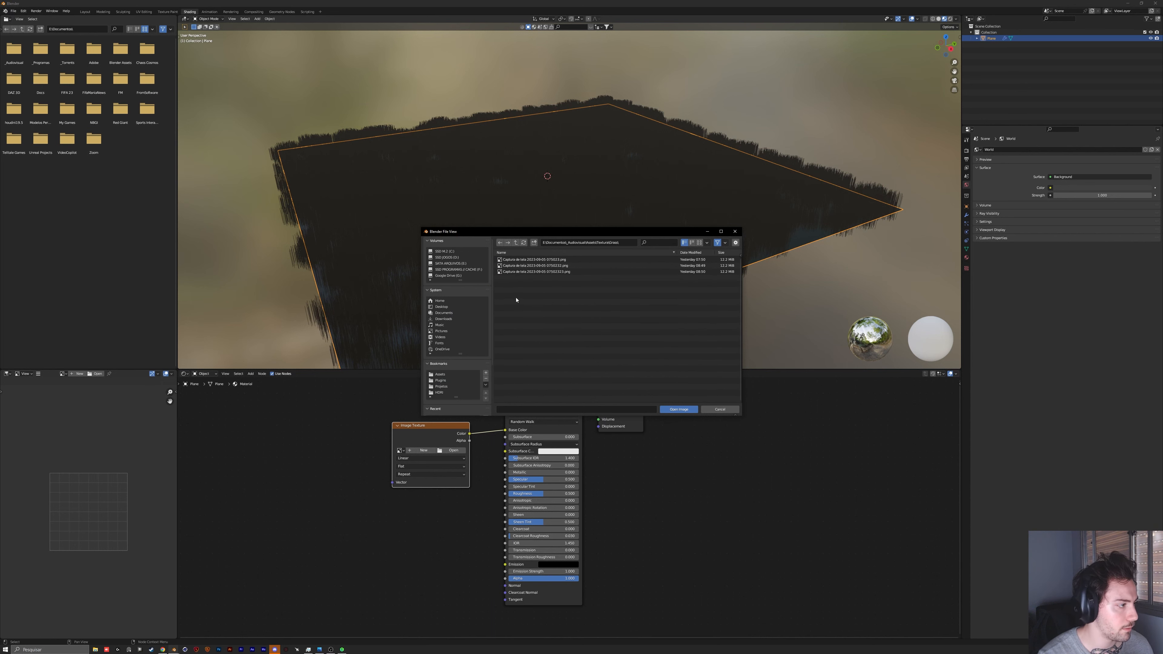
pyautogui.click(700, 242)
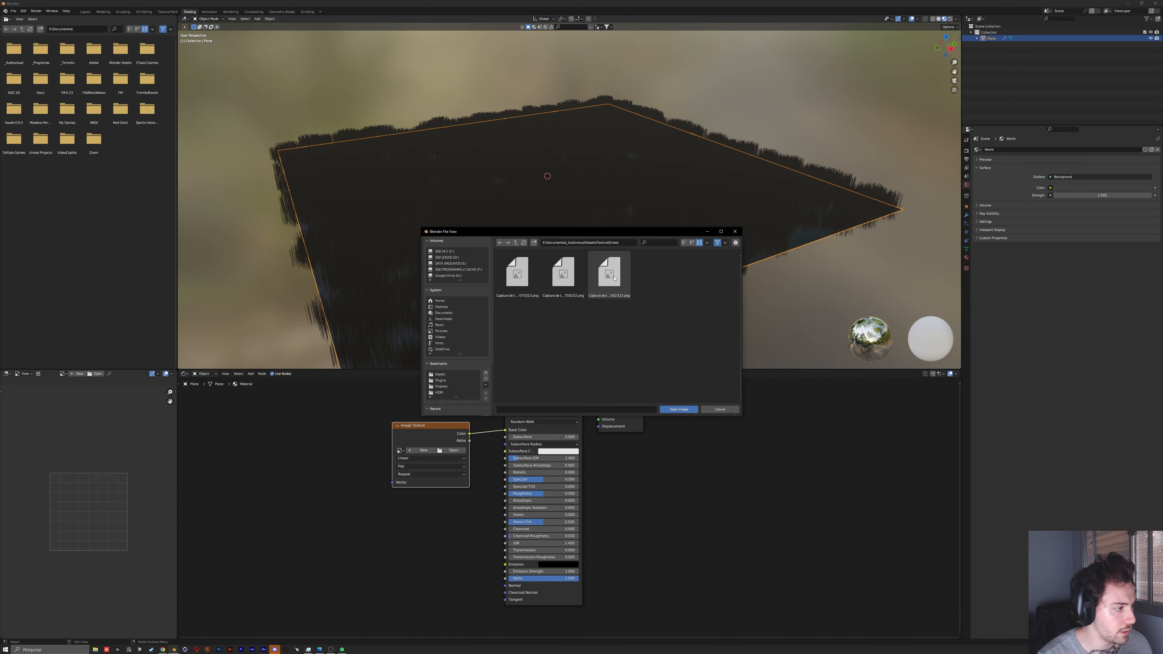
pyautogui.doubleClick(532, 273)
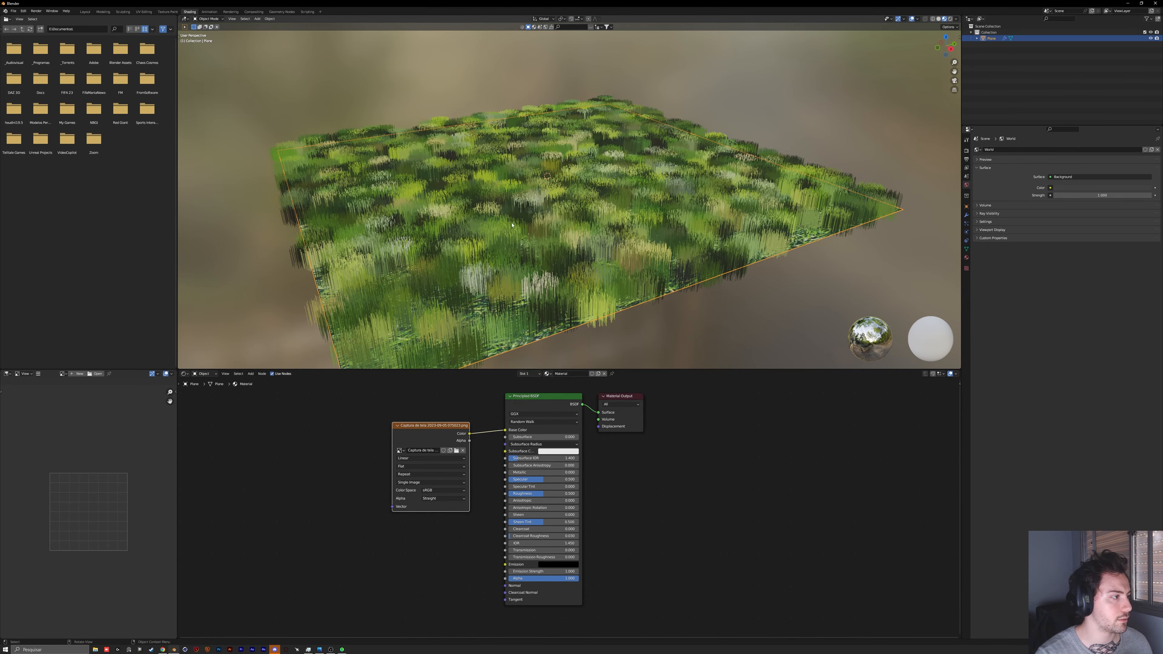
# Step: Add connected Texture Coordinate and Mapping nodes in front of the grass Image Texture node
pyautogui.moveTo(512, 225); pyautogui.dragTo(568, 293, button='middle')
pyautogui.scroll(-3, 496, 278)
pyautogui.scroll(3, 577, 282)
pyautogui.hotkey('ctrl', 't')
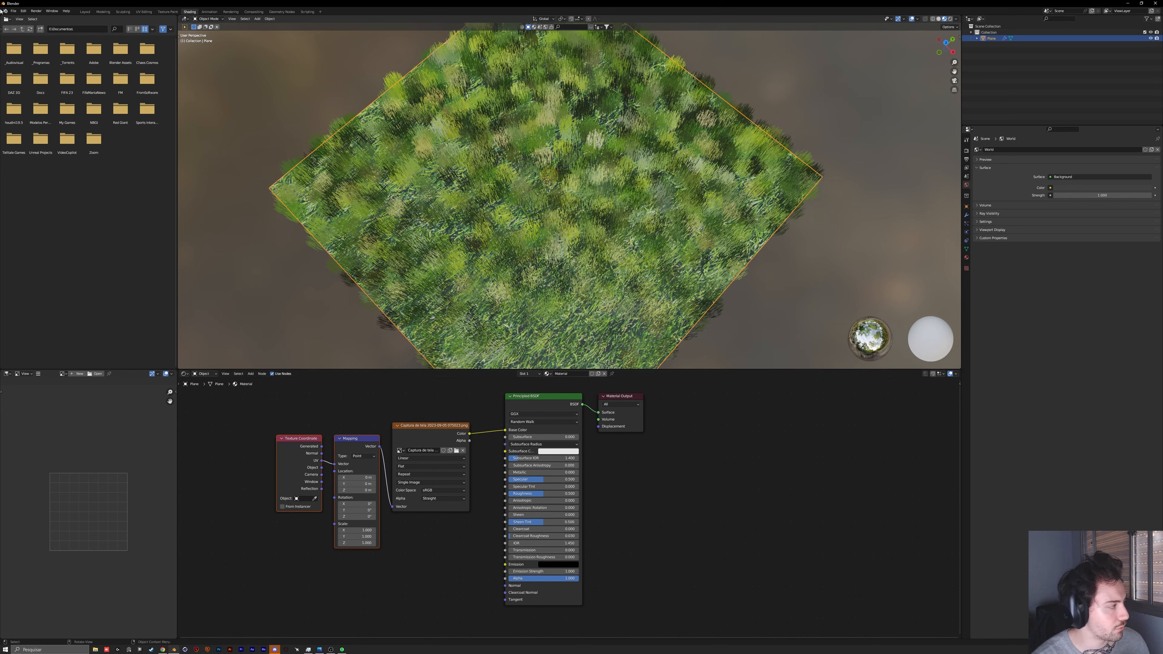
# Step: Look up the Node Wrangler add-on in the preferences, view its details, and close the preferences
pyautogui.click(23, 11)
pyautogui.click(42, 98)
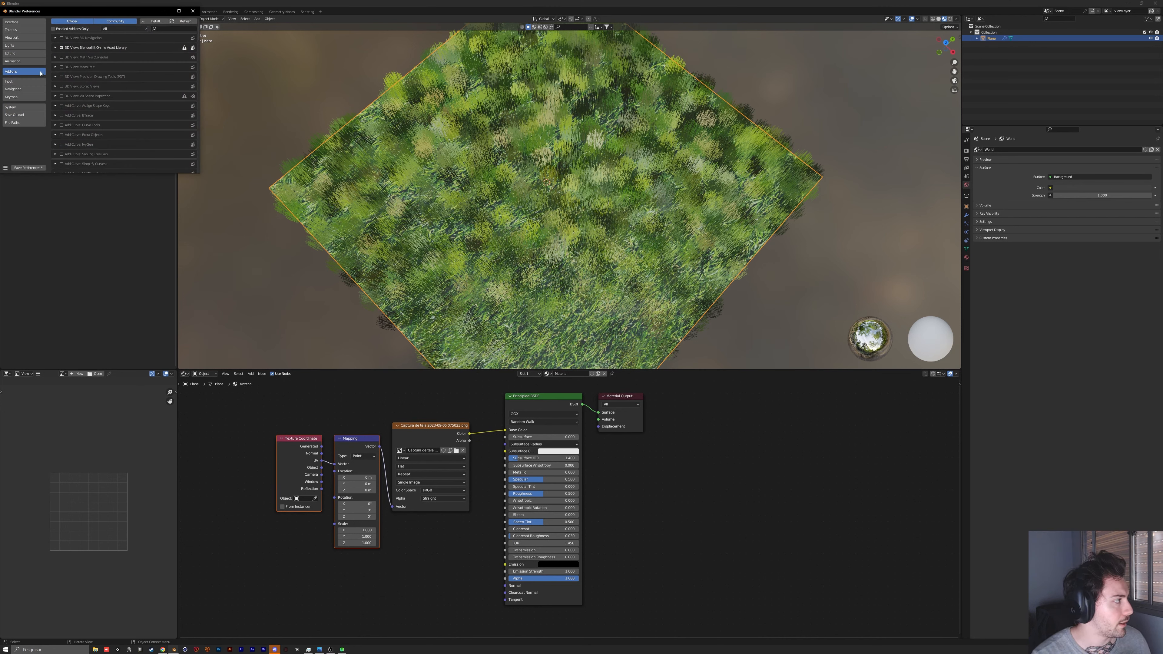
pyautogui.click(161, 29)
pyautogui.write('node w')
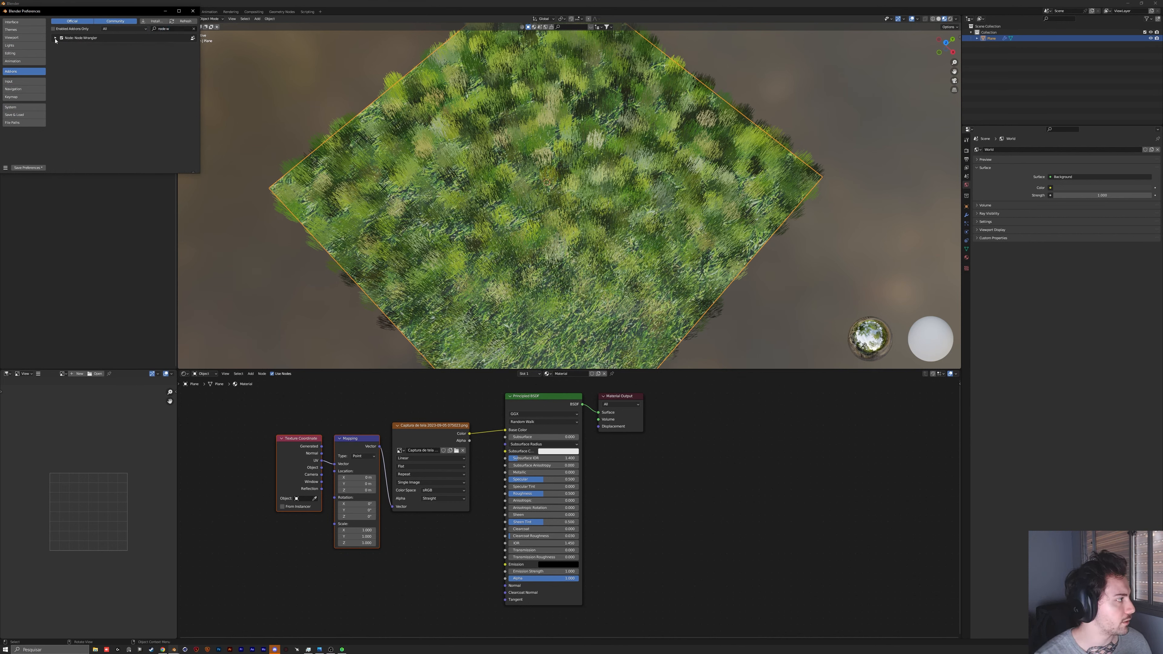
pyautogui.click(56, 38)
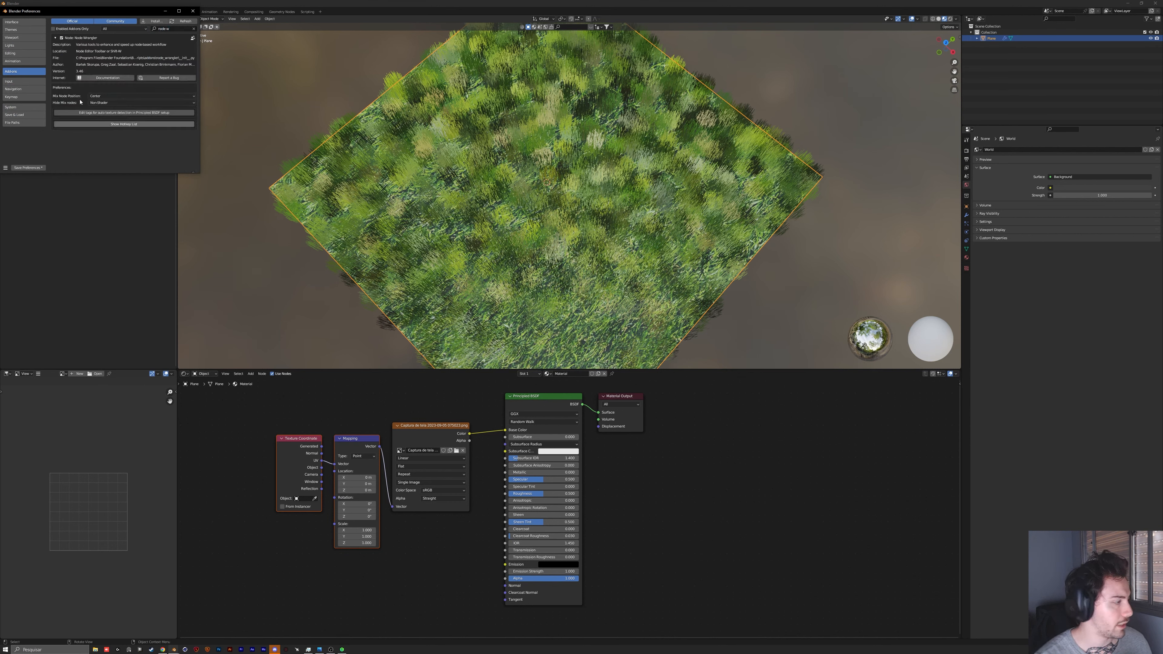
pyautogui.click(191, 11)
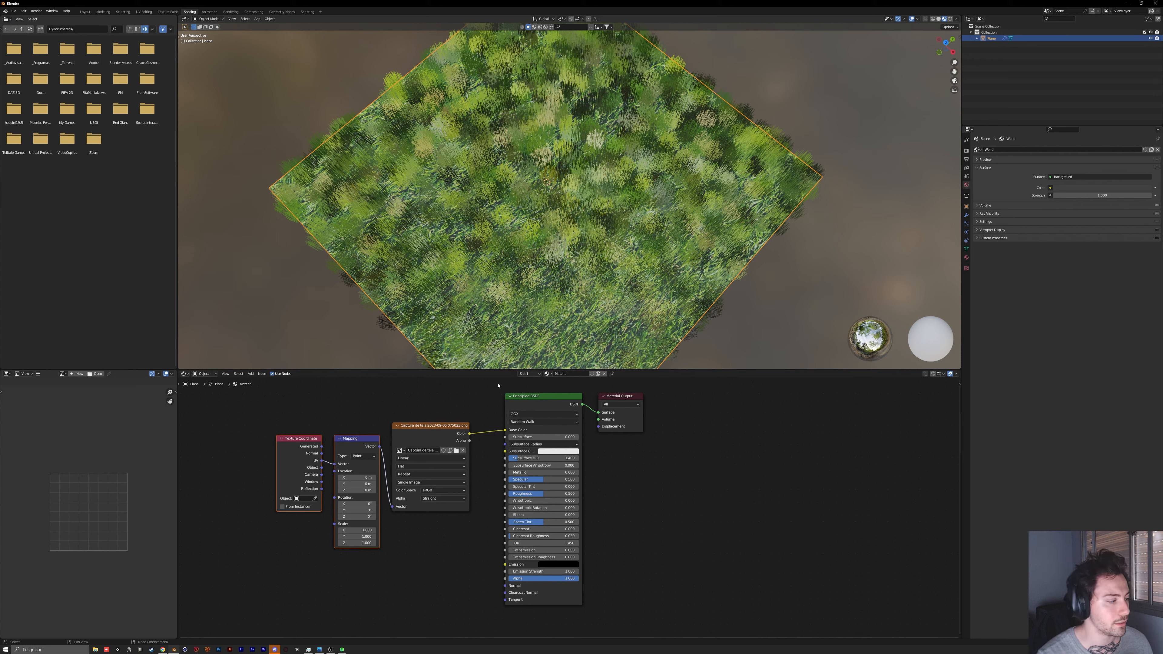
# Step: Try an extreme uniform scale on the Mapping node's X, Y and Z axes, and undo it
pyautogui.moveTo(453, 395); pyautogui.dragTo(253, 513)
pyautogui.moveTo(424, 424)
pyautogui.mouseDown()
pyautogui.moveTo(427, 410)
pyautogui.moveTo(425, 419)
pyautogui.mouseUp()
pyautogui.moveTo(359, 525); pyautogui.dragTo(675, 538)
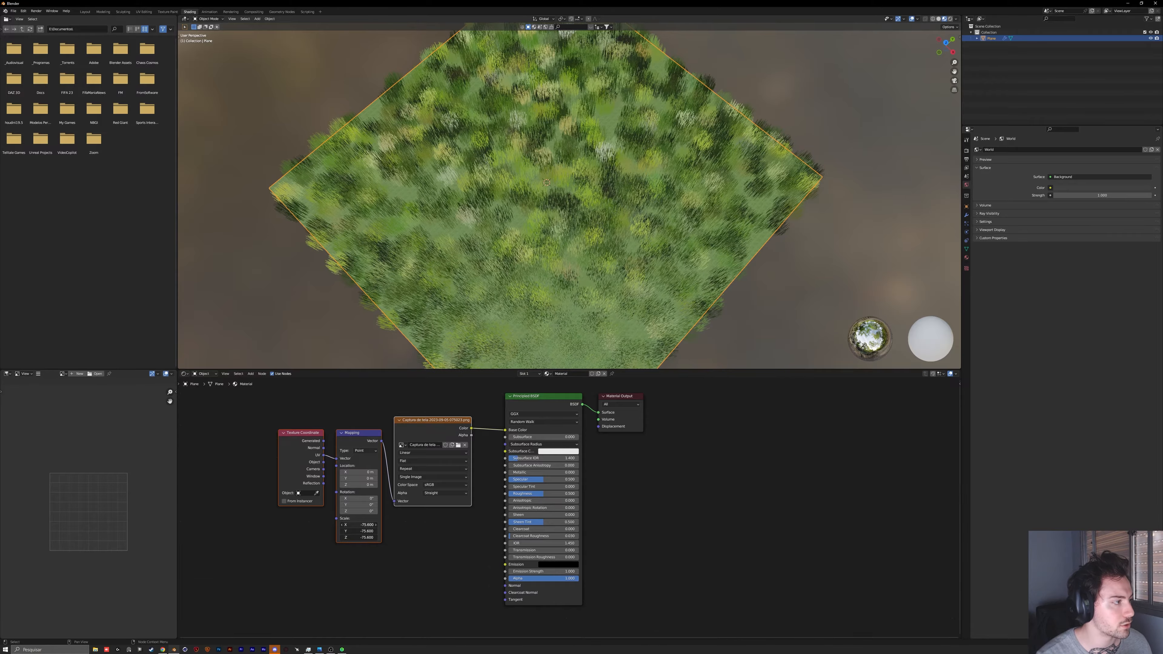
pyautogui.hotkey('ctrl', 'z')
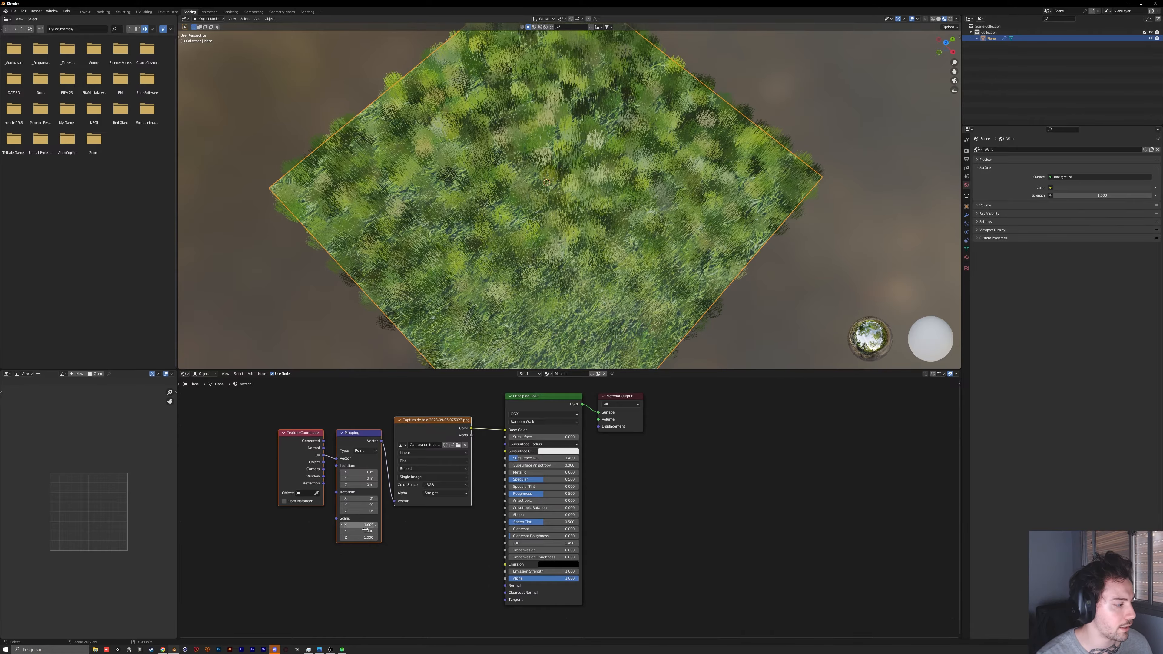
# Step: Increase the Mapping node's X, Y and Z scale together so the grass texture repeats more finely across the plane
pyautogui.keyDown('shift'); pyautogui.moveTo(359, 525); pyautogui.dragTo(358, 538); pyautogui.keyUp('shift')
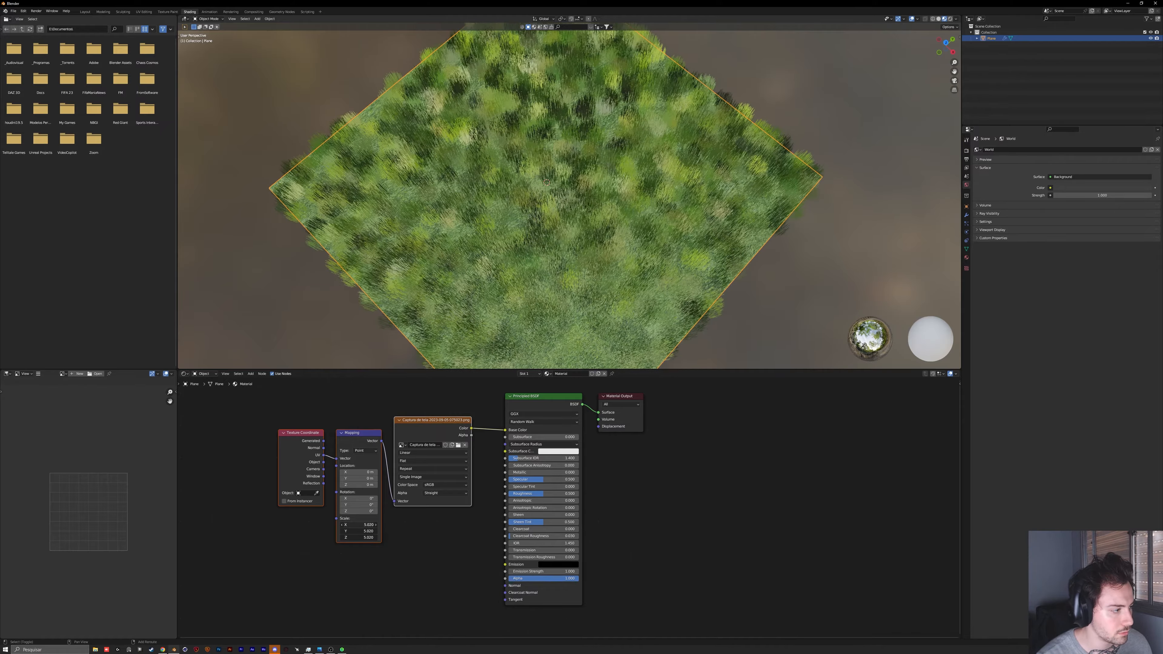
pyautogui.moveTo(595, 174); pyautogui.dragTo(598, 298, button='middle')
pyautogui.scroll(2, 607, 269)
pyautogui.scroll(5, 598, 297)
pyautogui.scroll(-5, 598, 298)
pyautogui.scroll(-5, 598, 298)
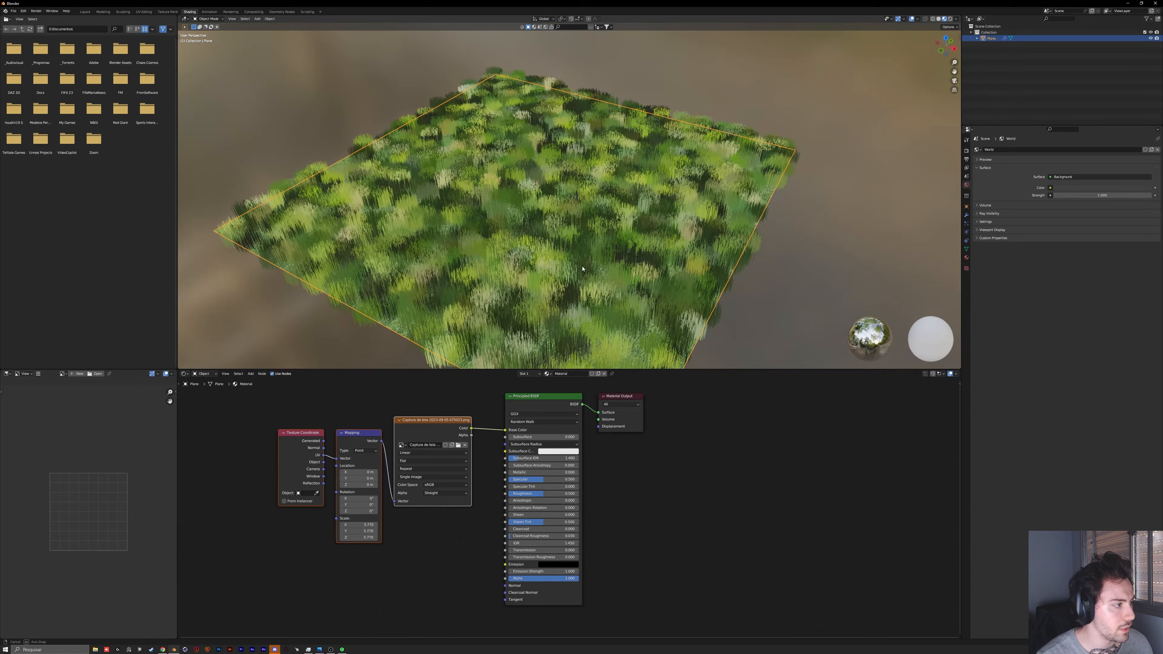
# Step: Set the children display amount of the plane's hair particle system to 10
pyautogui.moveTo(591, 249); pyautogui.dragTo(573, 234, button='middle')
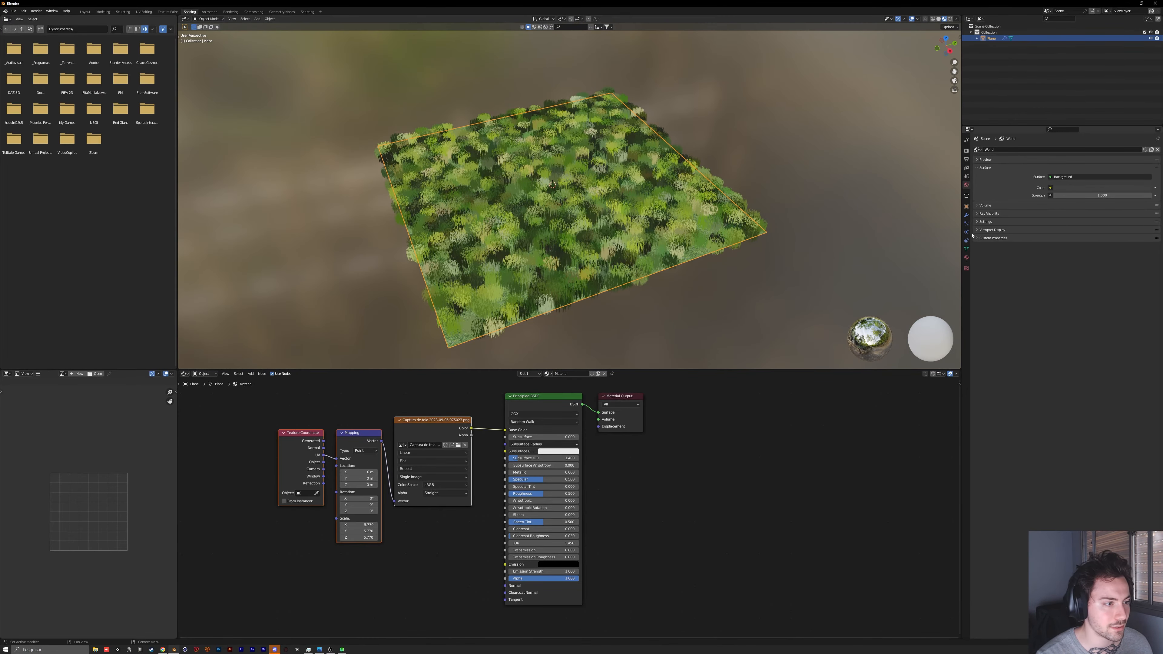
pyautogui.click(967, 223)
pyautogui.click(968, 232)
pyautogui.click(966, 224)
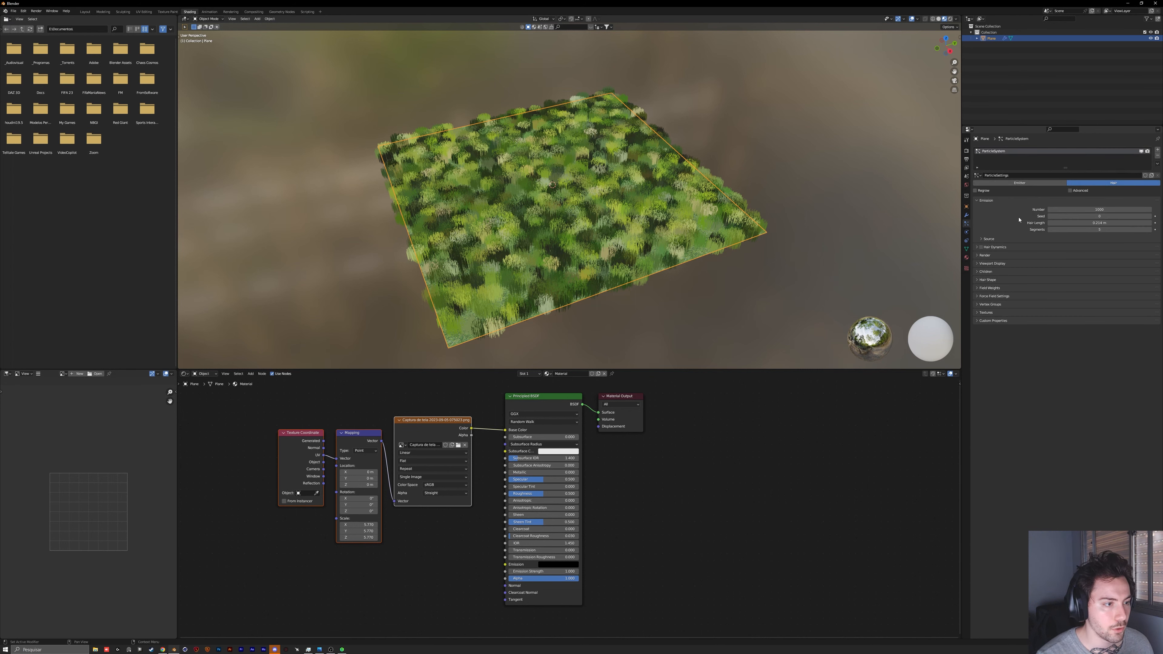
pyautogui.click(978, 272)
pyautogui.click(1101, 289)
pyautogui.write('10')
pyautogui.press('Return')
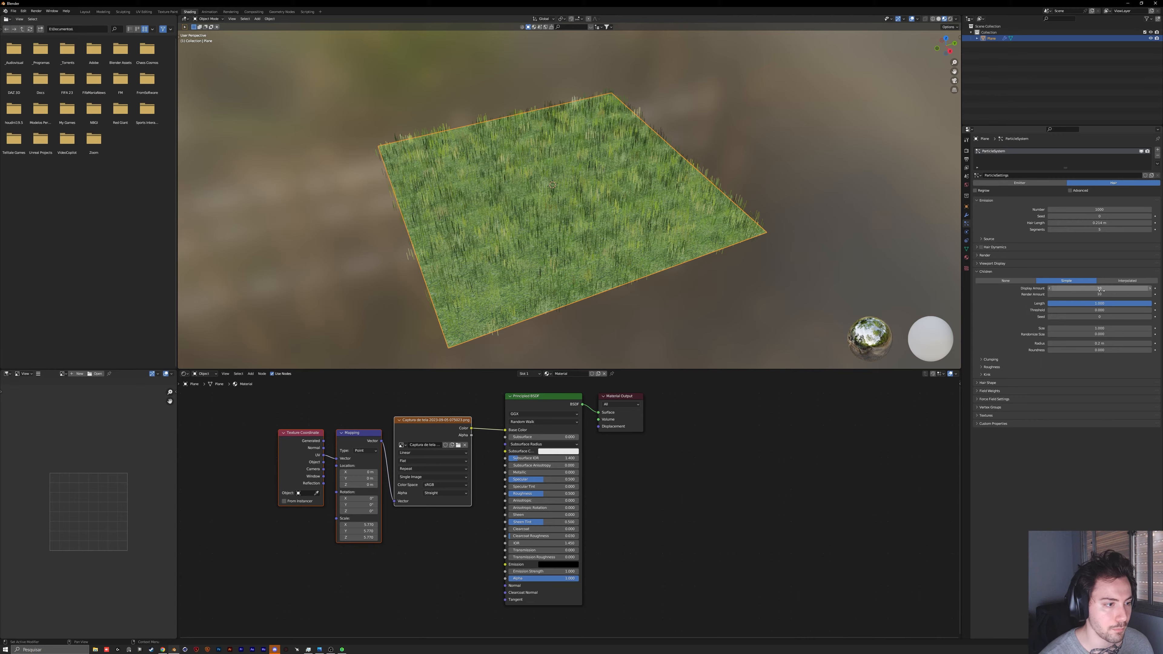
# Step: Set the hair particle emission number to 10000
pyautogui.click(1084, 211)
pyautogui.write('10')
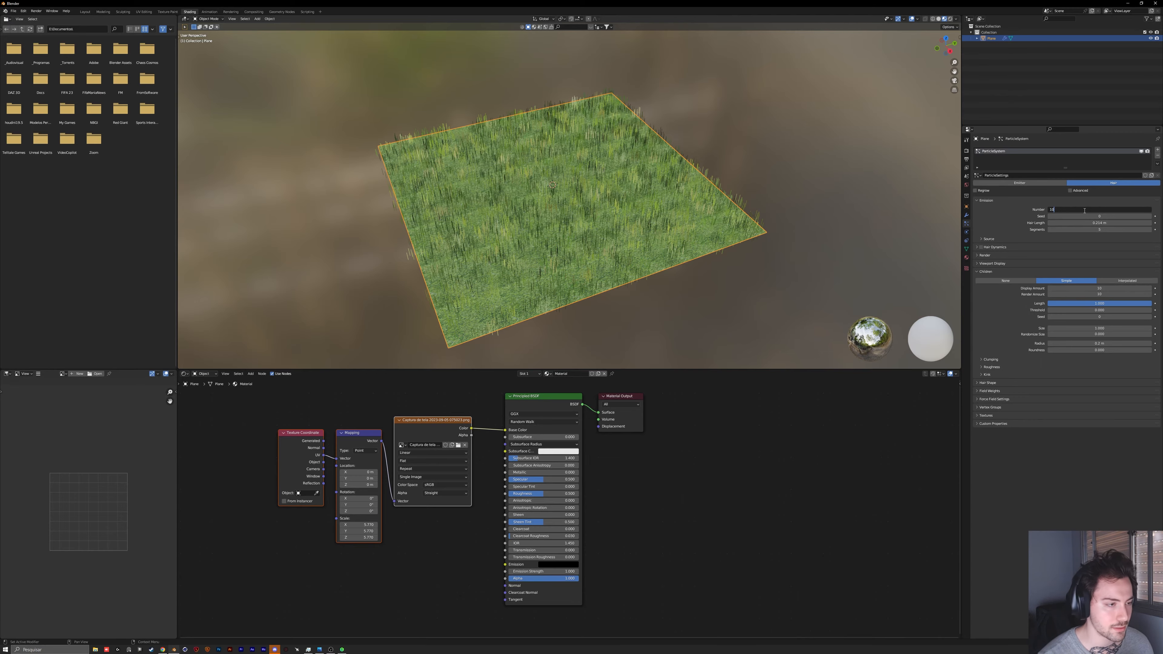
pyautogui.press('Return')
pyautogui.moveTo(522, 202); pyautogui.dragTo(551, 222, button='middle')
pyautogui.moveTo(551, 228); pyautogui.dragTo(550, 220, button='middle')
# Step: Undo the hair number and children amount changes to compare the grass, and redo them
pyautogui.hotkey('ctrl', 'z')
pyautogui.hotkey('ctrl', 'z')
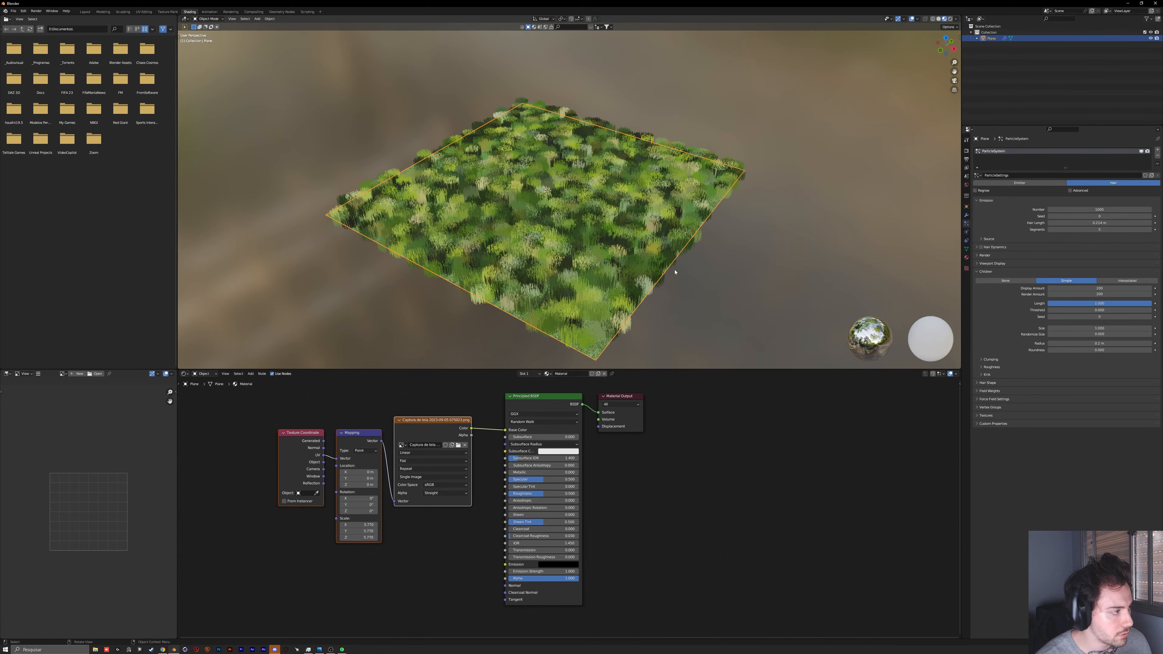
pyautogui.hotkey('ctrl', 'shift', 'z')
pyautogui.hotkey('ctrl', 'shift', 'z')
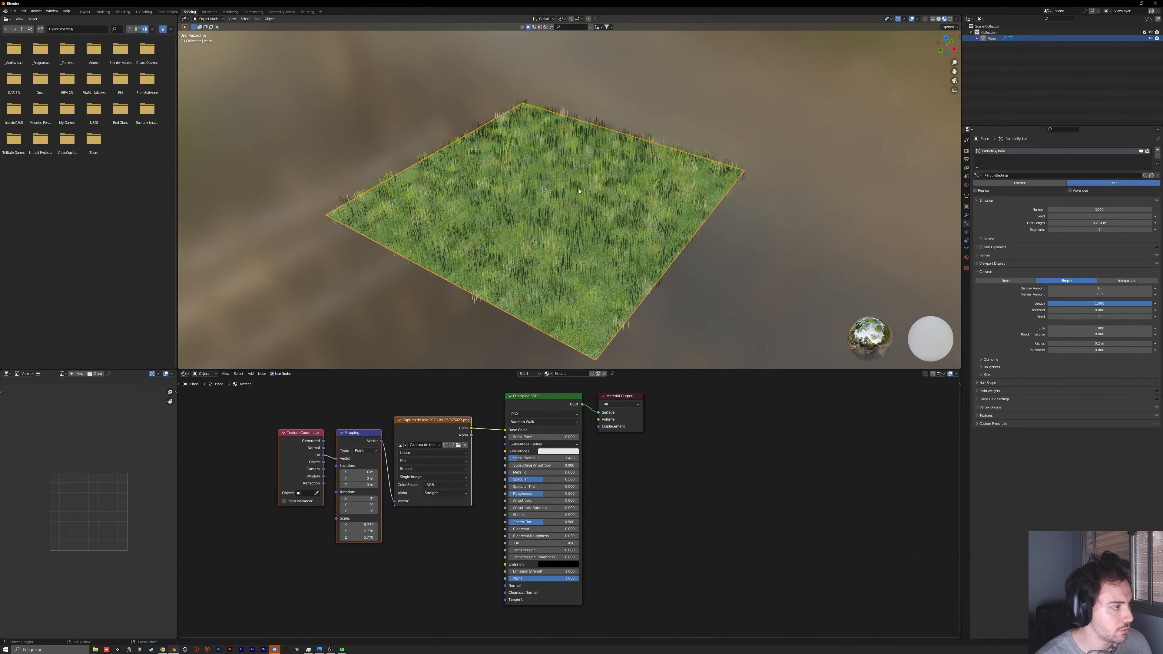
pyautogui.moveTo(522, 242); pyautogui.dragTo(590, 248, button='middle')
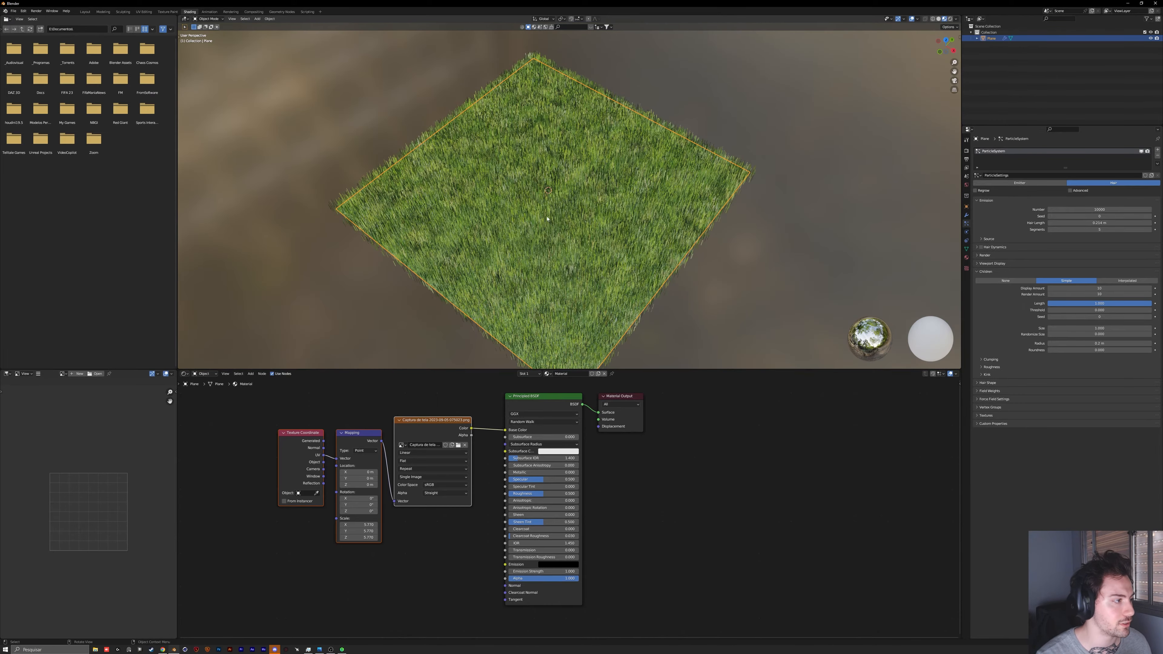
# Step: Set the children display amount of the hair particle system to 20 for denser grass
pyautogui.moveTo(547, 219); pyautogui.dragTo(577, 187, button='middle')
pyautogui.scroll(5, 559, 204)
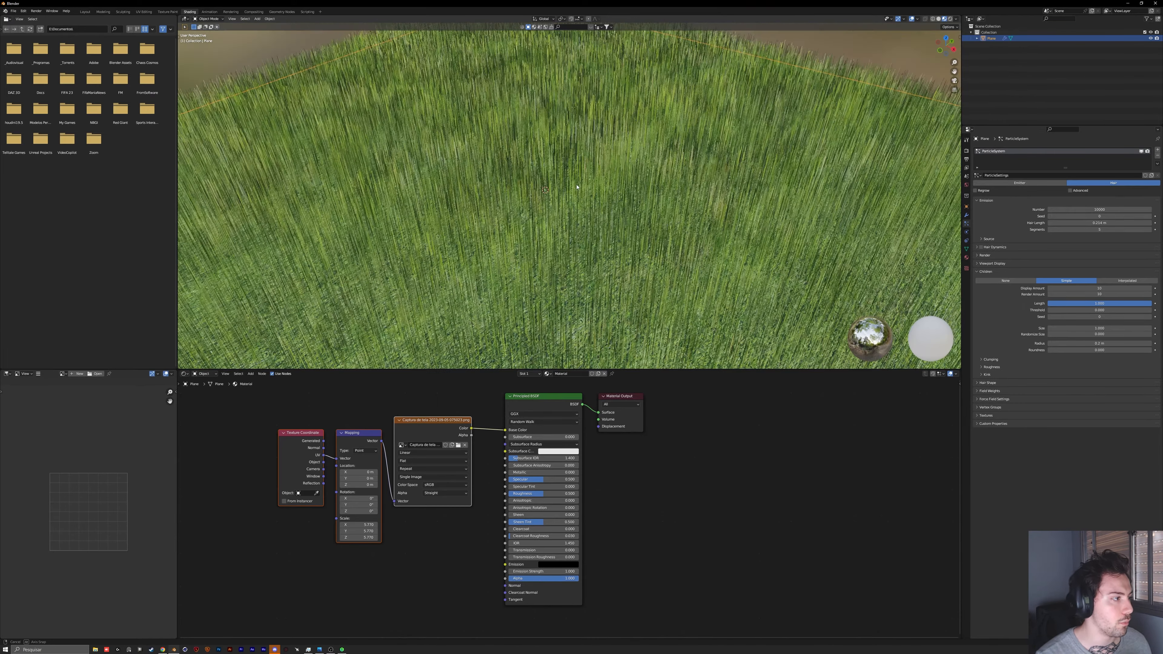
pyautogui.click(1096, 290)
pyautogui.write('2')
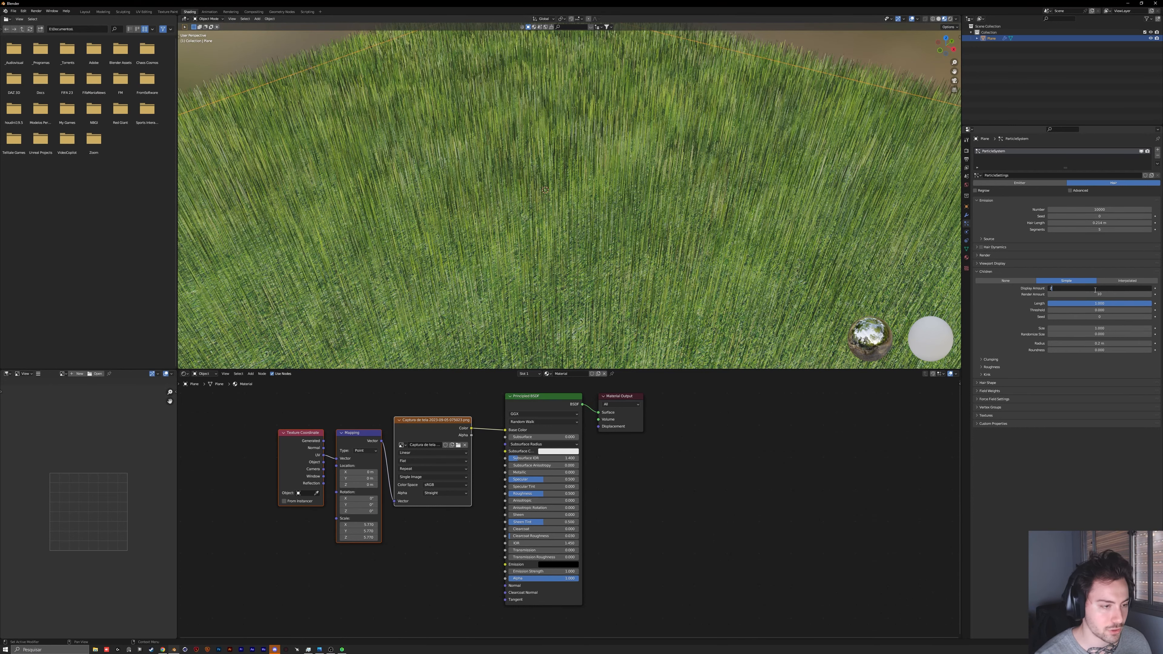
pyautogui.write('0')
pyautogui.press('Return')
pyautogui.scroll(-5, 641, 192)
pyautogui.moveTo(641, 193); pyautogui.dragTo(616, 247, button='middle')
pyautogui.scroll(2, 612, 251)
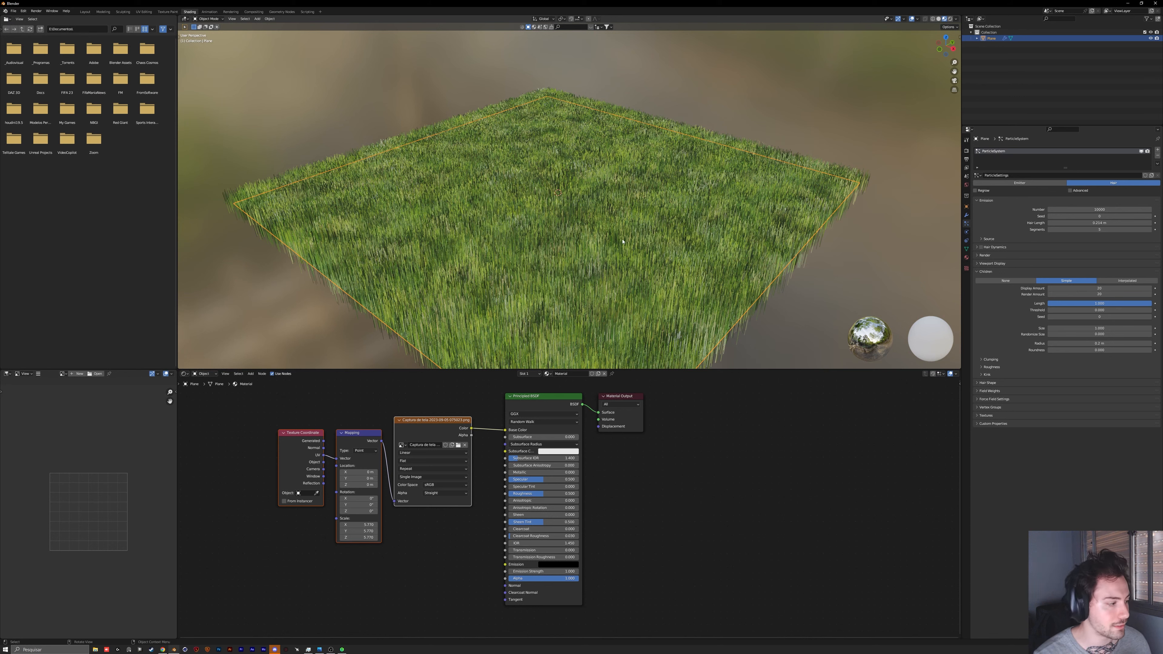
pyautogui.scroll(-1, 657, 182)
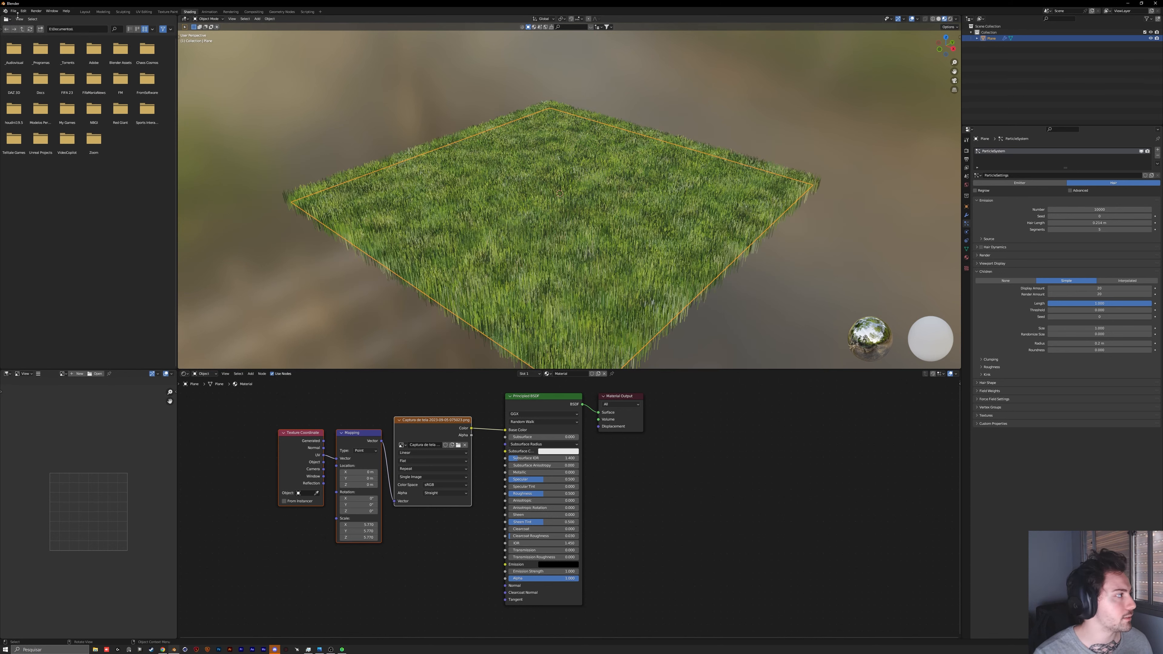
# Step: Switch to the Layout workspace with the viewport in rendered shading
pyautogui.click(85, 12)
pyautogui.click(950, 19)
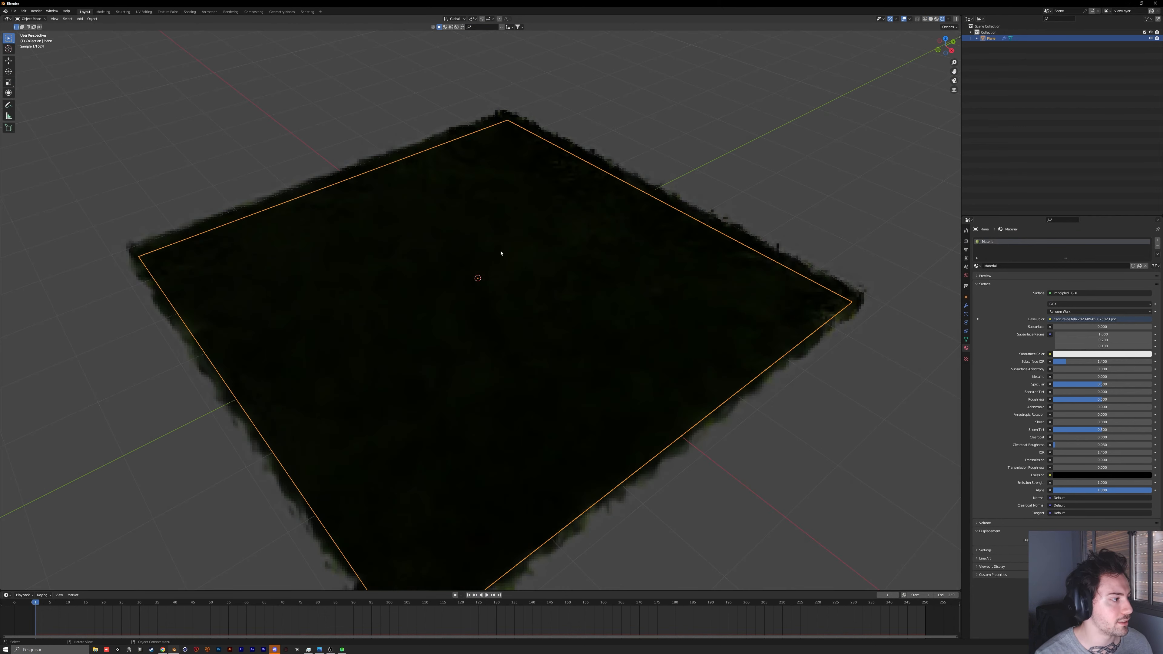
pyautogui.moveTo(501, 253); pyautogui.dragTo(422, 353, button='middle')
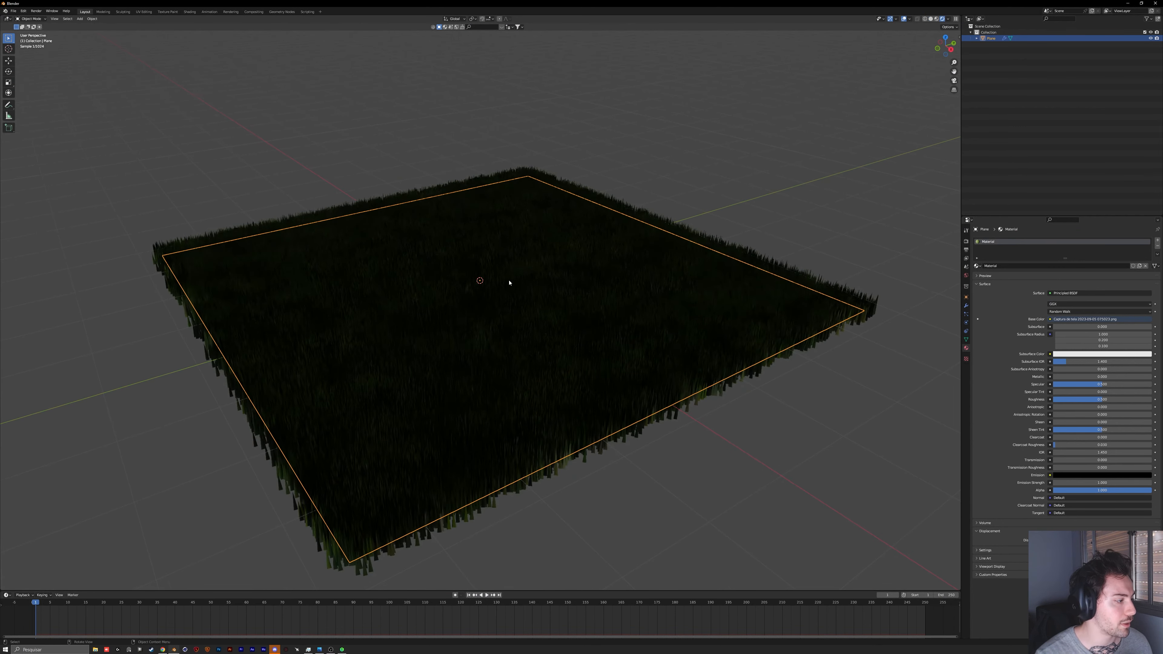
# Step: Add an area light at the centre of the grass plane and raise it along Z above the grass
pyautogui.hotkey('shift', 'a')
pyautogui.moveTo(504, 356)
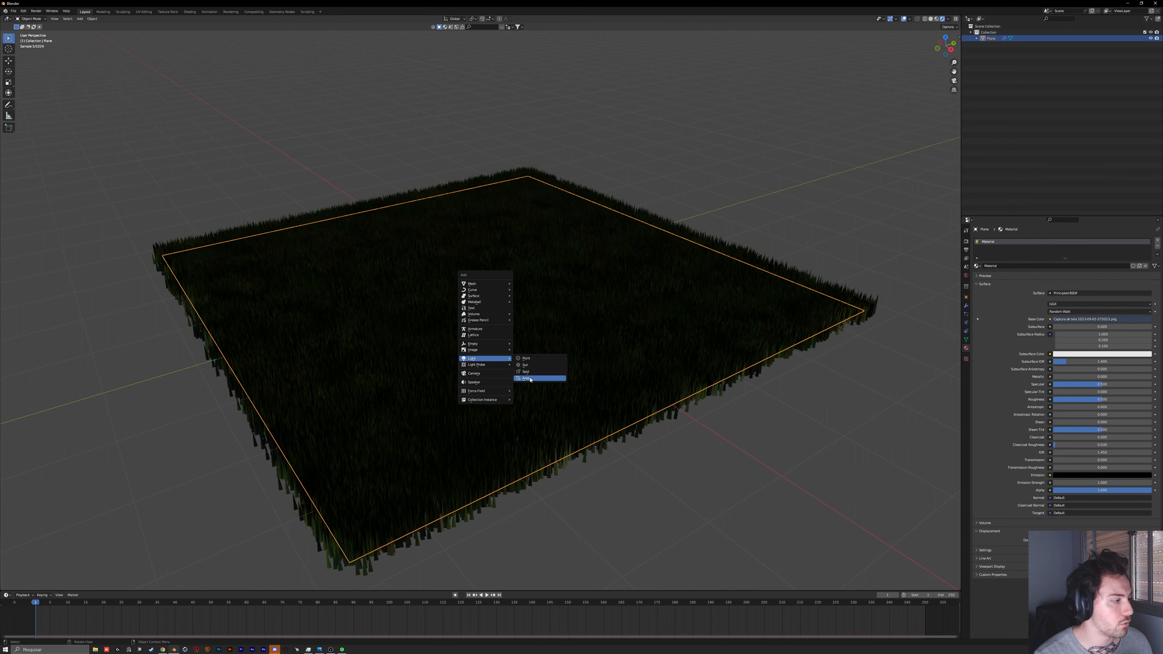
pyautogui.click(532, 378)
pyautogui.moveTo(500, 357); pyautogui.dragTo(521, 353, button='middle')
pyautogui.press('g')
pyautogui.press('z')
pyautogui.click(522, 277)
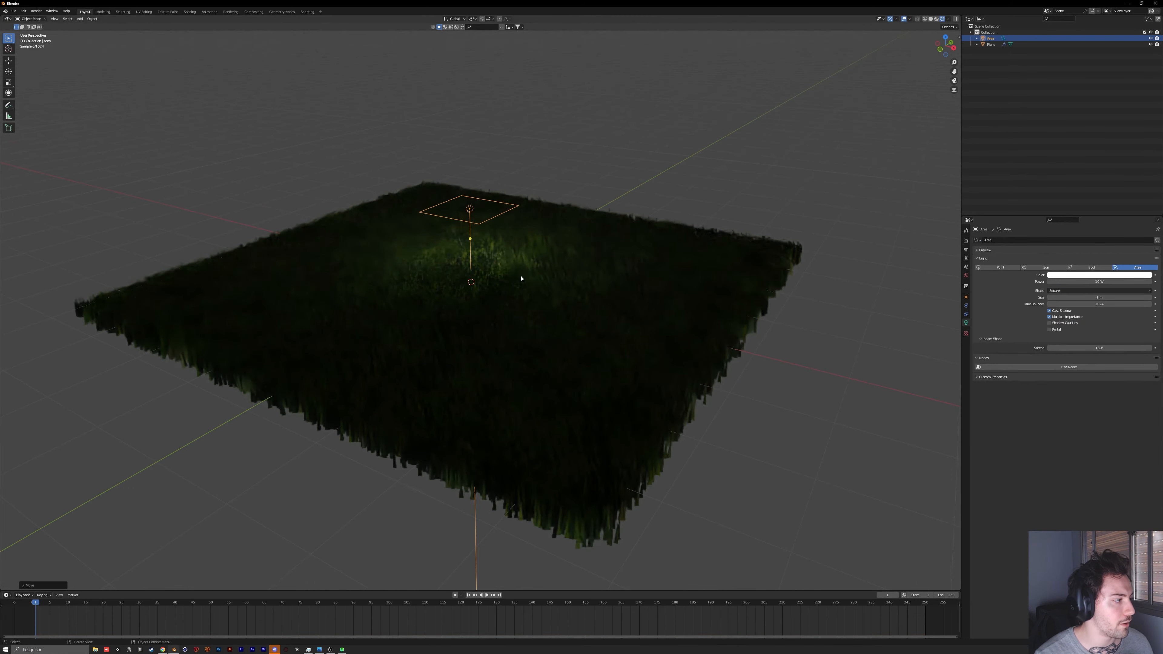
# Step: Tilt the area light about the X axis and move it along Y towards one side of the plane
pyautogui.press('r')
pyautogui.press('x')
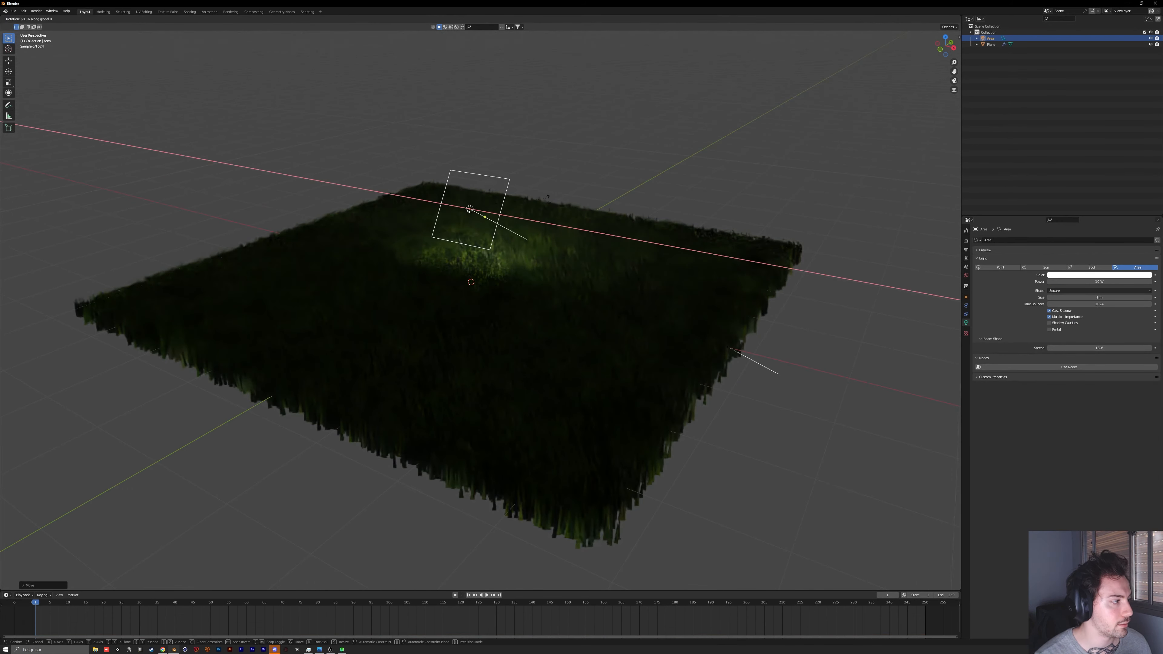
pyautogui.click(571, 186)
pyautogui.moveTo(571, 187); pyautogui.dragTo(538, 206, button='middle')
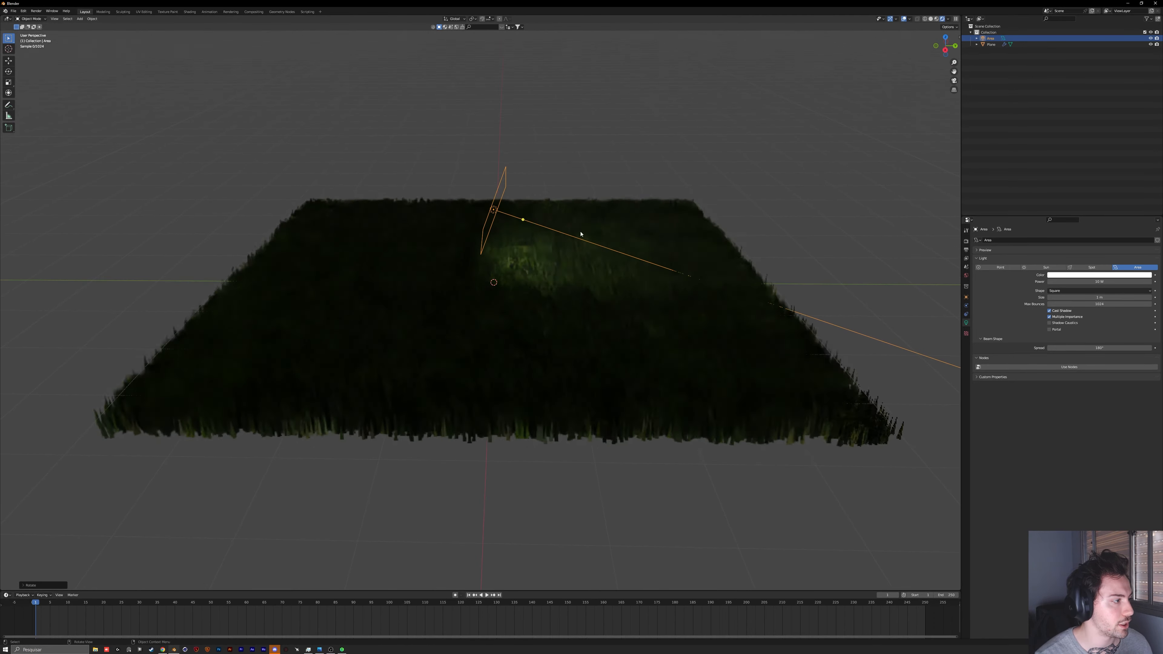
pyautogui.press('g')
pyautogui.press('y')
pyautogui.click(449, 235)
# Step: Increase the area light's power and narrow its beam spread
pyautogui.click(966, 241)
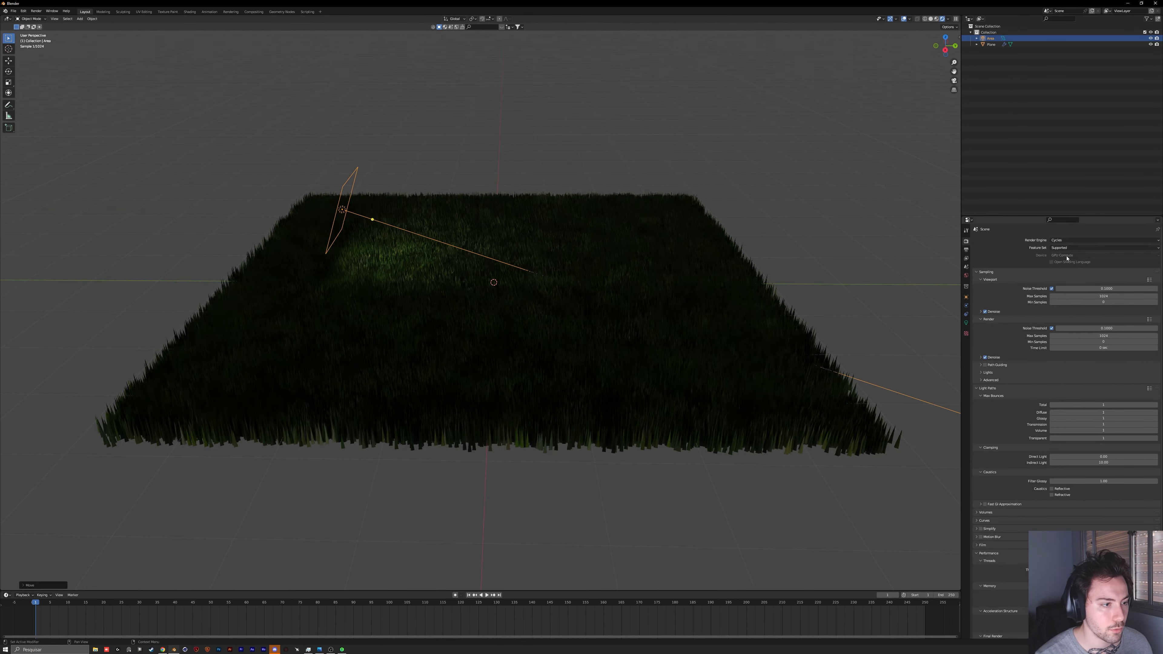
pyautogui.click(966, 323)
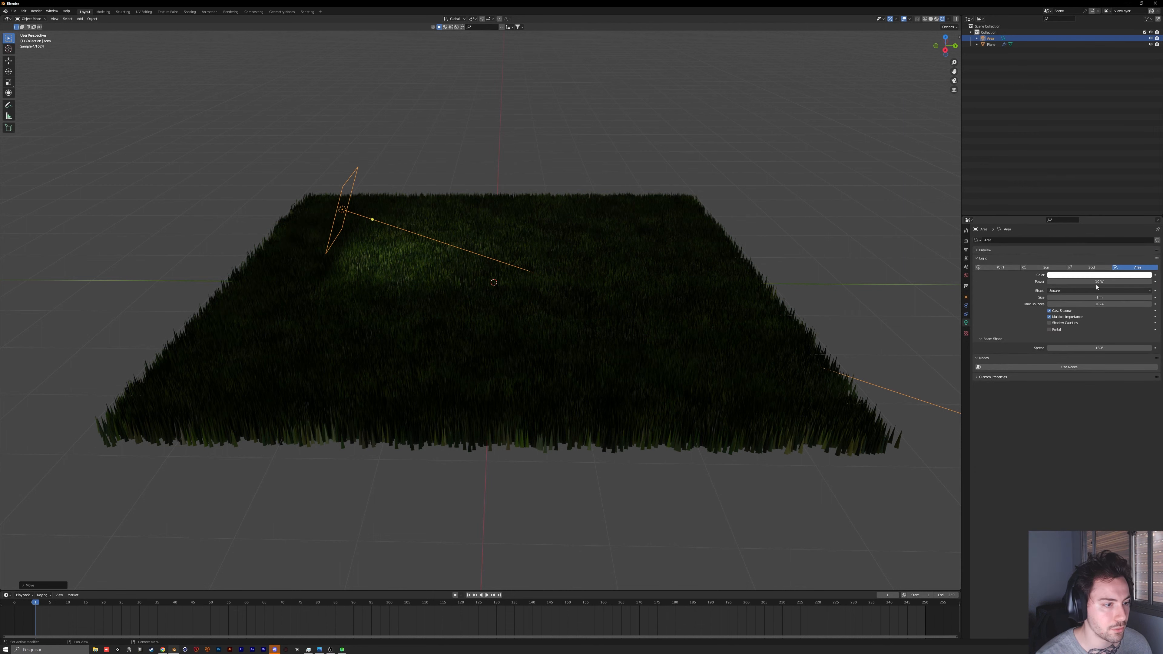
pyautogui.moveTo(1082, 281); pyautogui.dragTo(1132, 282)
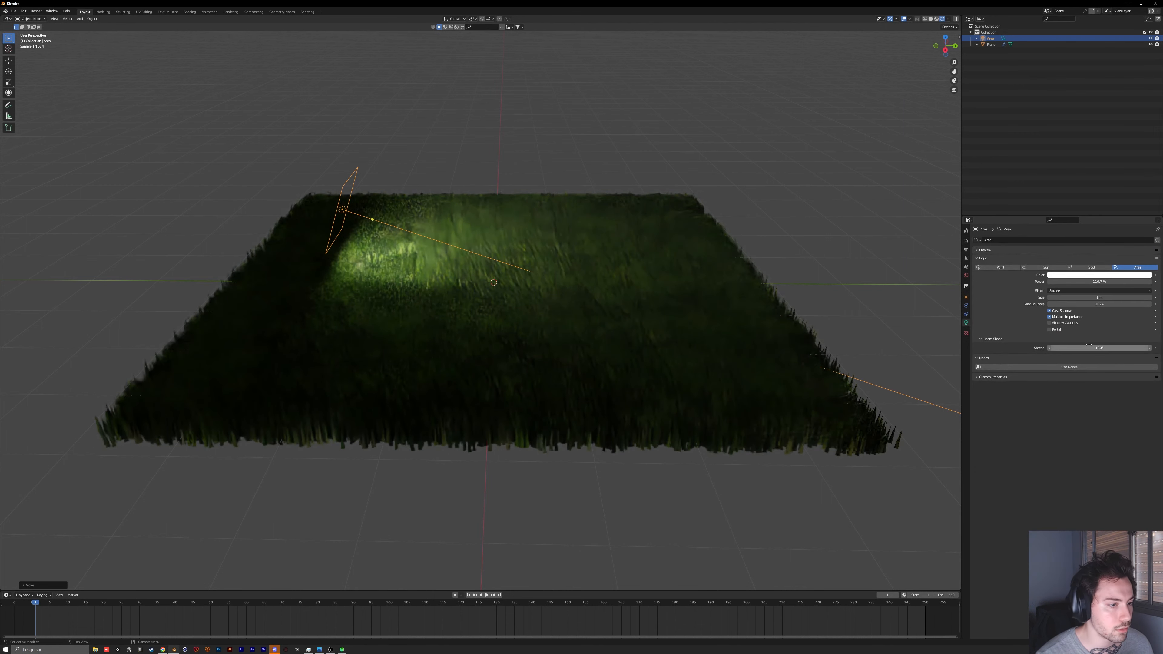
pyautogui.moveTo(1099, 348); pyautogui.dragTo(1053, 348)
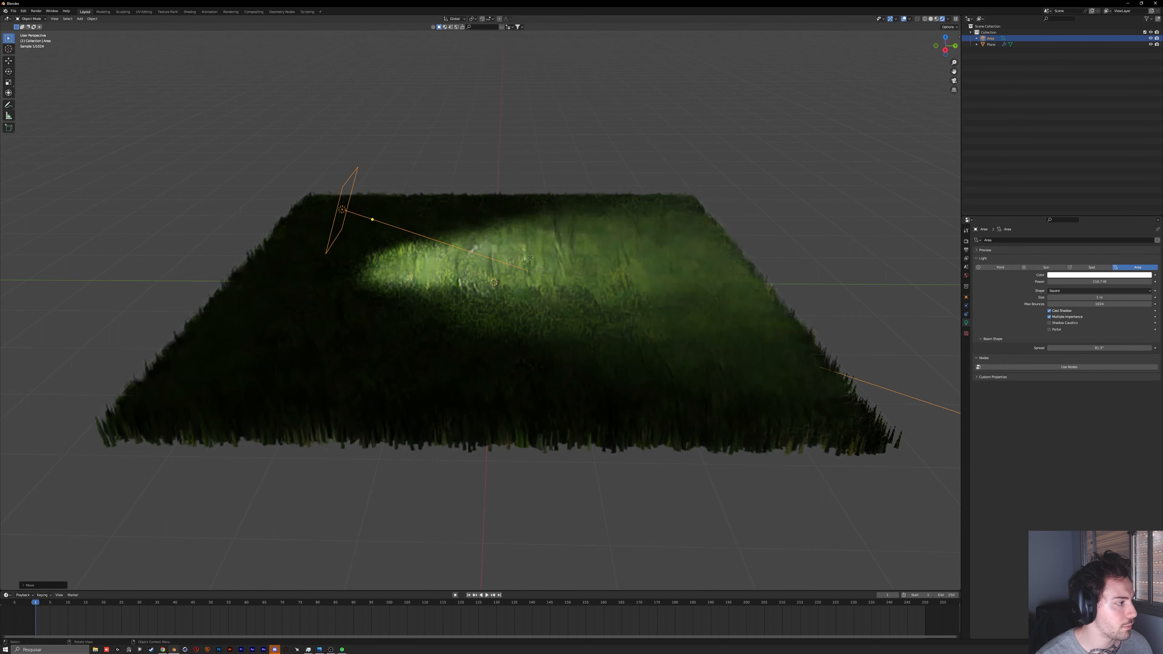
# Step: Move the area light further along Y until it sits outside the plane's edge
pyautogui.press('g')
pyautogui.press('y')
pyautogui.click(809, 301)
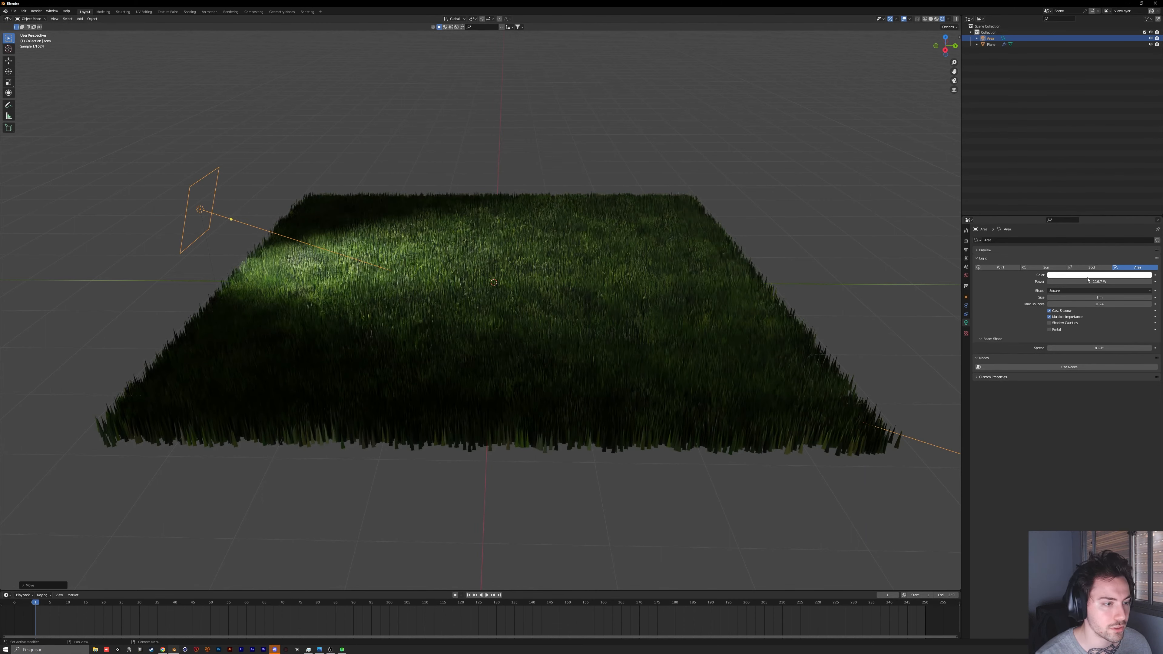
# Step: Give the area light a pale warm orange colour and raise its power further
pyautogui.click(1097, 275)
pyautogui.click(1118, 221)
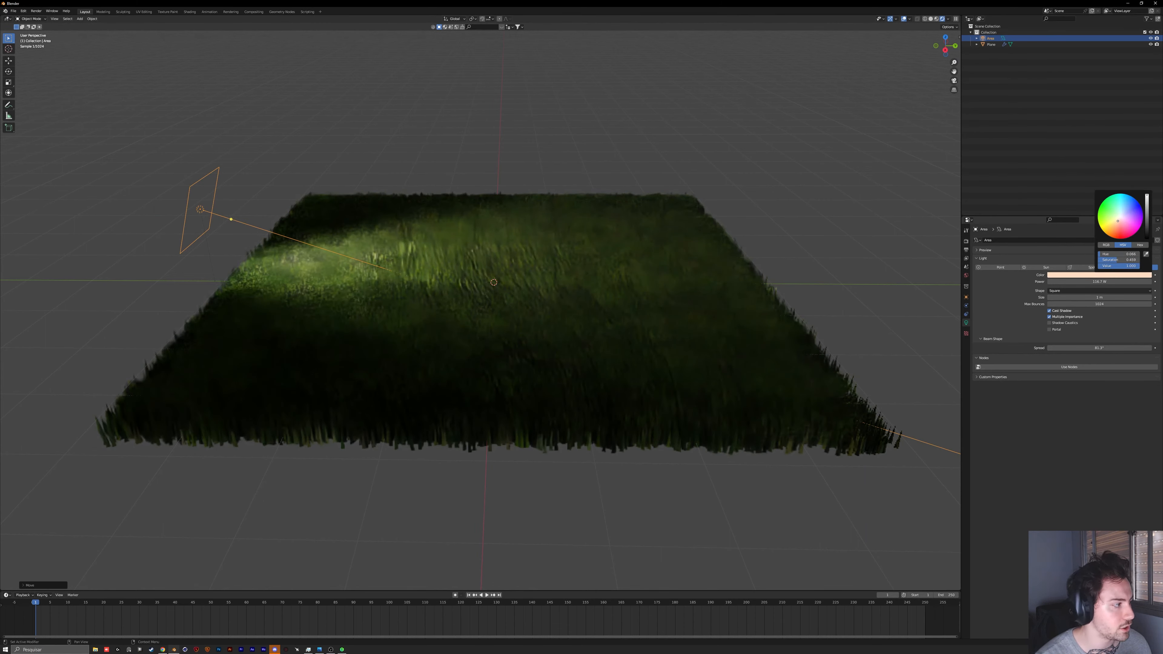
pyautogui.moveTo(1098, 282); pyautogui.dragTo(1135, 282)
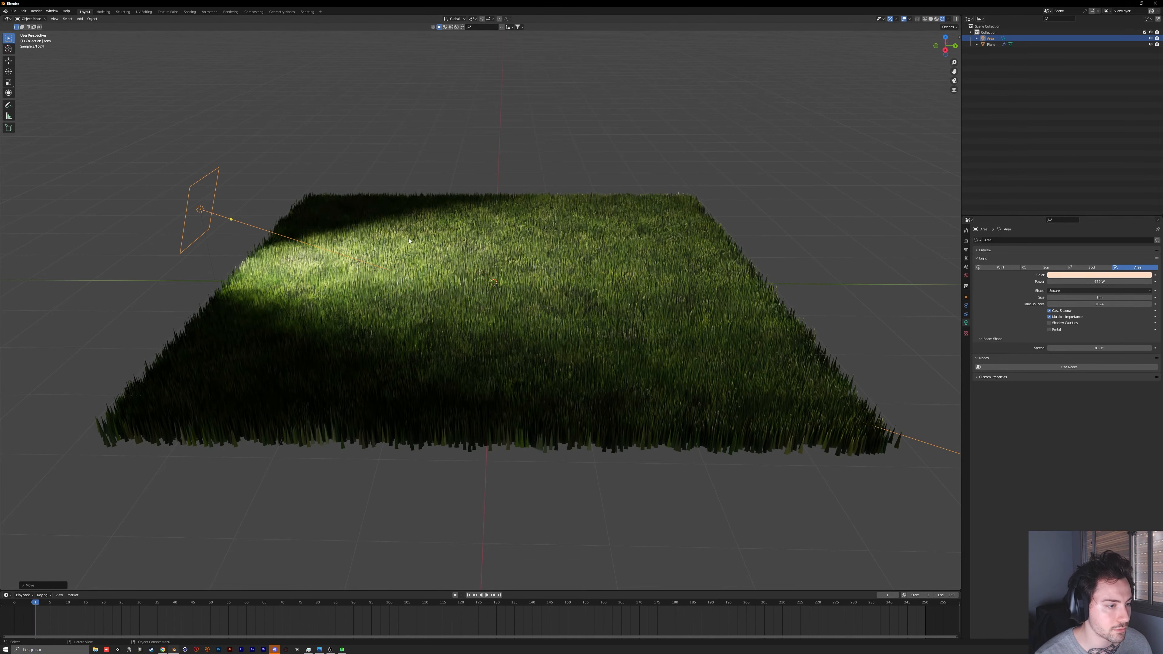
pyautogui.moveTo(410, 241); pyautogui.dragTo(430, 304, button='middle')
pyautogui.scroll(3, 406, 302)
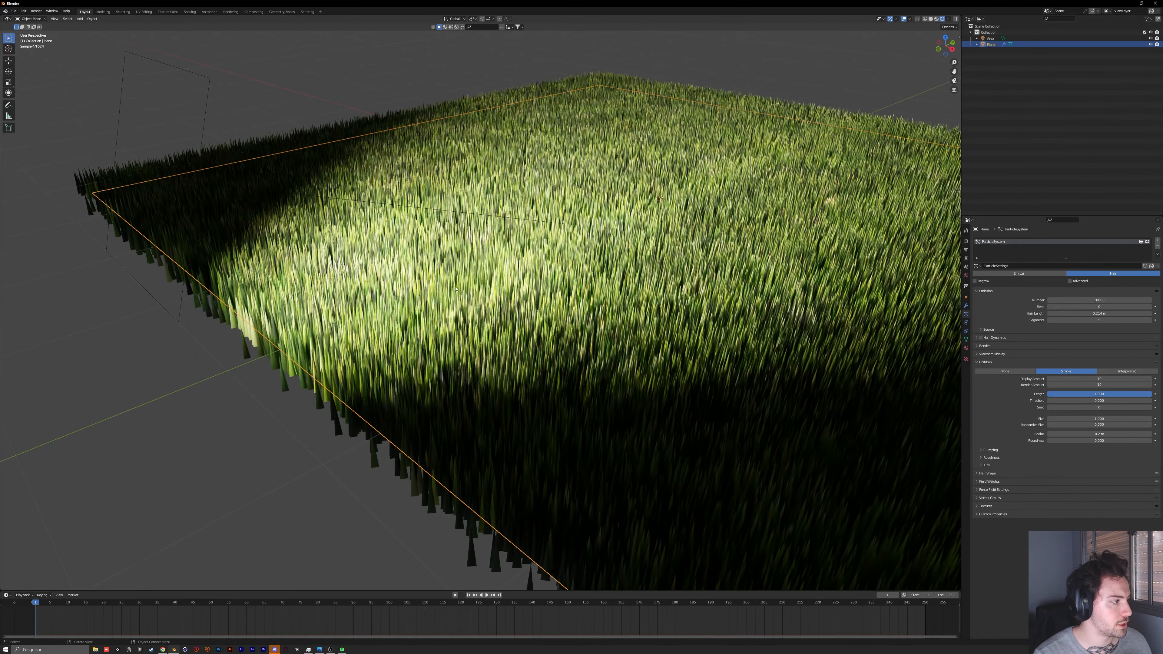
pyautogui.moveTo(433, 280)
pyautogui.mouseDown(button='middle')
pyautogui.moveTo(462, 325)
pyautogui.moveTo(448, 276)
pyautogui.mouseUp(button='middle')
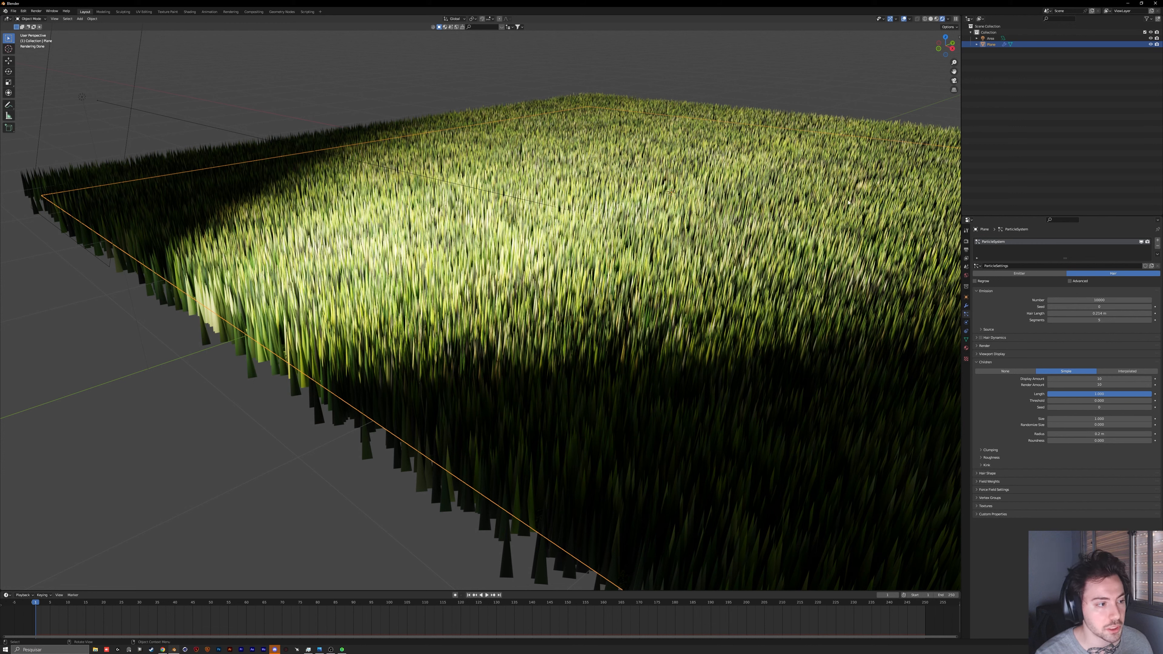
# Step: Try rendering the plane's hair particles as Object instead of Path, and undo it
pyautogui.click(984, 346)
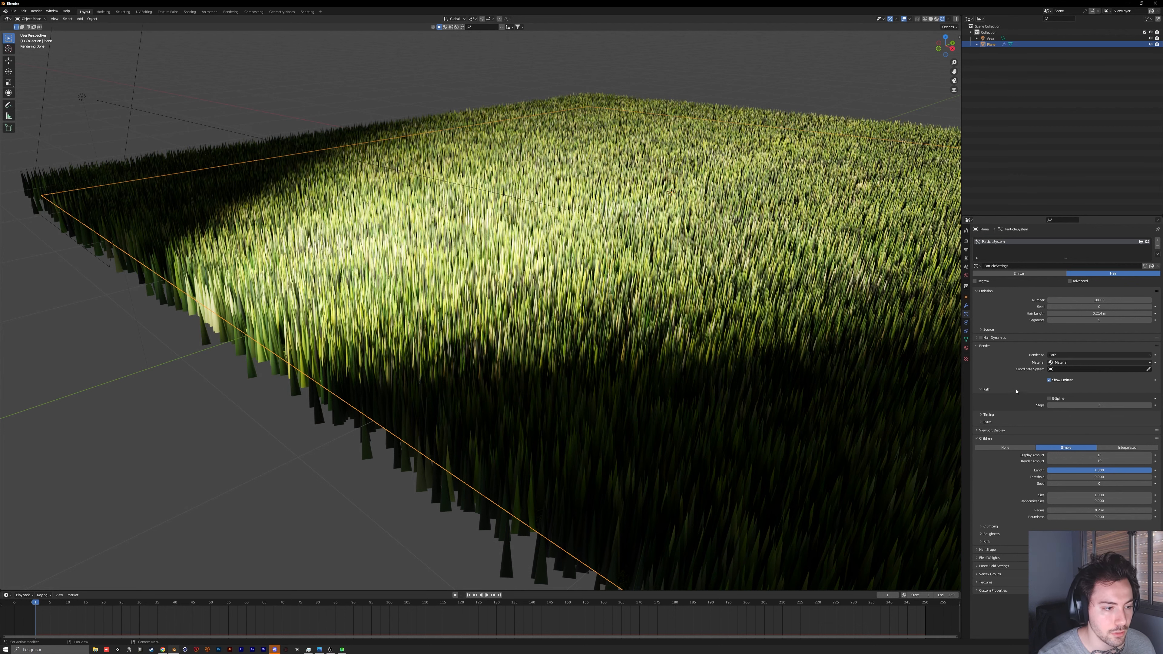
pyautogui.click(1058, 355)
pyautogui.click(1072, 373)
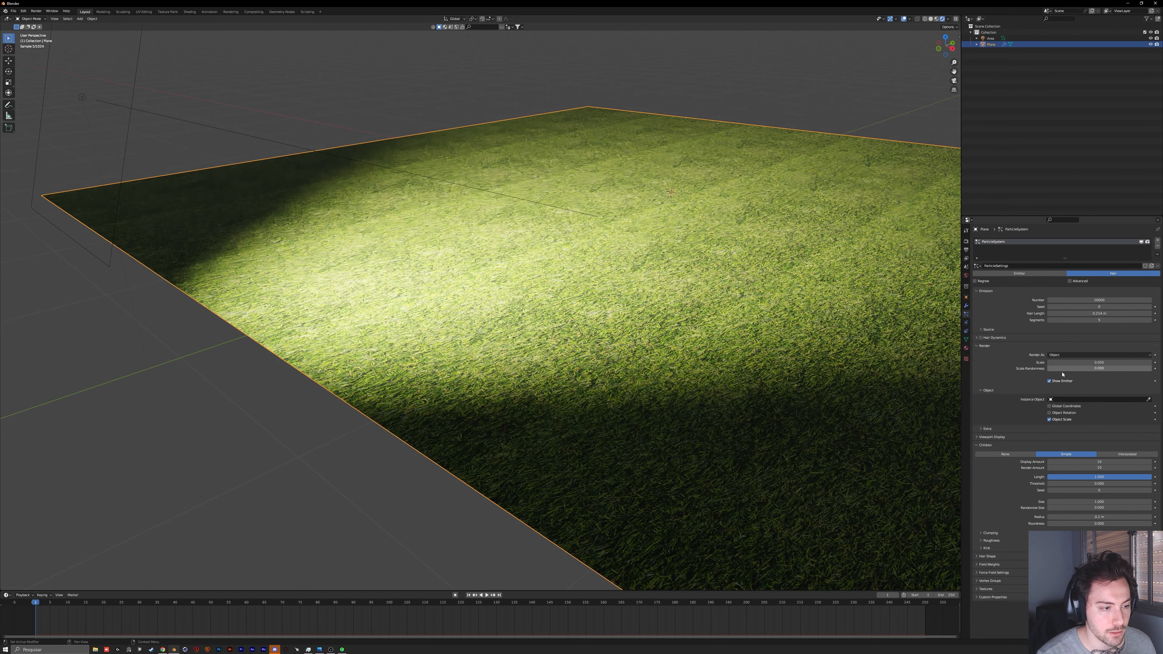
pyautogui.click(1085, 400)
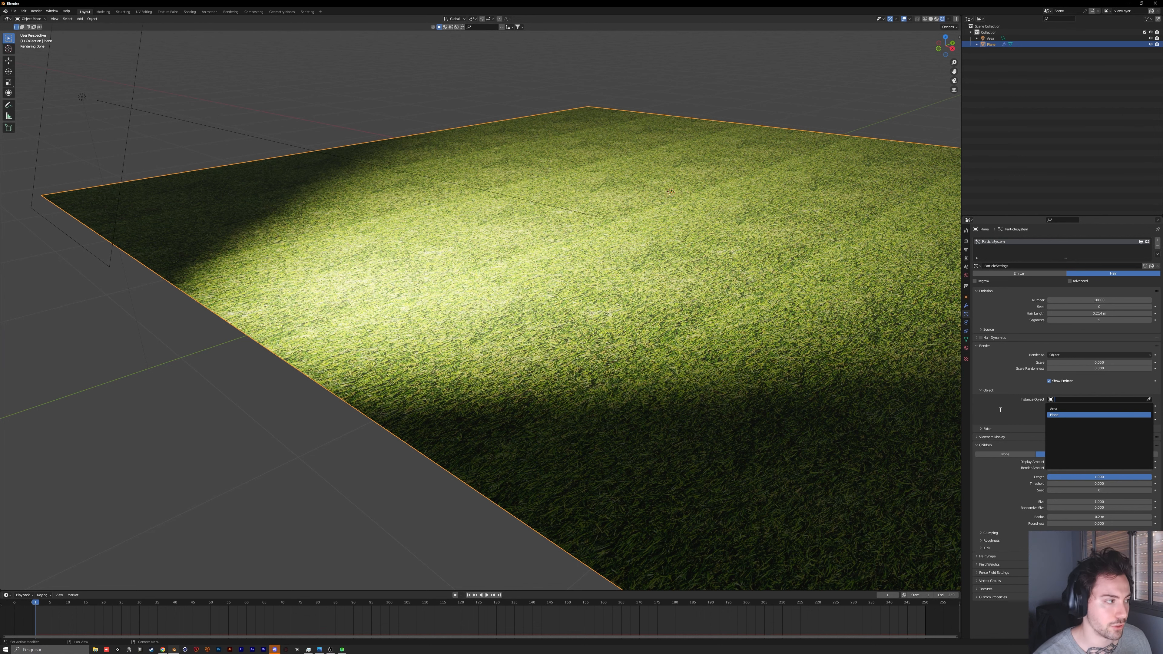
pyautogui.hotkey('ctrl', 'z')
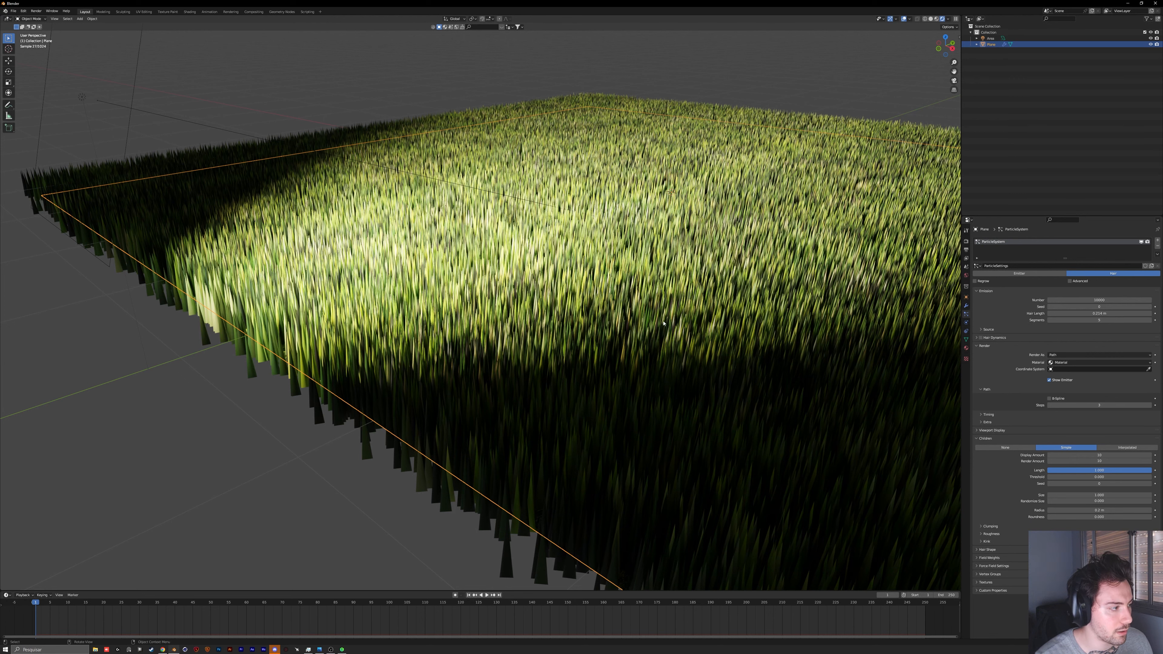
# Step: Enable the advanced hair settings and add a slight Brownian force so the grass blades bend randomly
pyautogui.moveTo(590, 224); pyautogui.dragTo(596, 229, button='middle')
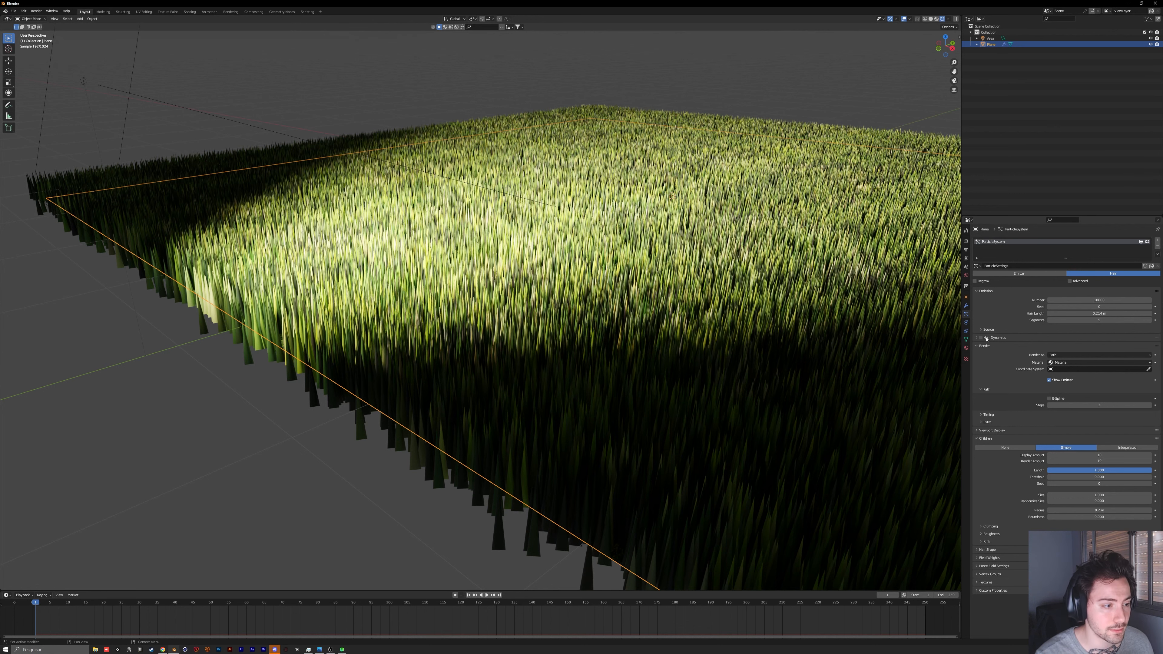
pyautogui.click(1070, 282)
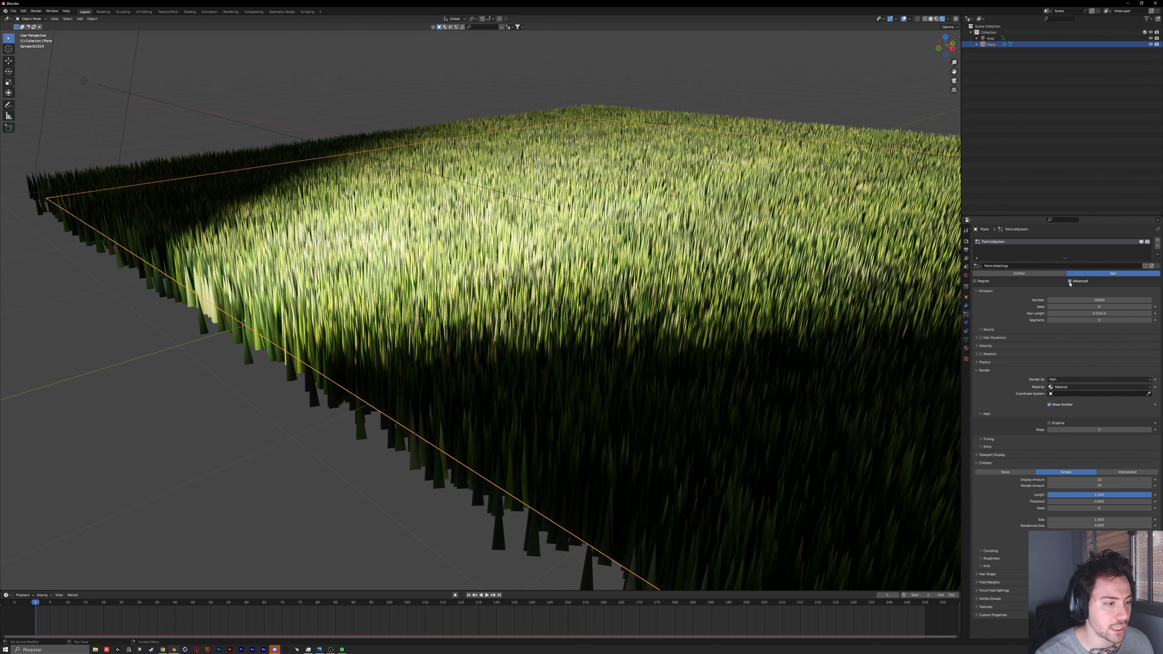
pyautogui.click(990, 362)
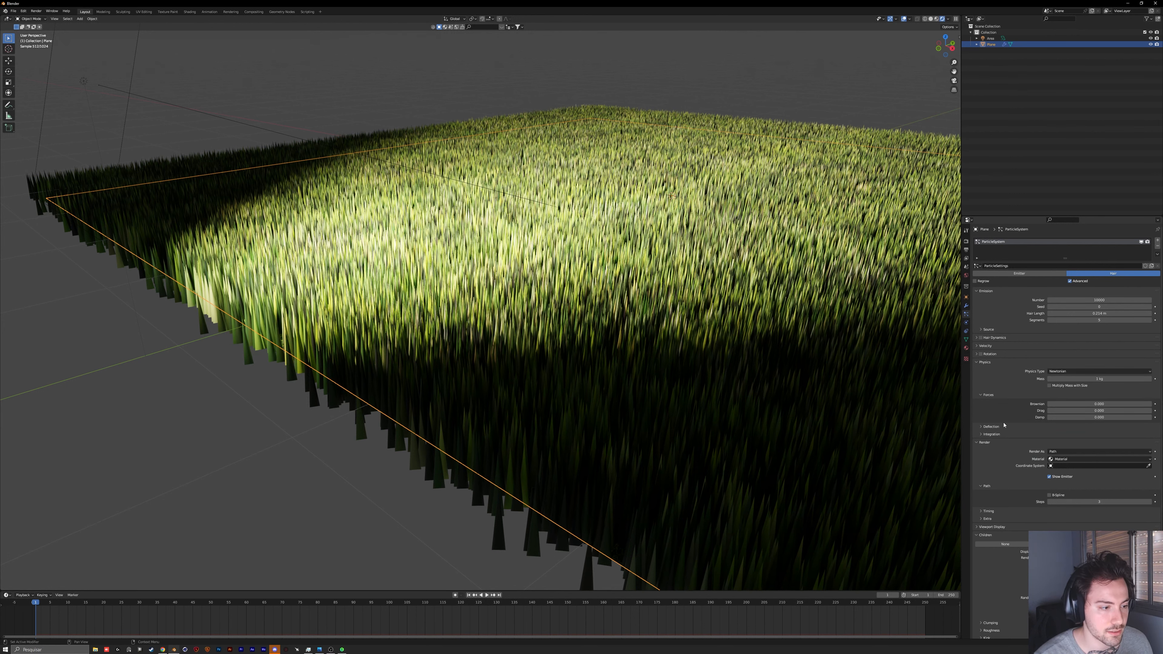
pyautogui.moveTo(1085, 404)
pyautogui.mouseDown()
pyautogui.moveTo(1104, 404)
pyautogui.moveTo(1088, 404)
pyautogui.mouseUp()
pyautogui.moveTo(750, 408); pyautogui.dragTo(418, 527, button='middle')
pyautogui.click(420, 541)
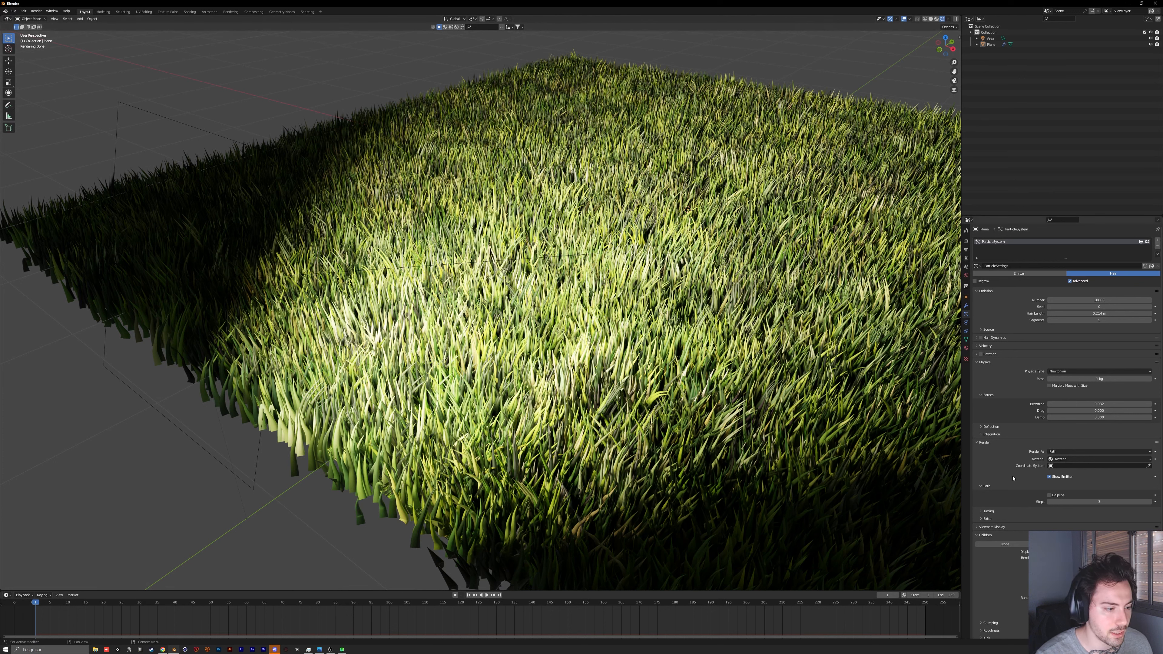
pyautogui.scroll(-3, 1014, 478)
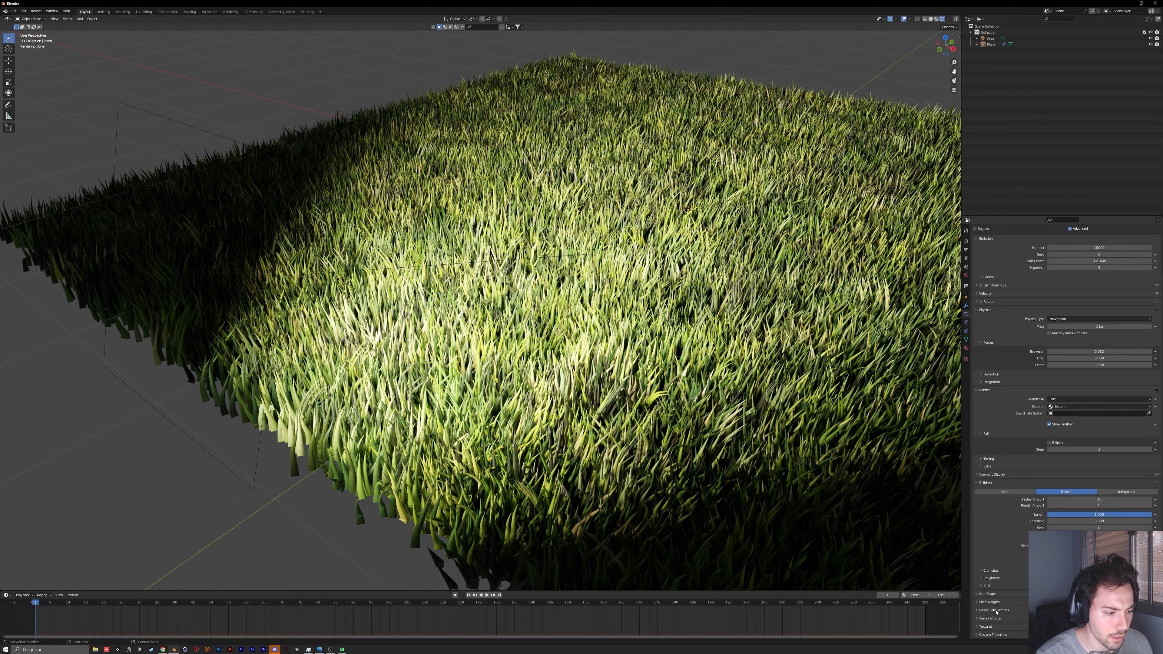
# Step: Make the grass strands thinner through the hair shape settings and raise the hair segments to 10
pyautogui.click(988, 593)
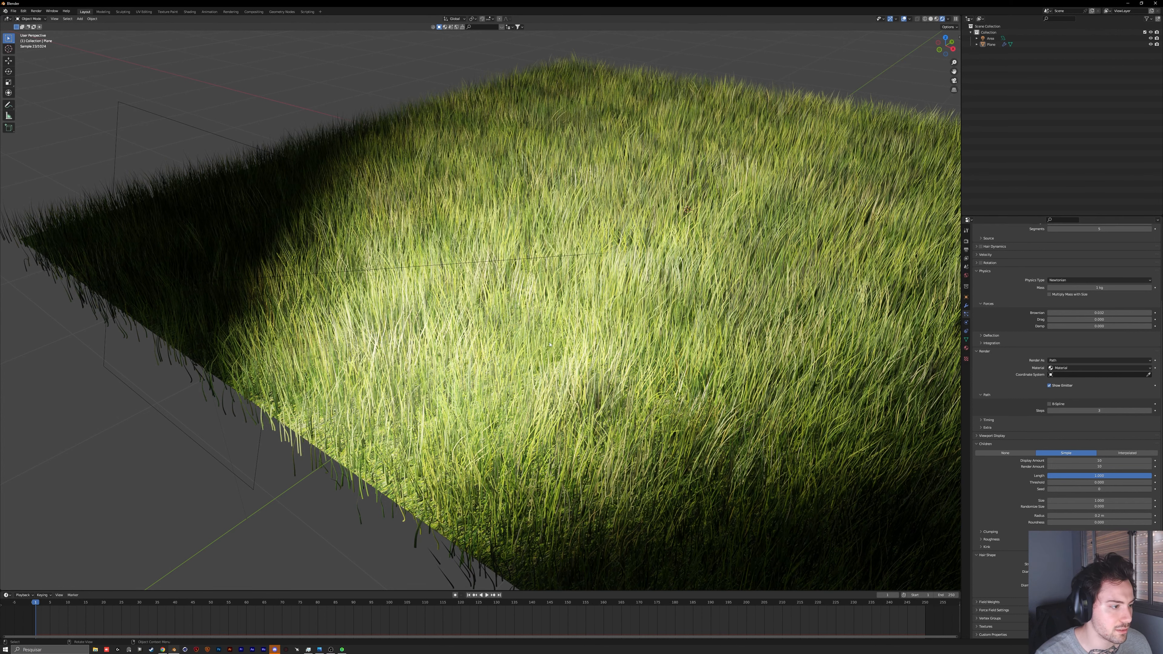
pyautogui.scroll(1, 1090, 320)
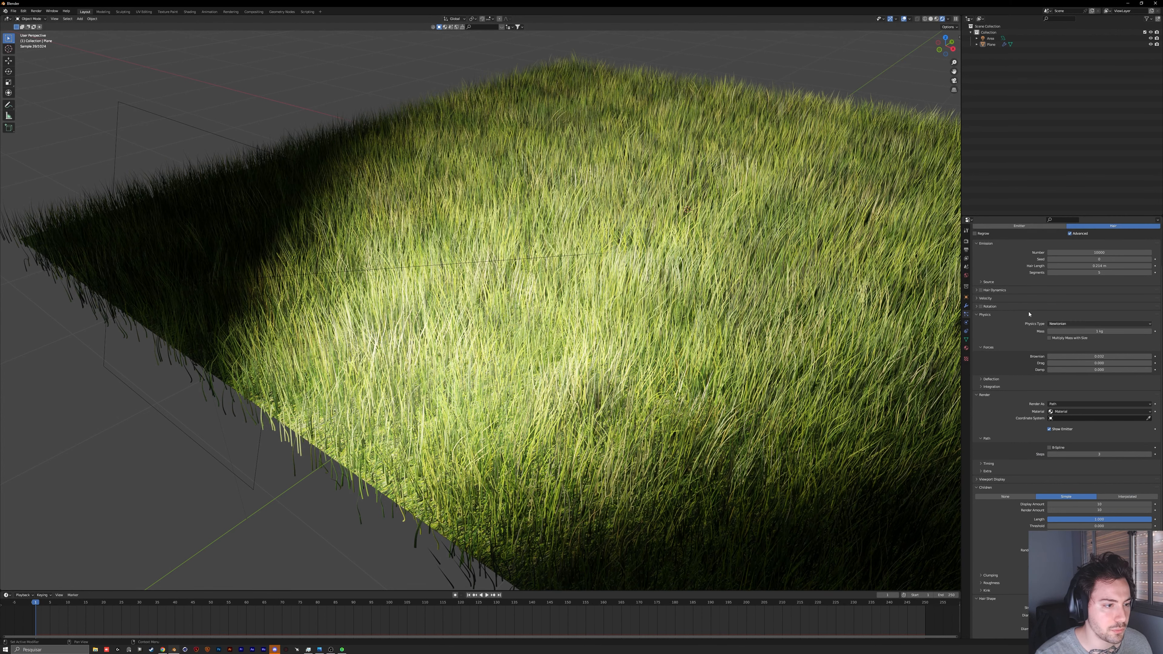
pyautogui.scroll(4, 1090, 320)
pyautogui.click(1151, 315)
pyautogui.click(1151, 315)
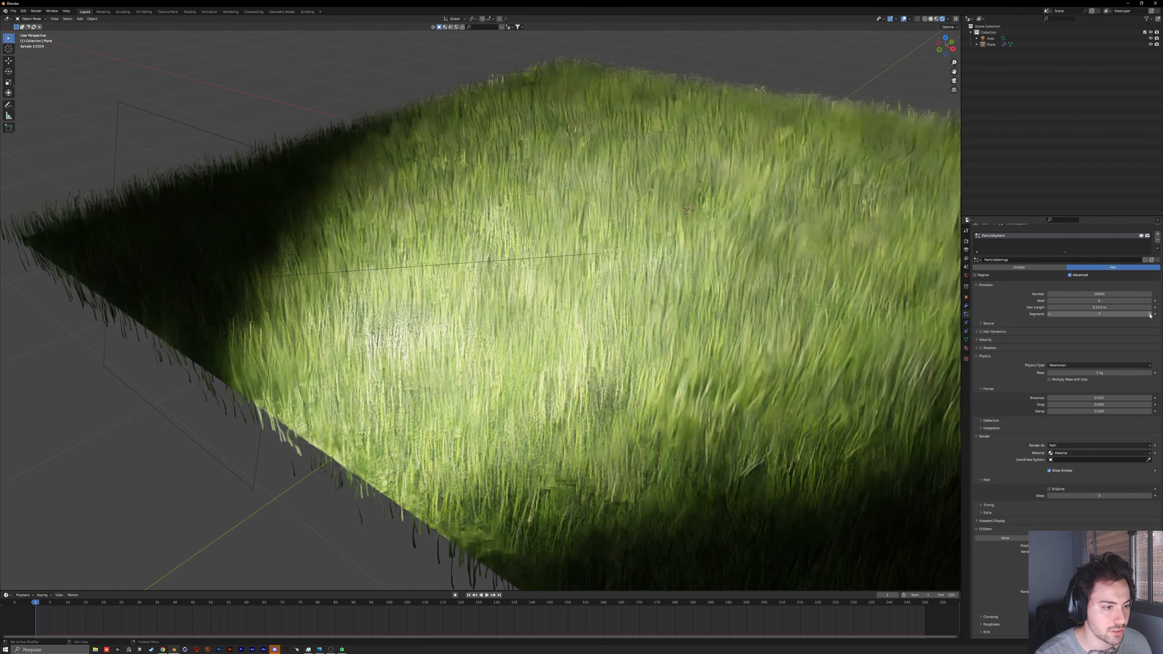
pyautogui.click(1151, 315)
pyautogui.click(1151, 314)
pyautogui.click(1150, 314)
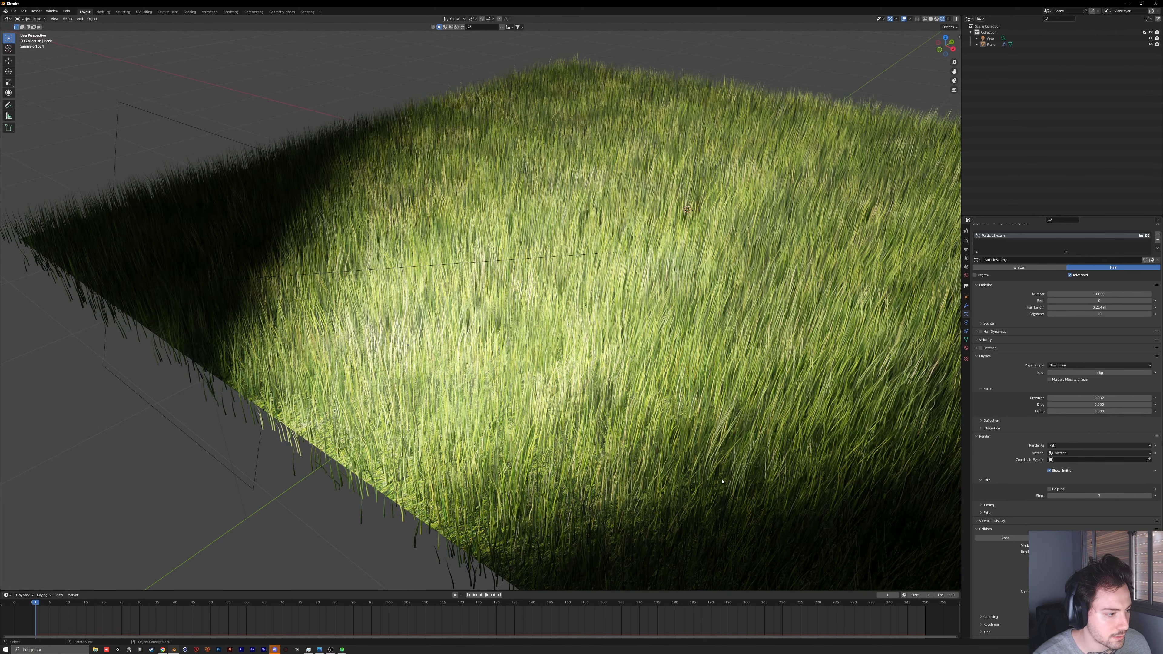
# Step: Try a higher segment count for the grass hair, and undo the change
pyautogui.click(1104, 314)
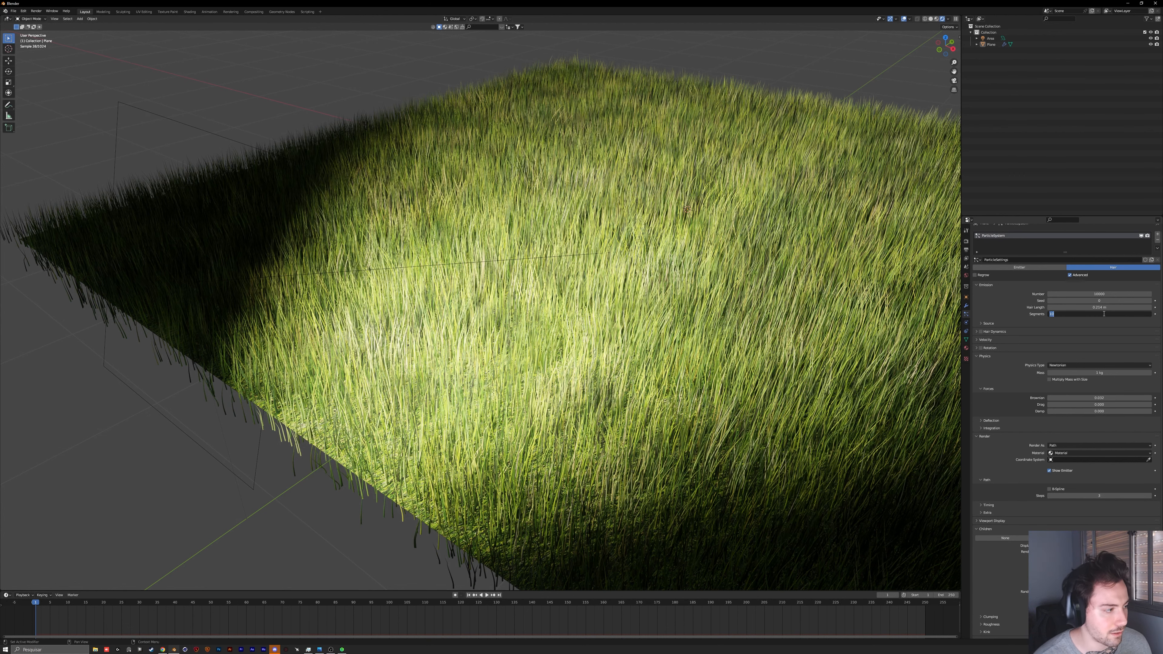
pyautogui.write('1')
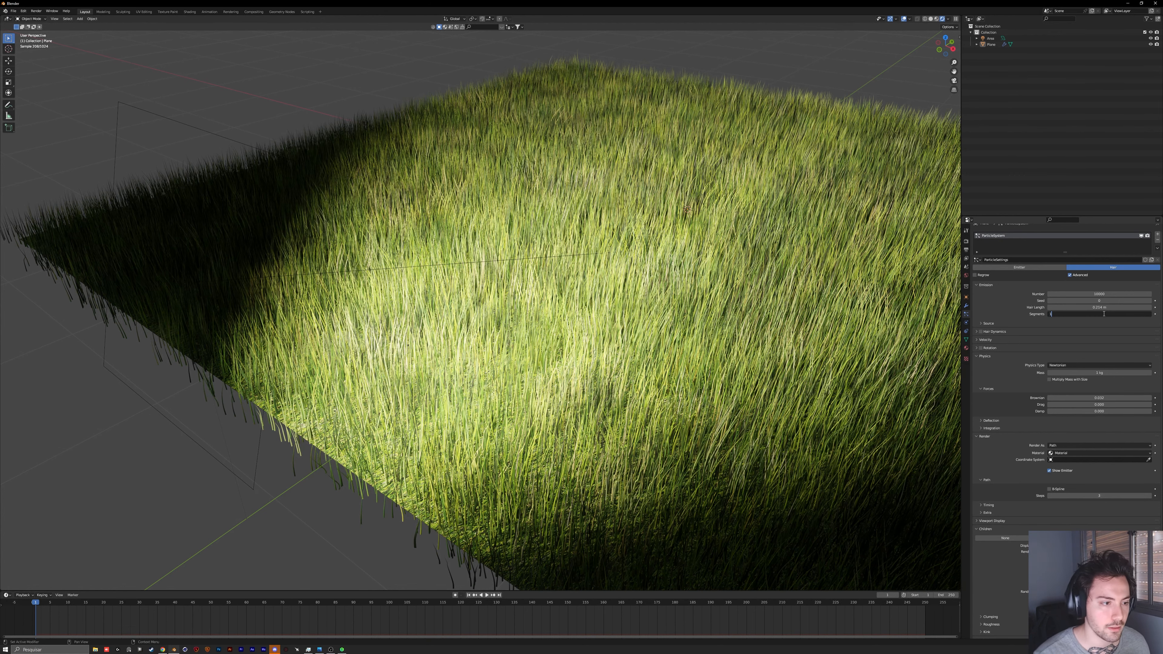
pyautogui.write('2')
pyautogui.press('Return')
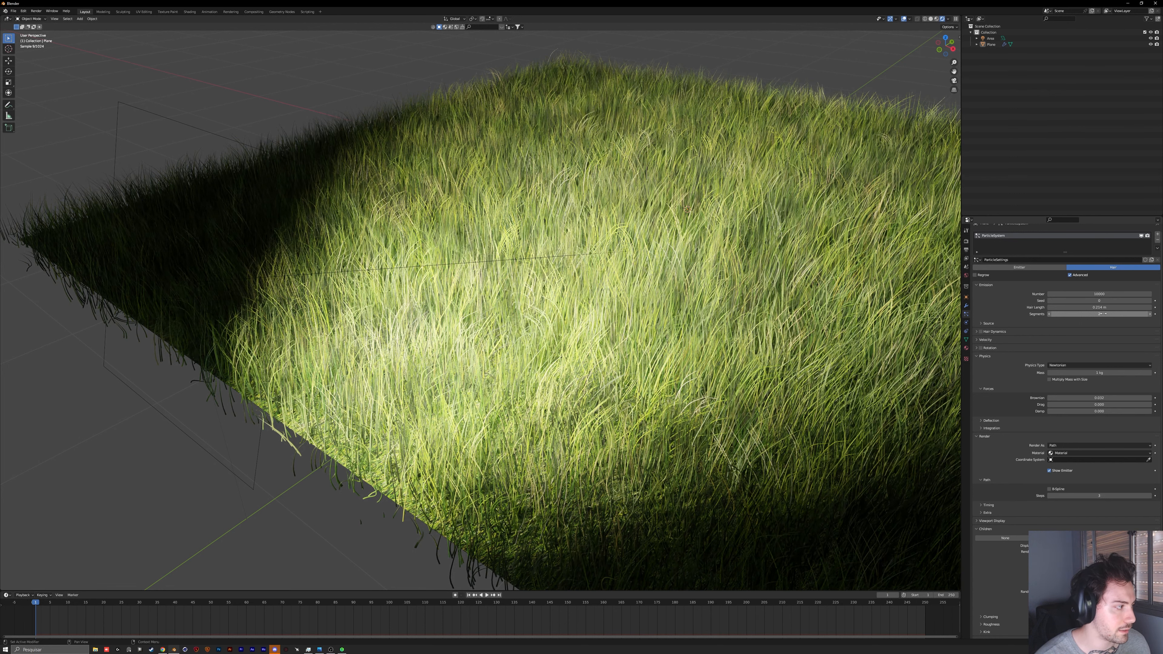
pyautogui.hotkey('ctrl', 'z')
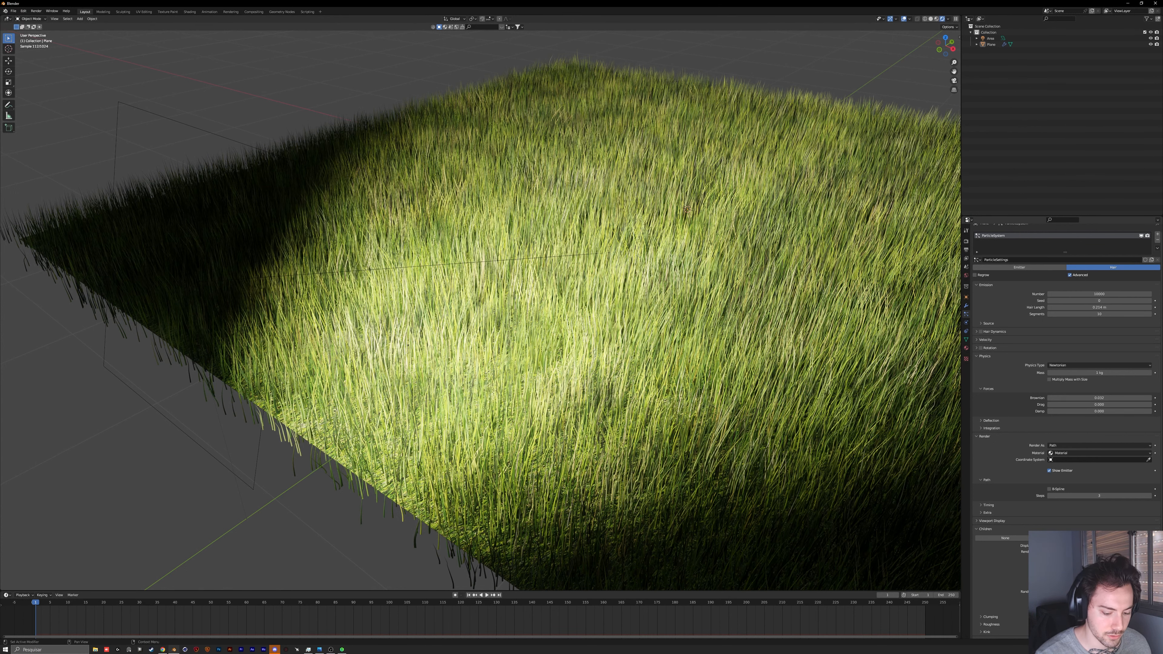
pyautogui.press('Return')
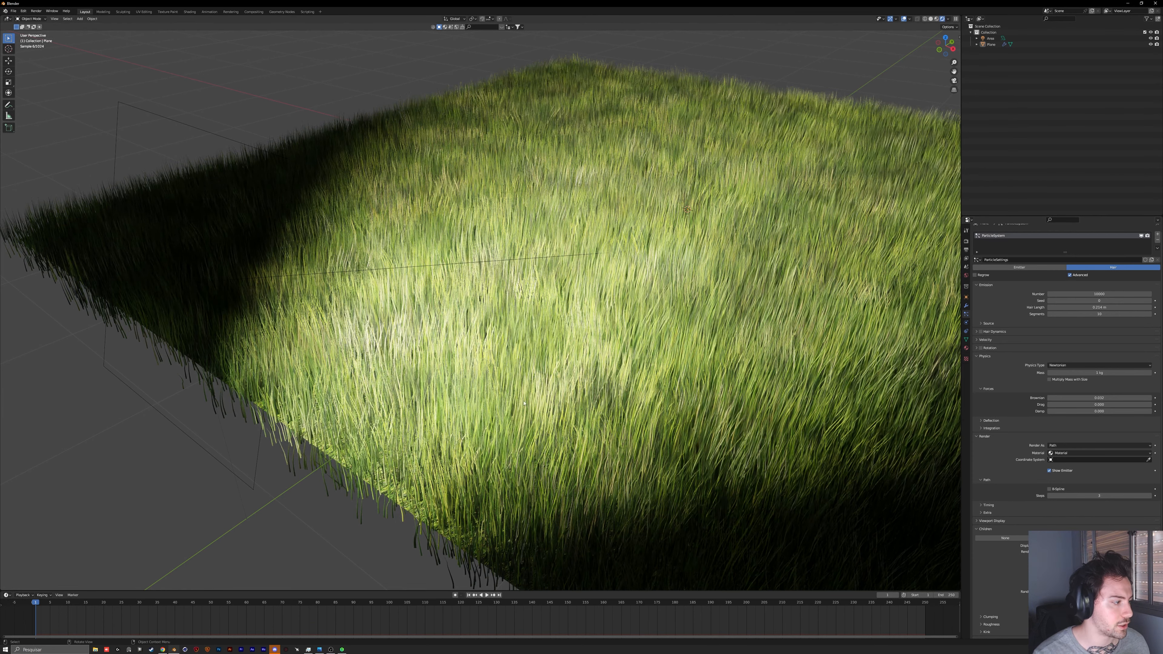
# Step: Try moving the area light beside the plane's edge, and undo the move
pyautogui.moveTo(488, 432); pyautogui.dragTo(508, 418, button='middle')
pyautogui.moveTo(500, 369); pyautogui.dragTo(410, 327, button='middle')
pyautogui.scroll(-3, 556, 388)
pyautogui.scroll(3, 552, 367)
pyautogui.scroll(-3, 540, 360)
pyautogui.click(386, 342)
pyautogui.press('s')
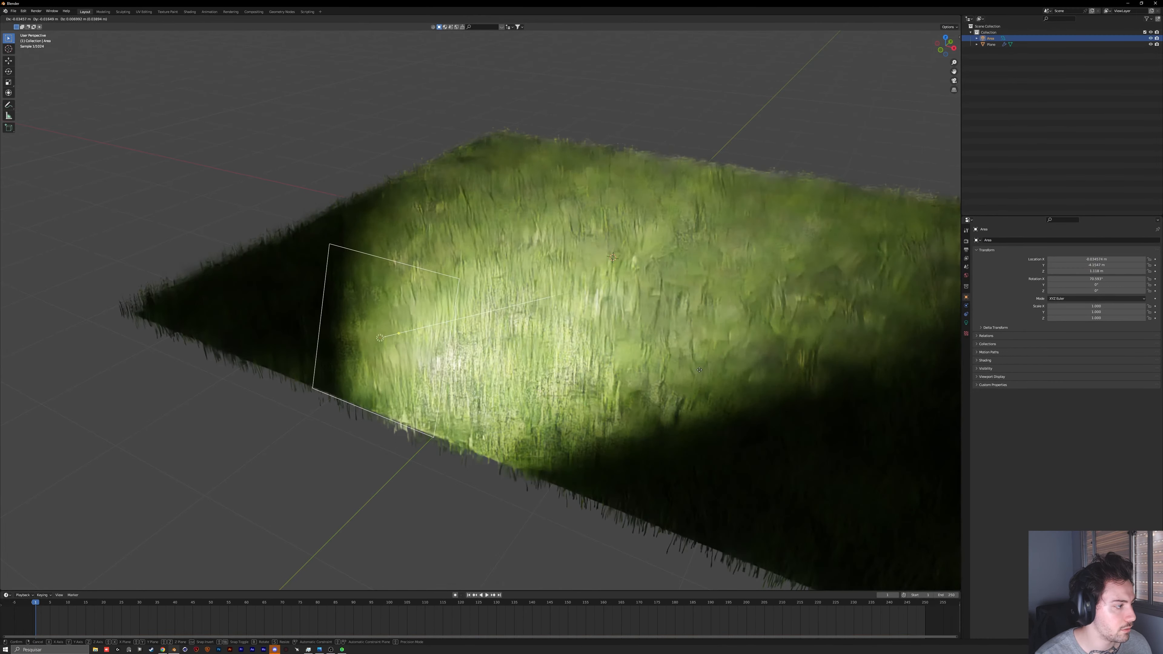
pyautogui.click(641, 341)
pyautogui.hotkey('ctrl', 'z')
# Step: Lower the area light's power and check the grass from closer up
pyautogui.click(966, 323)
pyautogui.moveTo(1114, 282); pyautogui.dragTo(1094, 281)
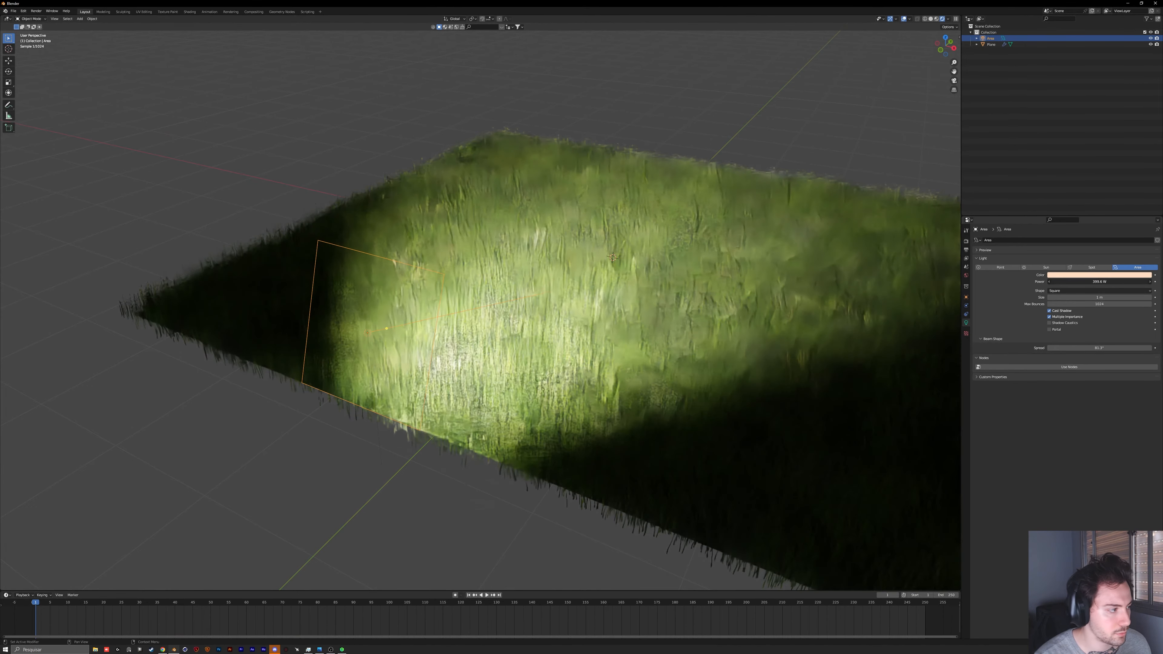
pyautogui.moveTo(491, 349); pyautogui.dragTo(467, 316, button='middle')
pyautogui.keyDown('ctrl'); pyautogui.moveTo(527, 348); pyautogui.dragTo(569, 314, button='middle'); pyautogui.keyUp('ctrl')
# Step: Limit the viewport rendering to a region over the lit grass, clear it and redraw it slightly higher
pyautogui.hotkey('ctrl', 'b')
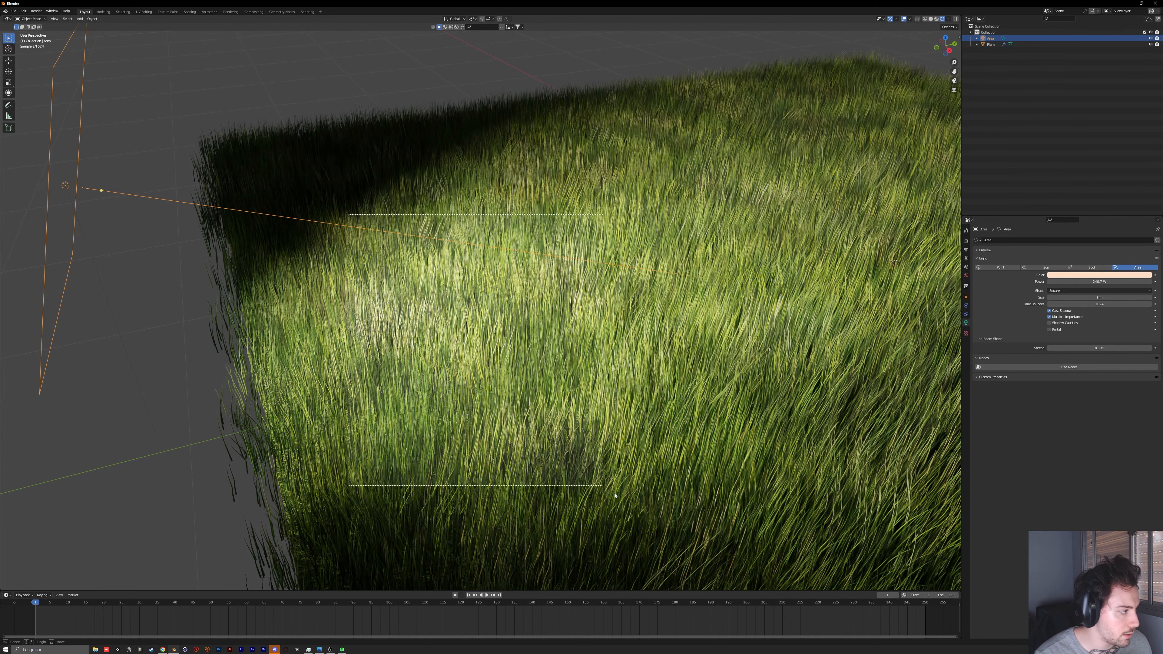
pyautogui.moveTo(348, 214); pyautogui.dragTo(712, 523)
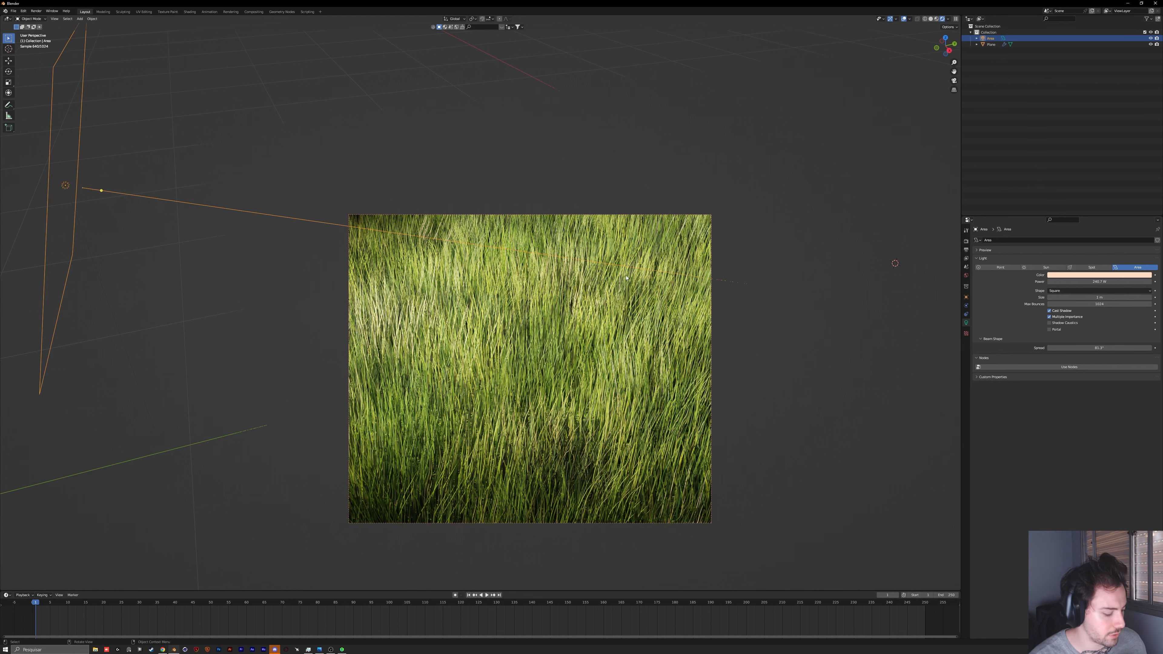
pyautogui.hotkey('ctrl', 'alt', 'b')
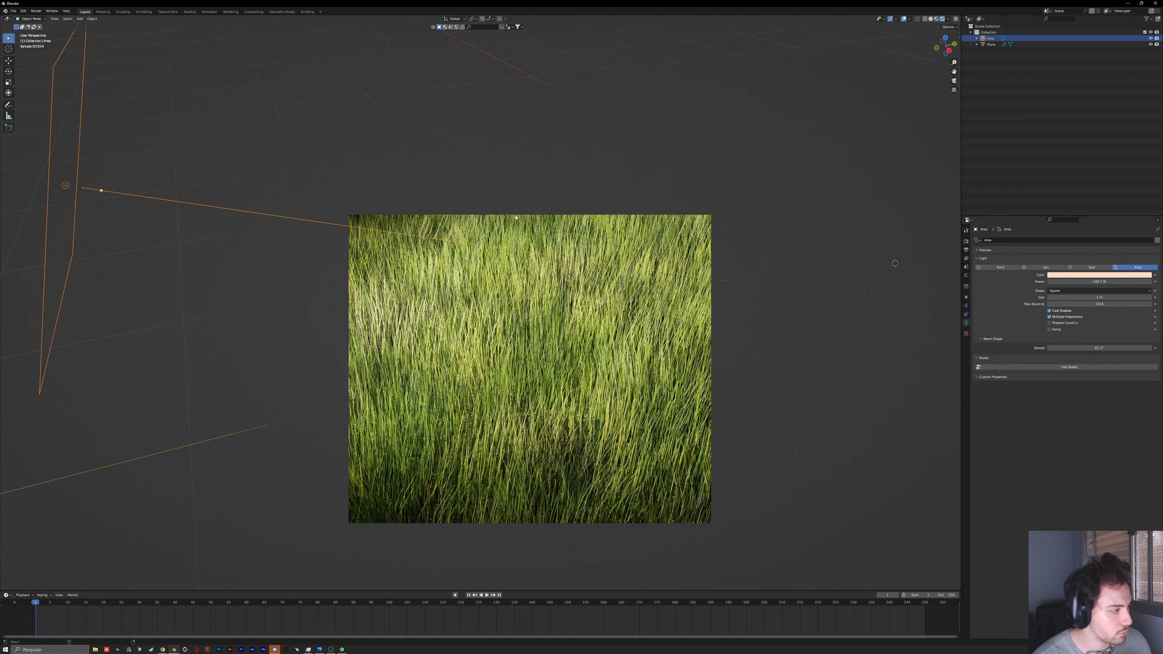
pyautogui.hotkey('ctrl', 'b')
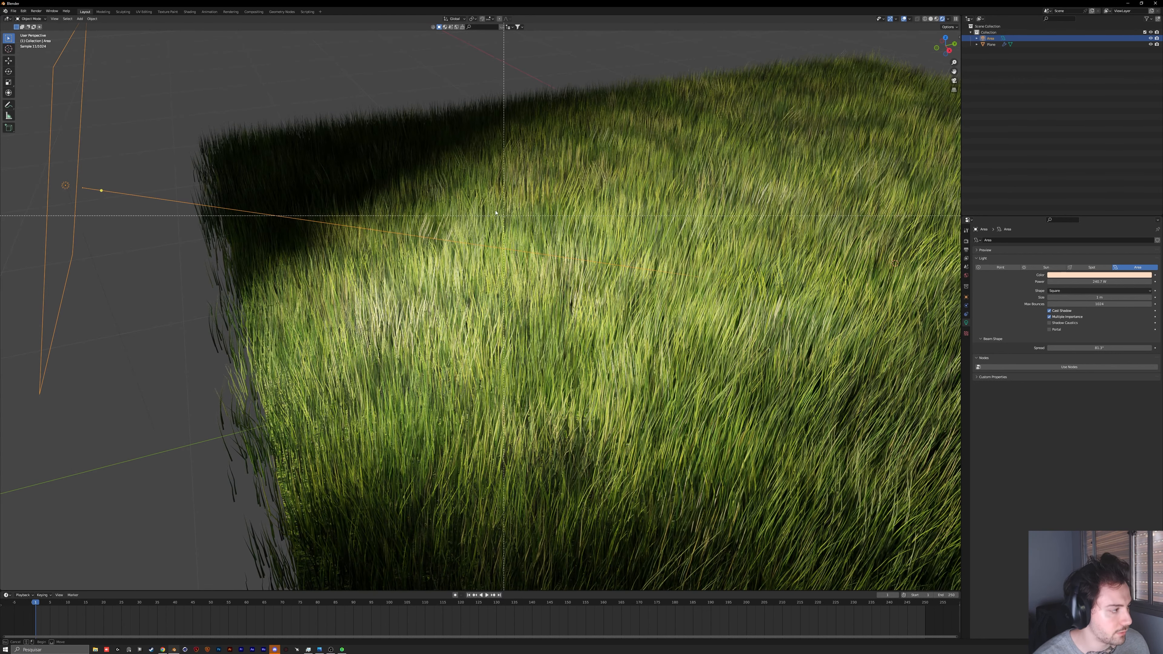
pyautogui.moveTo(321, 169); pyautogui.dragTo(679, 481)
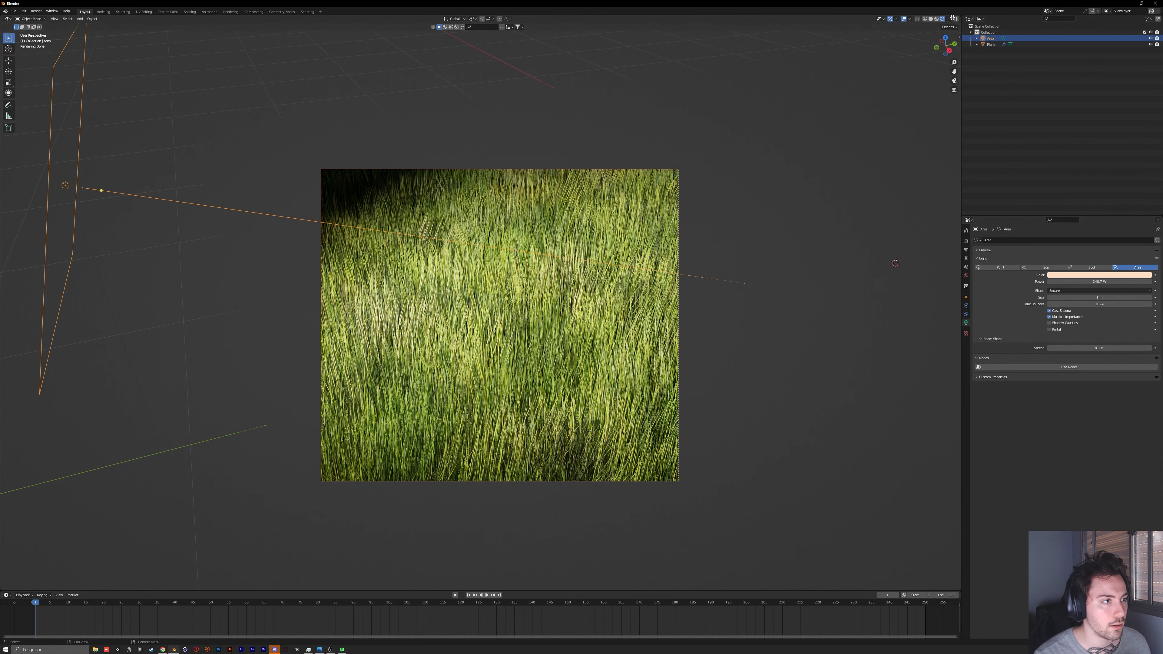
# Step: Split the 3D viewport into two side-by-side views, one rendered and one solid
pyautogui.moveTo(959, 18); pyautogui.dragTo(485, 60)
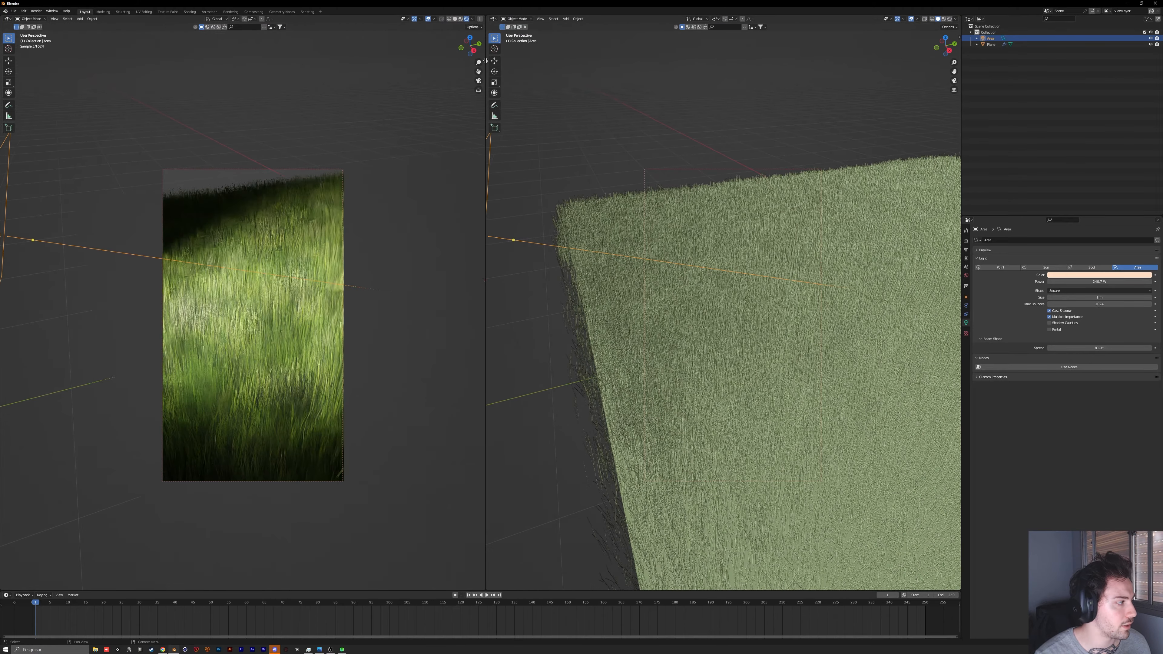
pyautogui.scroll(2, 239, 306)
pyautogui.scroll(-3, 240, 306)
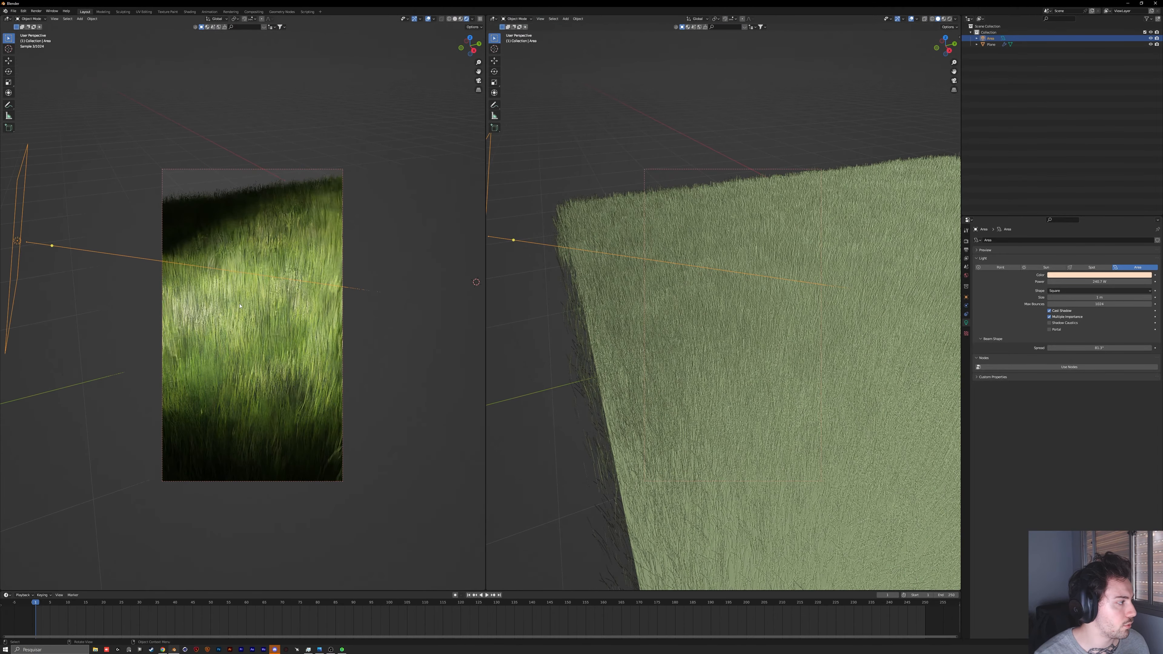
# Step: Redraw the render region in the rendered view until it frames most of the grass, undoing the accidental paste of objects
pyautogui.hotkey('ctrl', 'b')
pyautogui.moveTo(91, 197); pyautogui.dragTo(386, 443)
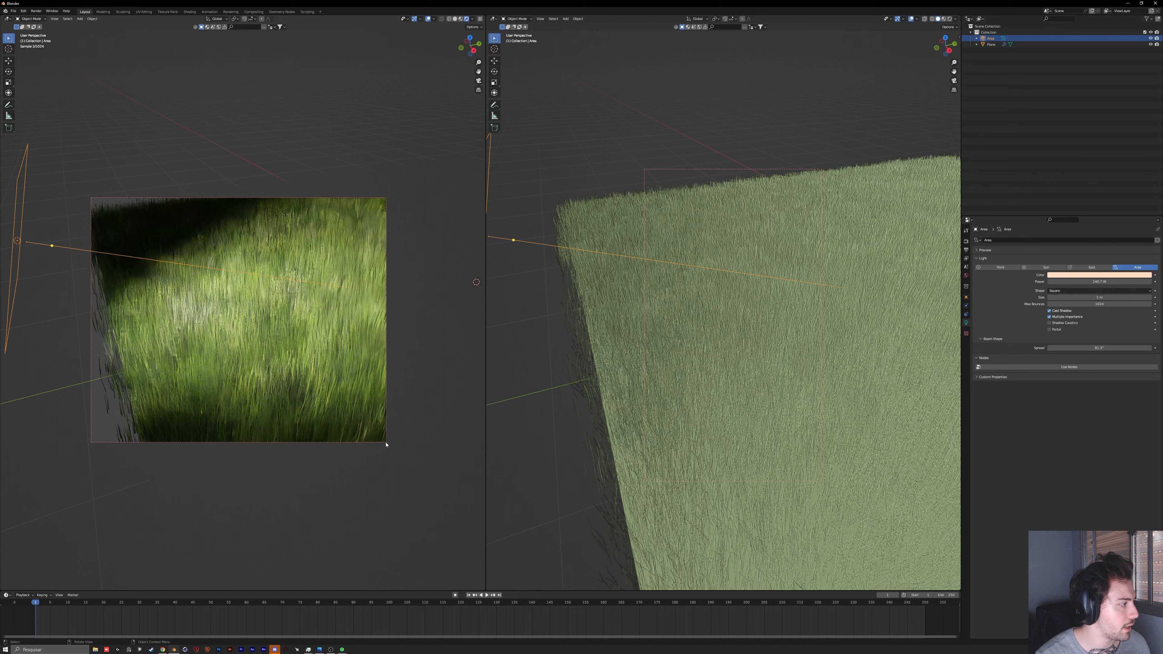
pyautogui.hotkey('ctrl', 'v')
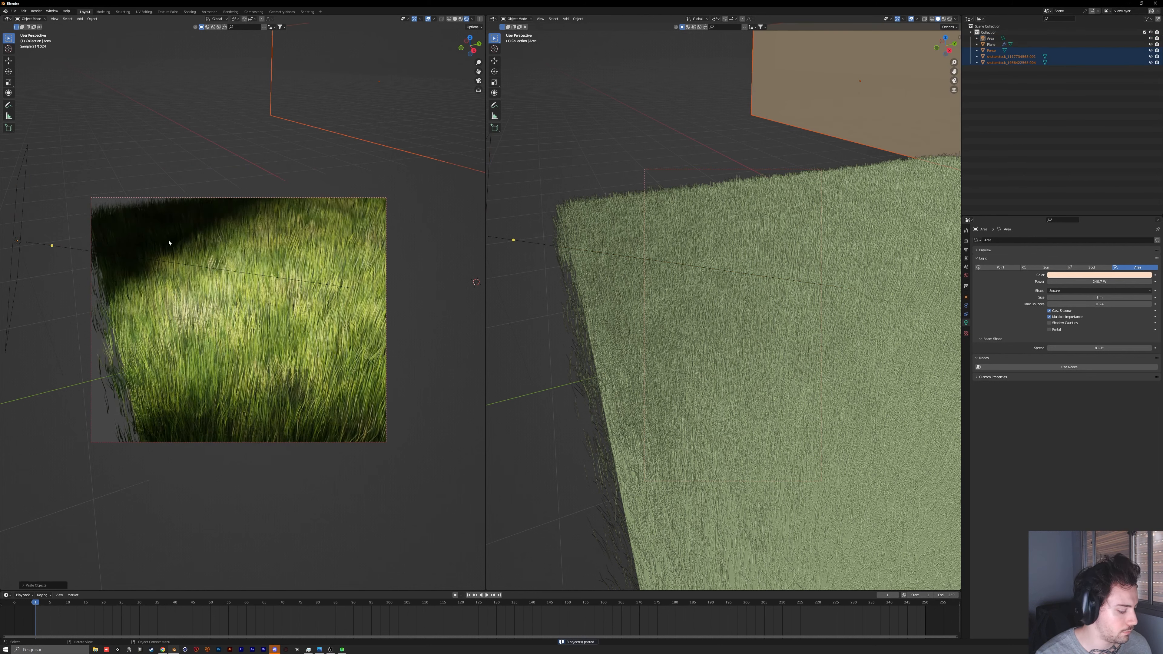
pyautogui.hotkey('ctrl', 'z')
pyautogui.hotkey('ctrl', 'b')
pyautogui.moveTo(159, 231); pyautogui.dragTo(360, 417)
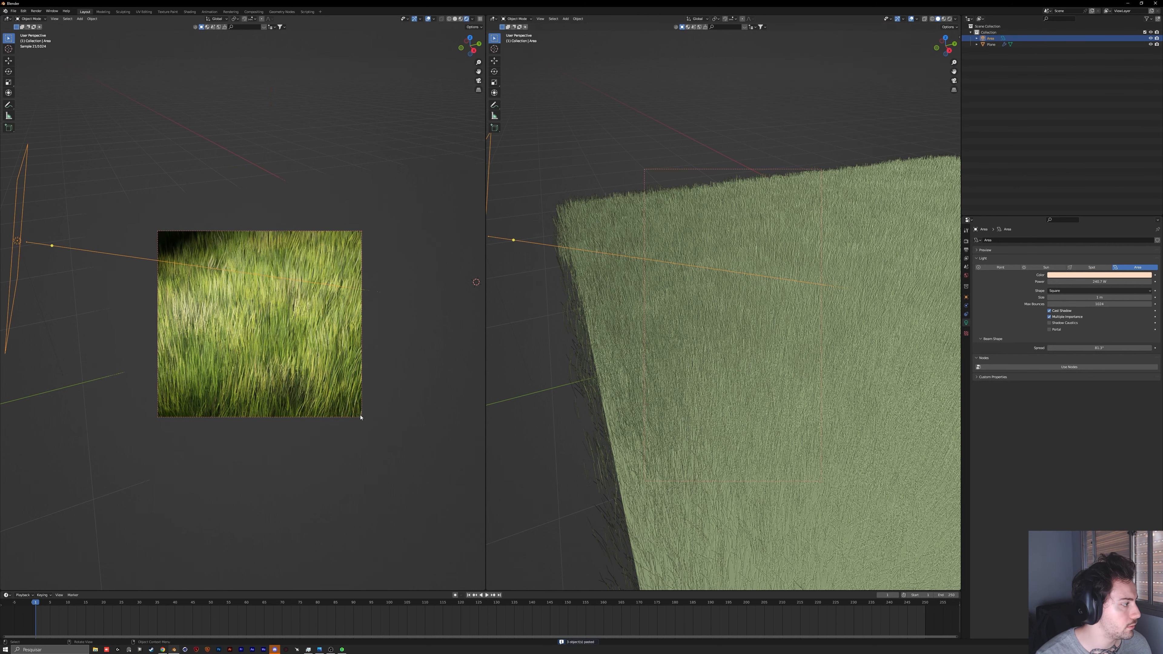
pyautogui.keyDown('ctrl'); pyautogui.moveTo(361, 418); pyautogui.dragTo(295, 347, button='middle'); pyautogui.keyUp('ctrl')
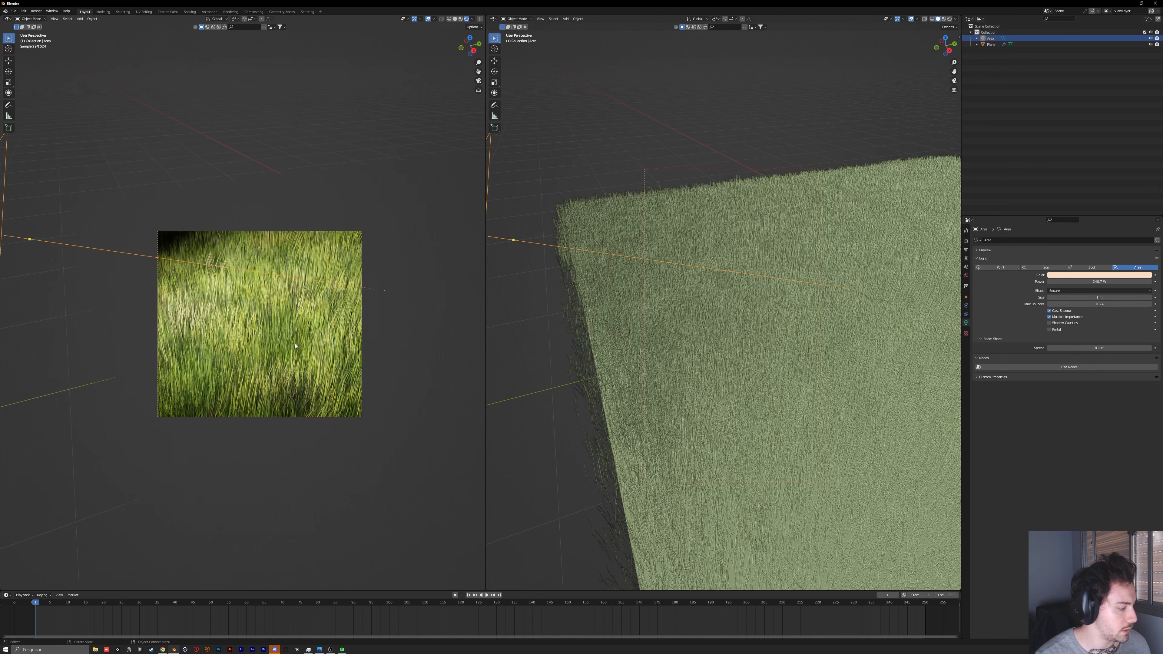
pyautogui.hotkey('ctrl', 'b')
pyautogui.moveTo(95, 122); pyautogui.dragTo(441, 509)
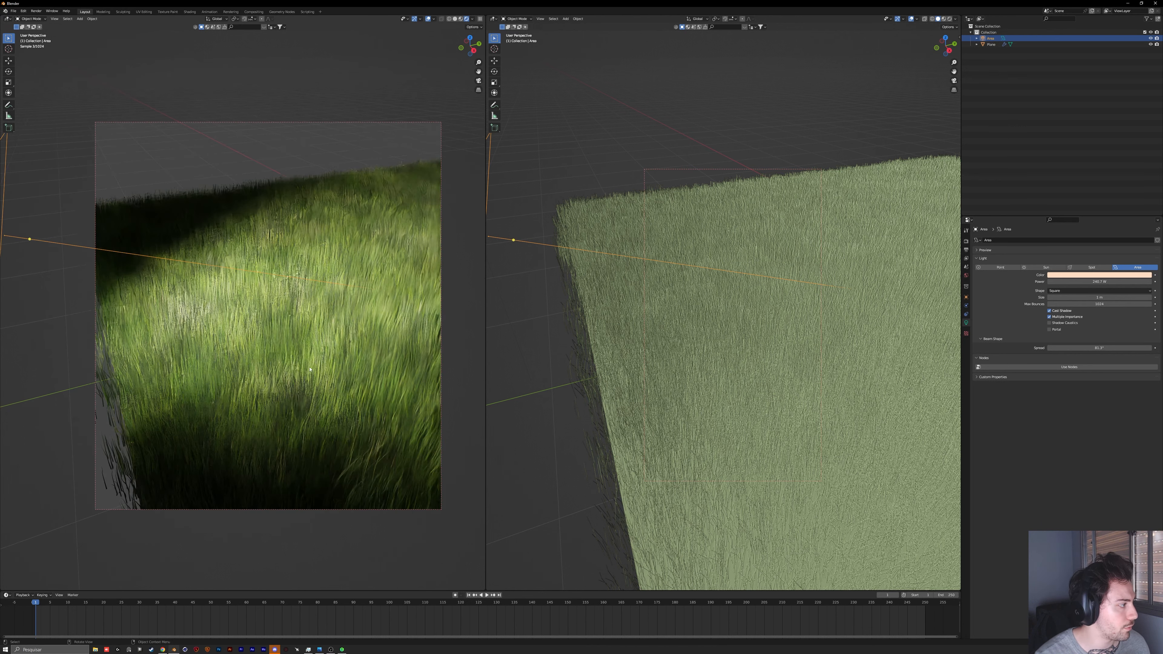
pyautogui.keyDown('ctrl'); pyautogui.moveTo(333, 344); pyautogui.dragTo(326, 298, button='middle'); pyautogui.keyUp('ctrl')
pyautogui.keyDown('shift'); pyautogui.moveTo(371, 486); pyautogui.dragTo(373, 414, button='middle'); pyautogui.keyUp('shift')
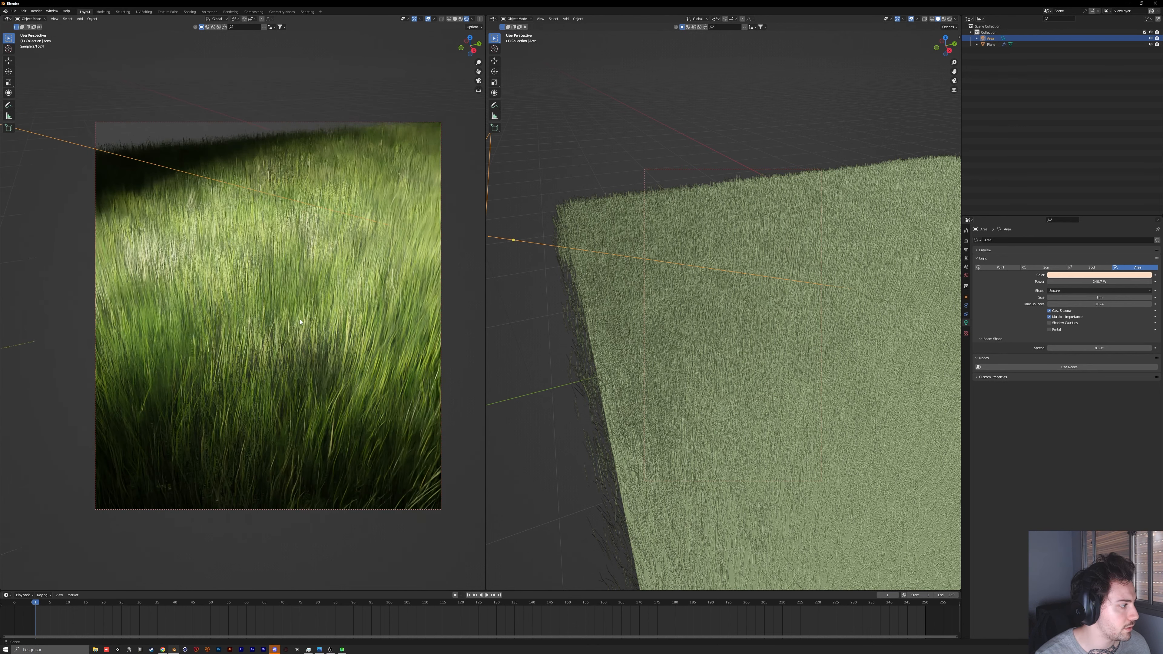
pyautogui.scroll(-8, 766, 292)
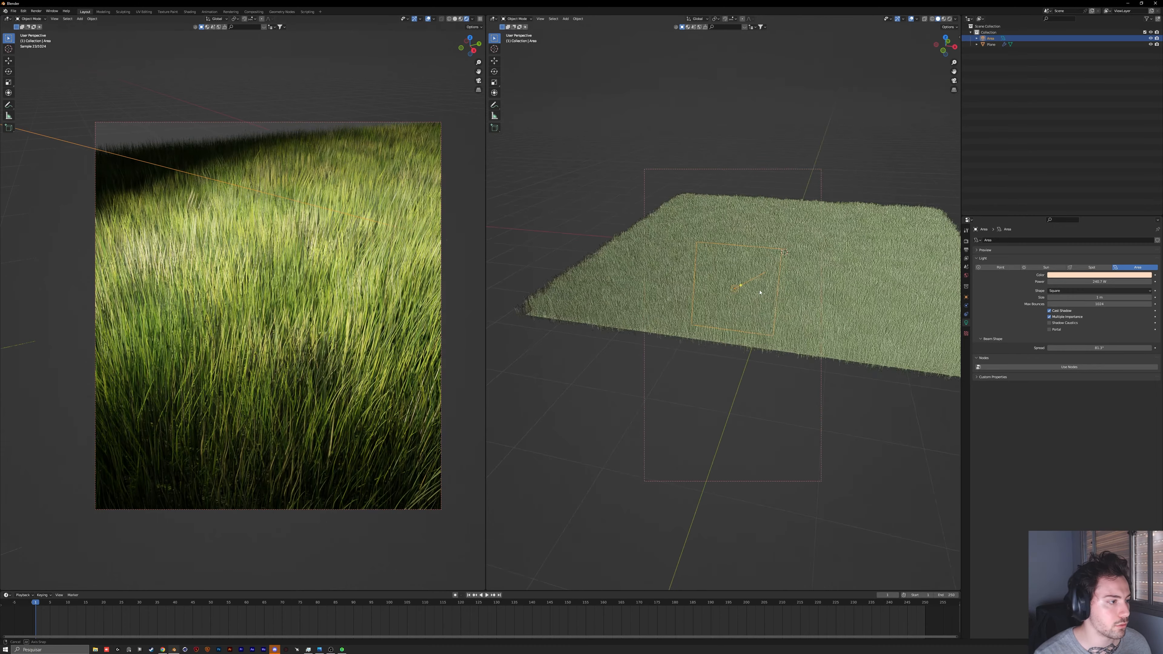
# Step: Shrink the area light and lower it along Z in two moves beside the plane's edge
pyautogui.moveTo(766, 292); pyautogui.dragTo(731, 290, button='middle')
pyautogui.moveTo(640, 302); pyautogui.dragTo(653, 329, button='middle')
pyautogui.click(655, 334)
pyautogui.click(657, 285)
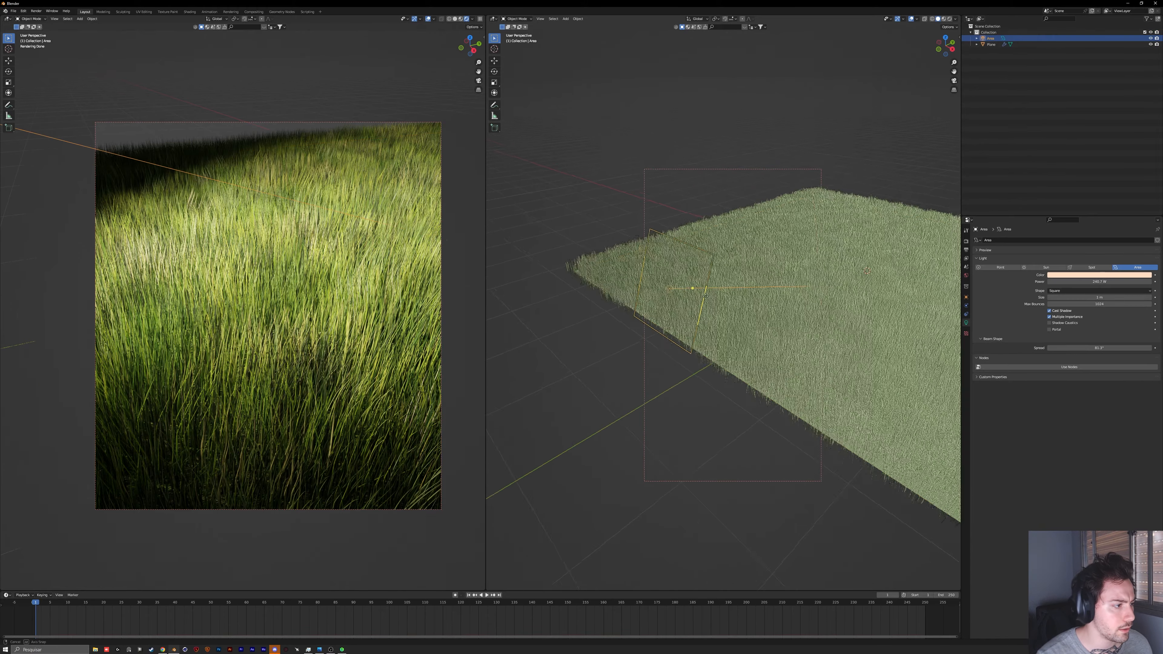
pyautogui.moveTo(658, 285); pyautogui.dragTo(759, 283, button='middle')
pyautogui.press('g')
pyautogui.press('z')
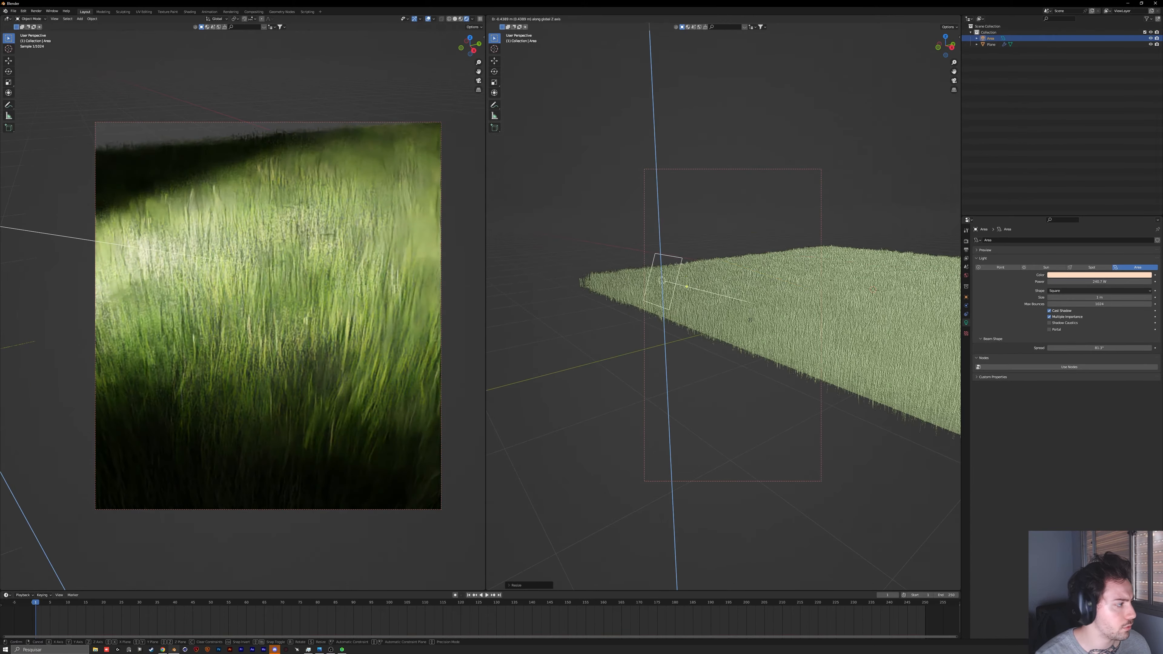
pyautogui.click(758, 315)
pyautogui.press('g')
pyautogui.press('z')
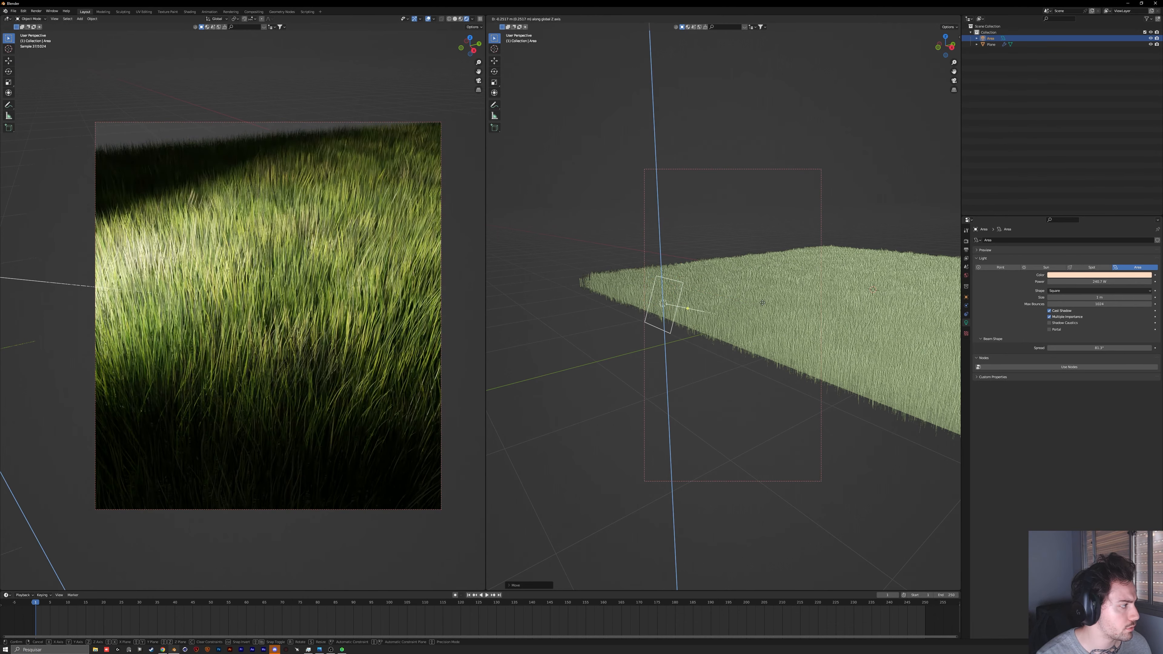
pyautogui.click(762, 302)
# Step: Adjust the area light's scale and narrow its beam spread slightly
pyautogui.press('s')
pyautogui.moveTo(762, 303); pyautogui.dragTo(779, 312, button='middle')
pyautogui.click(742, 313)
pyautogui.moveTo(1097, 348)
pyautogui.mouseDown()
pyautogui.moveTo(1049, 348)
pyautogui.moveTo(1084, 348)
pyautogui.mouseUp()
pyautogui.moveTo(908, 327); pyautogui.dragTo(928, 337, button='middle')
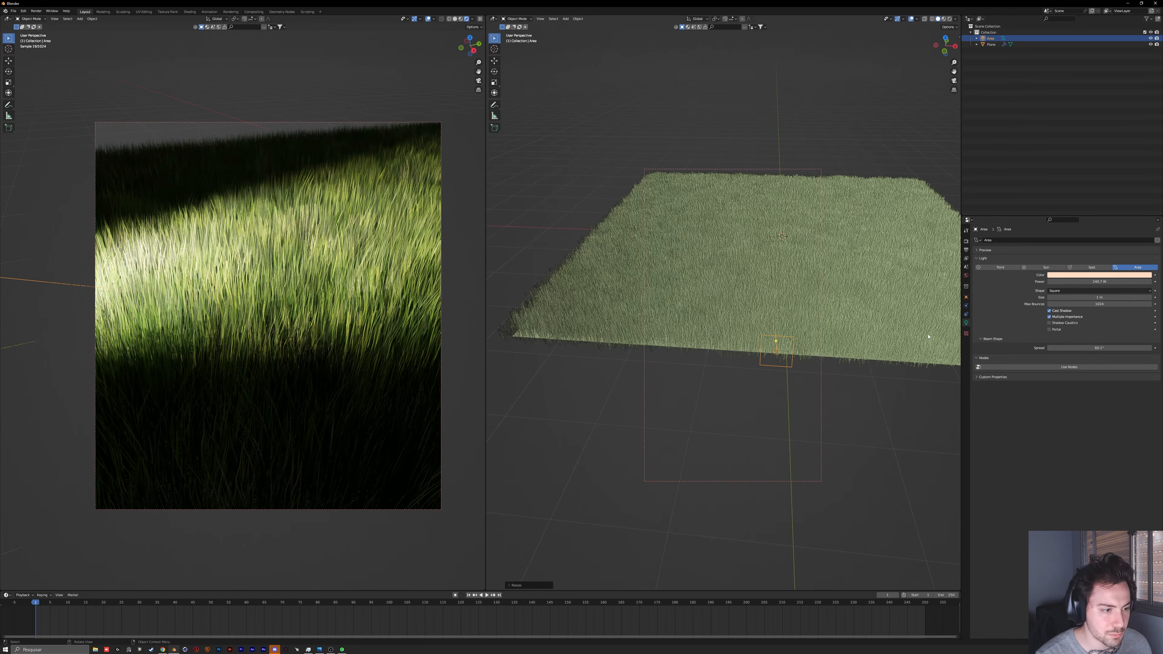
# Step: Try widening the area light's beam spread to 180°, and undo it
pyautogui.moveTo(1098, 349); pyautogui.dragTo(1150, 348)
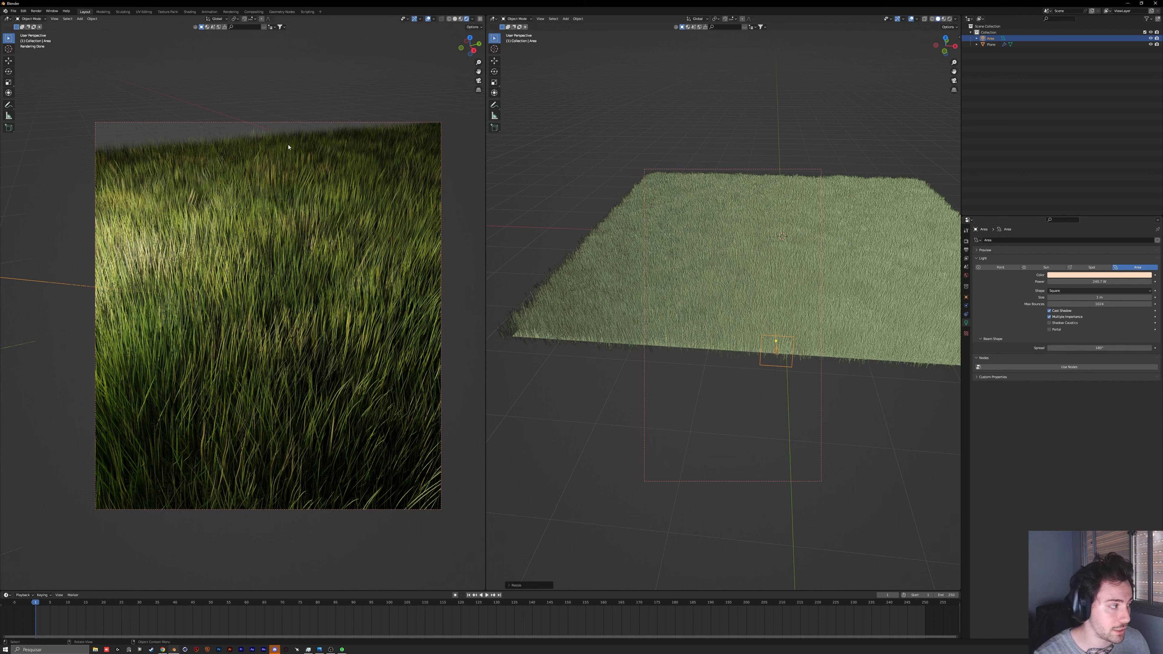
pyautogui.hotkey('ctrl', 'z')
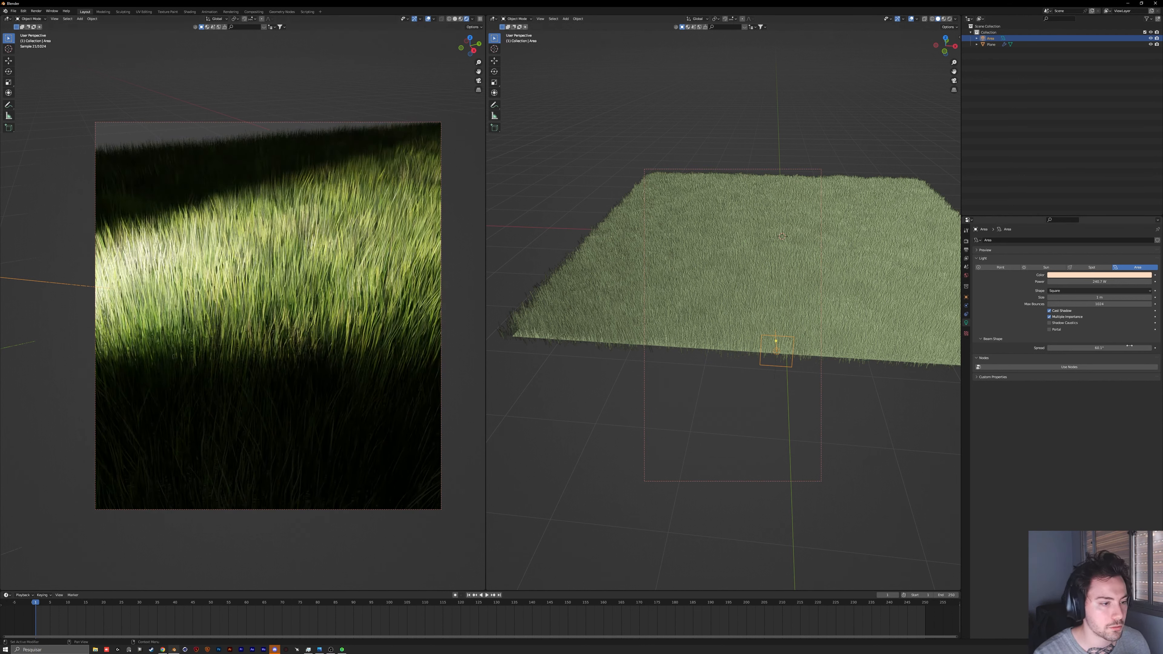
pyautogui.doubleClick(1099, 348)
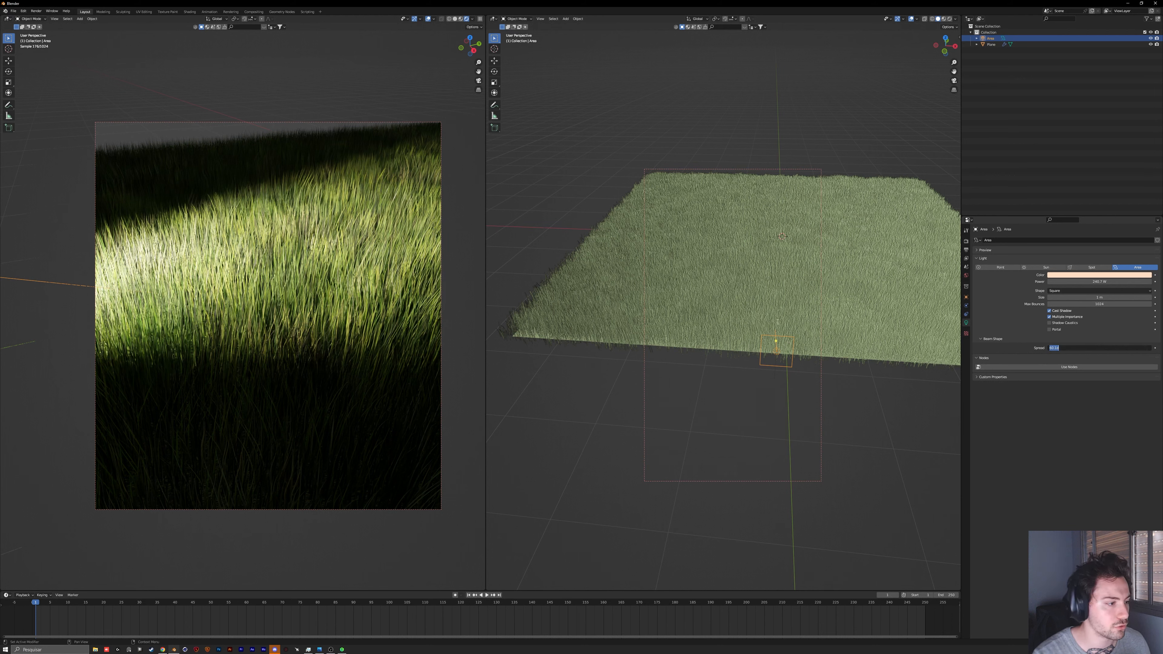
pyautogui.press('Return')
# Step: Delete the area light and add a Sun light in its place
pyautogui.moveTo(755, 301); pyautogui.dragTo(762, 342, button='middle')
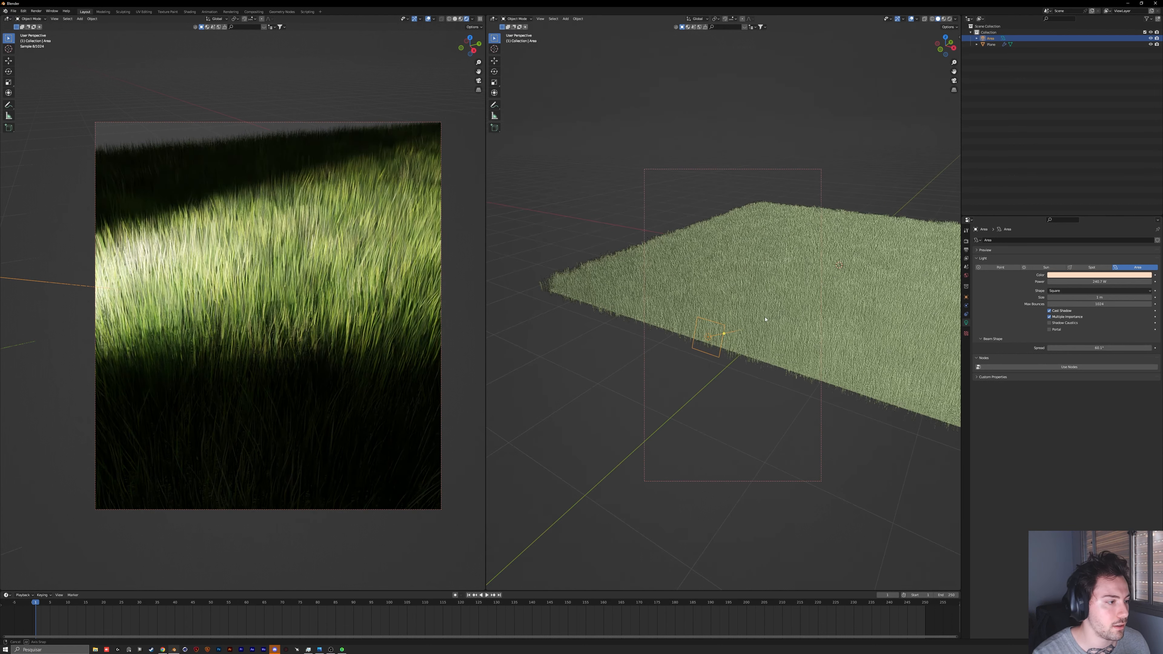
pyautogui.press('x')
pyautogui.click(762, 342)
pyautogui.hotkey('shift', 'a')
pyautogui.click(787, 346)
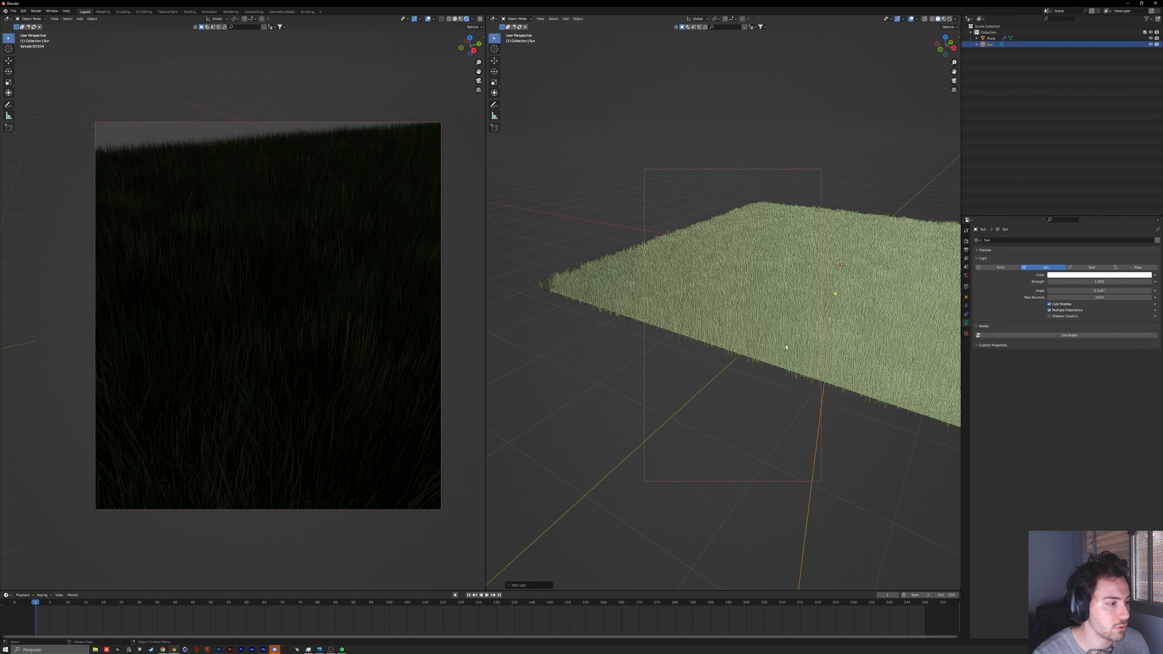
# Step: Try rotating the Sun light freely and raising its strength to 10, and undo back to the area light
pyautogui.press('r')
pyautogui.press('r')
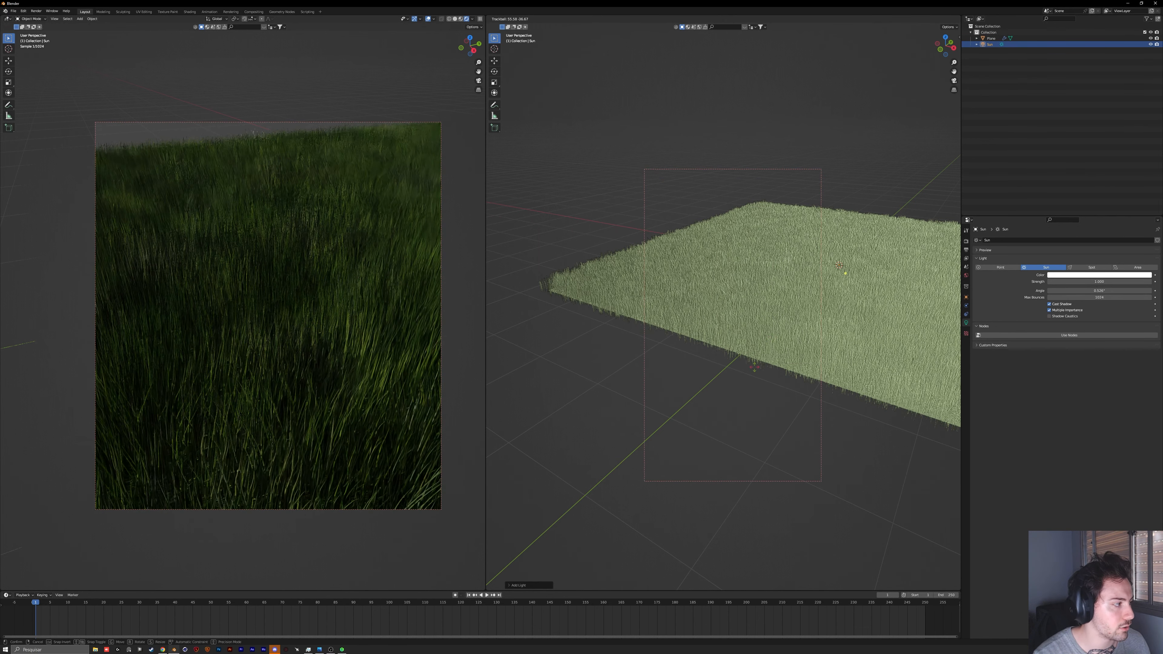
pyautogui.click(740, 378)
pyautogui.click(1099, 282)
pyautogui.moveTo(1099, 282); pyautogui.dragTo(1154, 282)
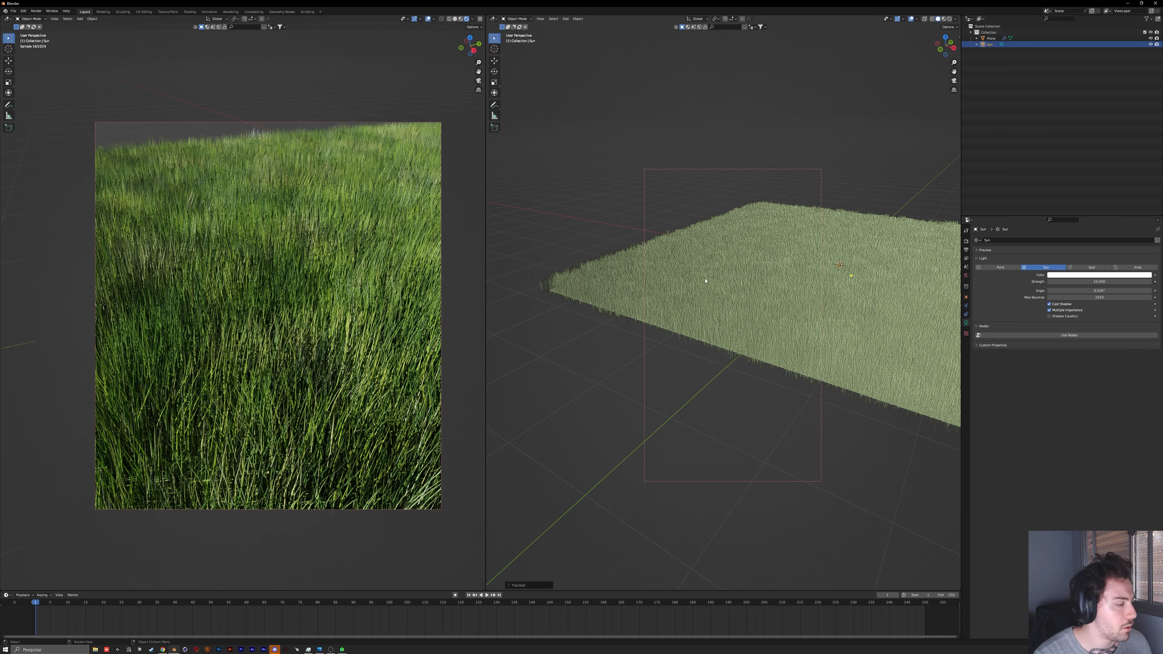
pyautogui.hotkey('ctrl', 'z')
pyautogui.hotkey('ctrl', 'z')
pyautogui.hotkey('ctrl', 'z')
pyautogui.hotkey('ctrl', 'z')
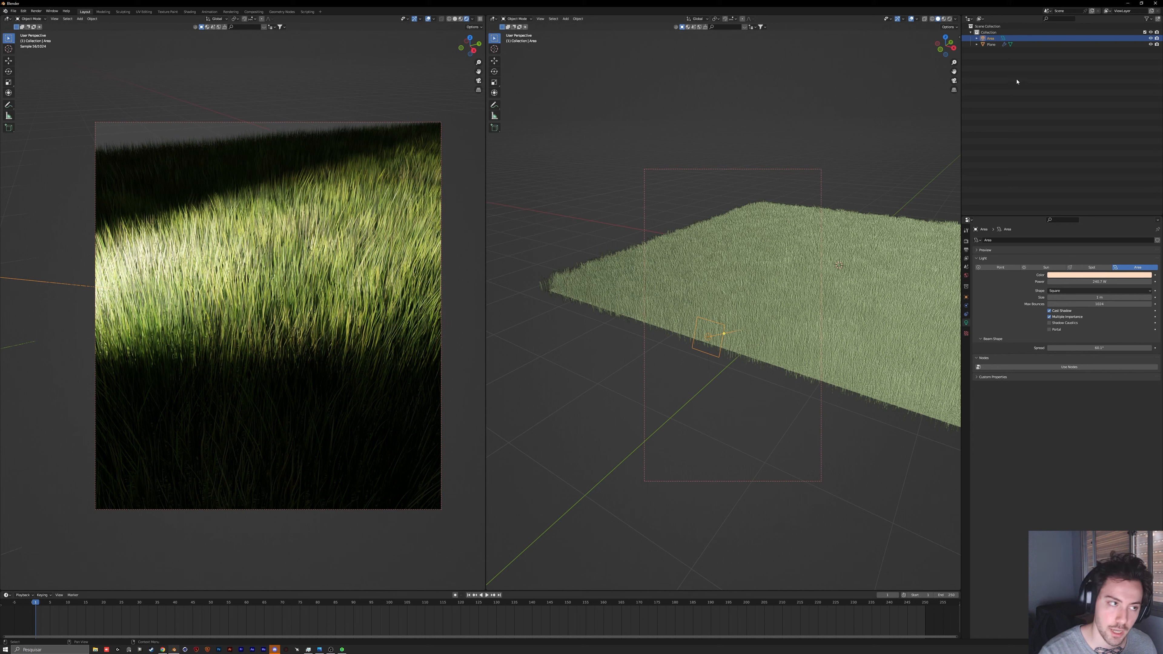
# Step: Reselect the area light, move it, and slide it along its local Z axis beside the plane's edge
pyautogui.click(997, 45)
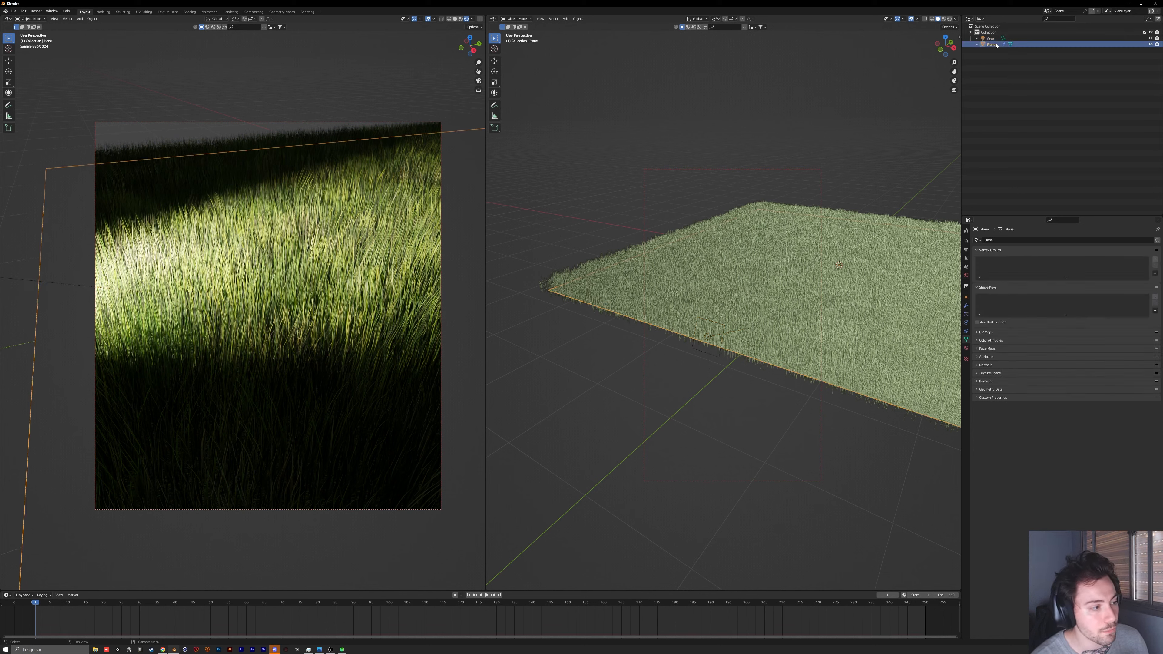
pyautogui.click(996, 39)
pyautogui.moveTo(771, 312); pyautogui.dragTo(778, 289, button='middle')
pyautogui.press('g')
pyautogui.click(839, 285)
pyautogui.press('g')
pyautogui.press('z')
pyautogui.press('z')
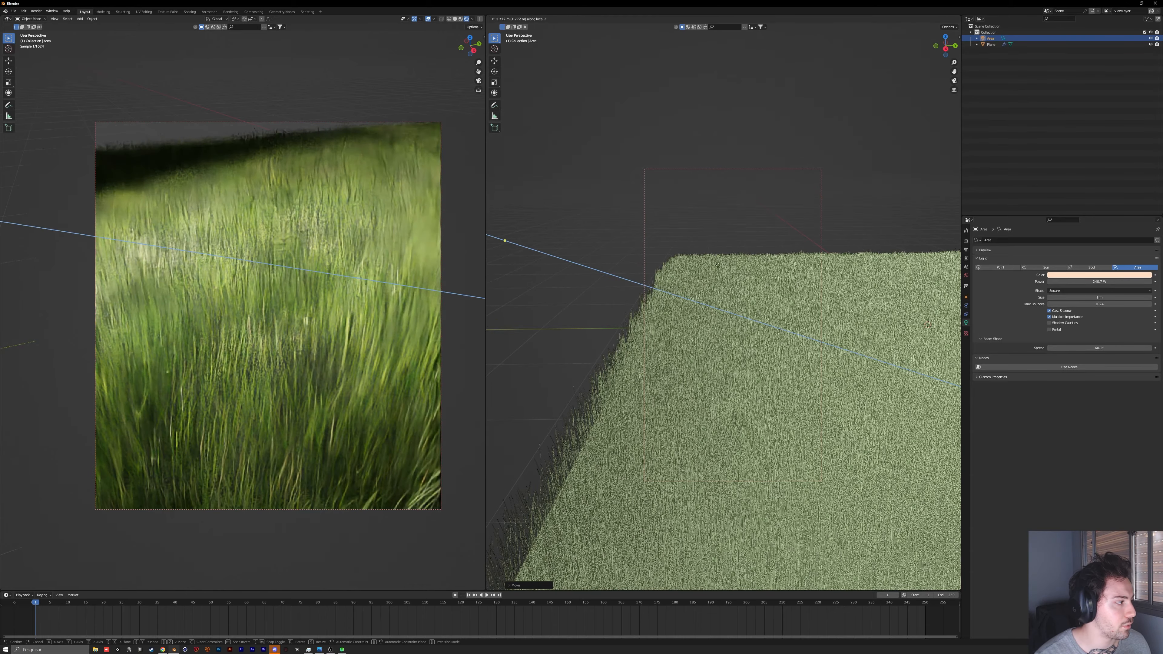
pyautogui.click(787, 286)
# Step: Reduce the area light's power and rotate it freely to re-aim its beam across the grass
pyautogui.moveTo(787, 286); pyautogui.dragTo(835, 294, button='middle')
pyautogui.moveTo(1116, 281); pyautogui.dragTo(1071, 281)
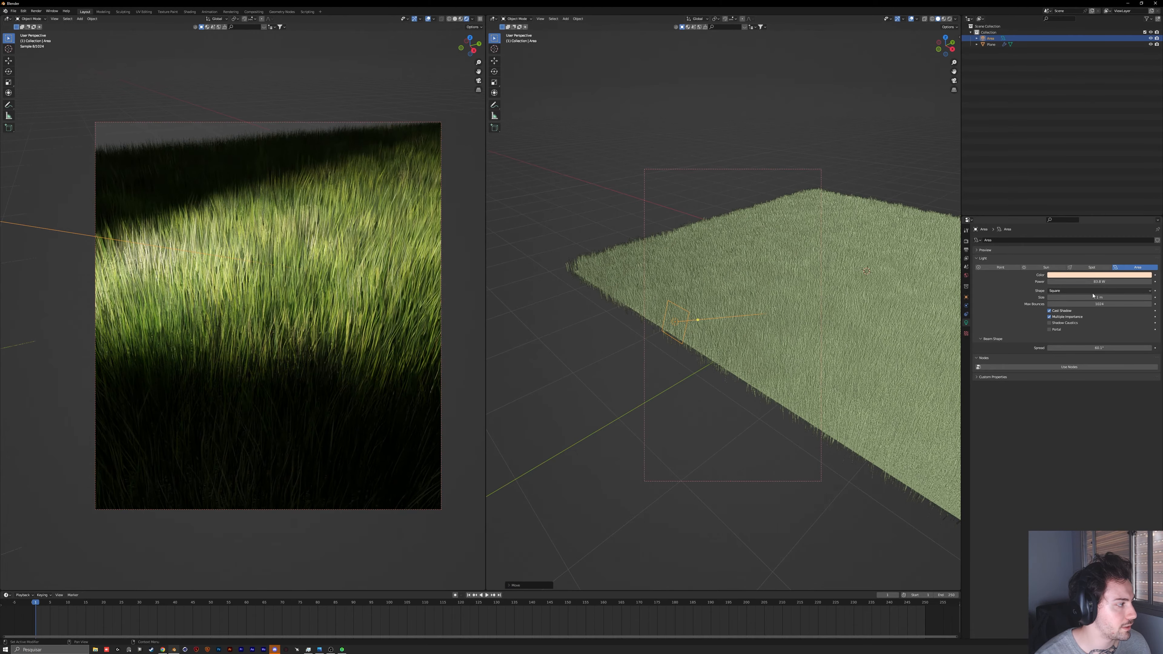
pyautogui.press('r')
pyautogui.press('r')
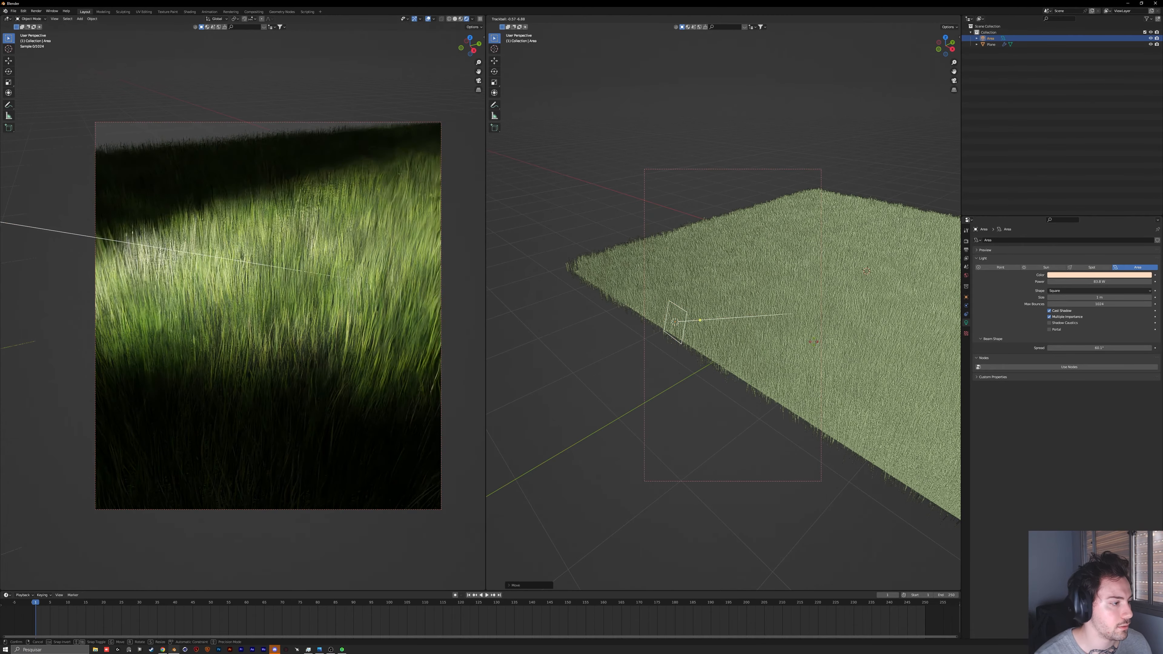
pyautogui.click(812, 343)
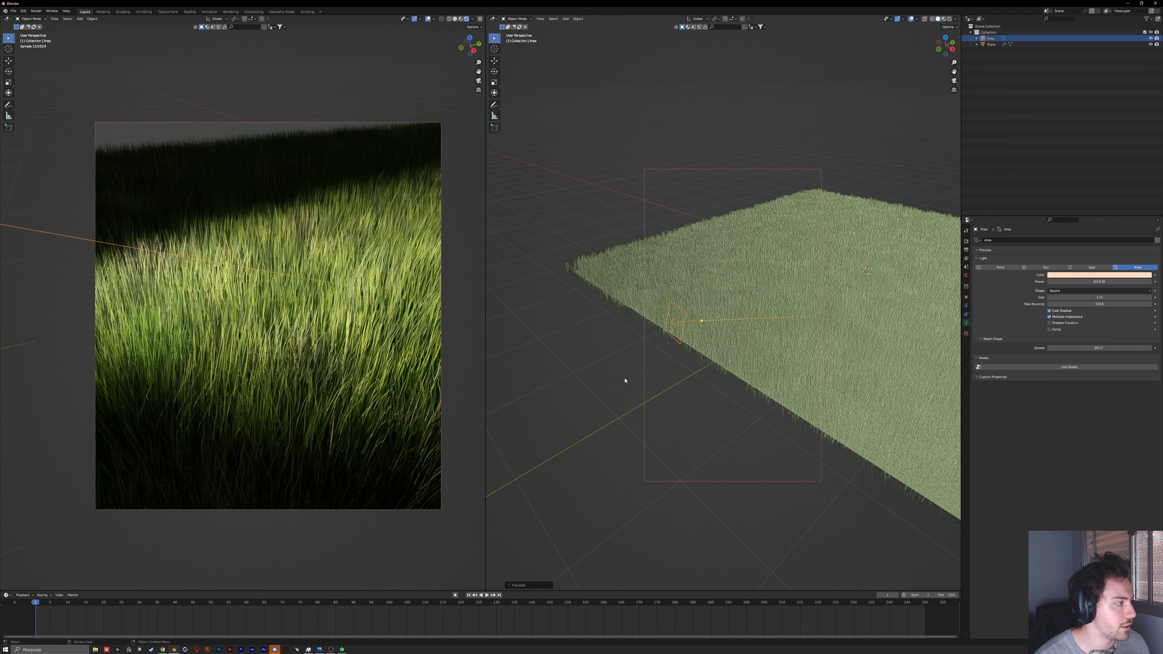
# Step: Adjust the Uniform and Random roughness of the plane's child hairs to make the blades less regular
pyautogui.click(672, 276)
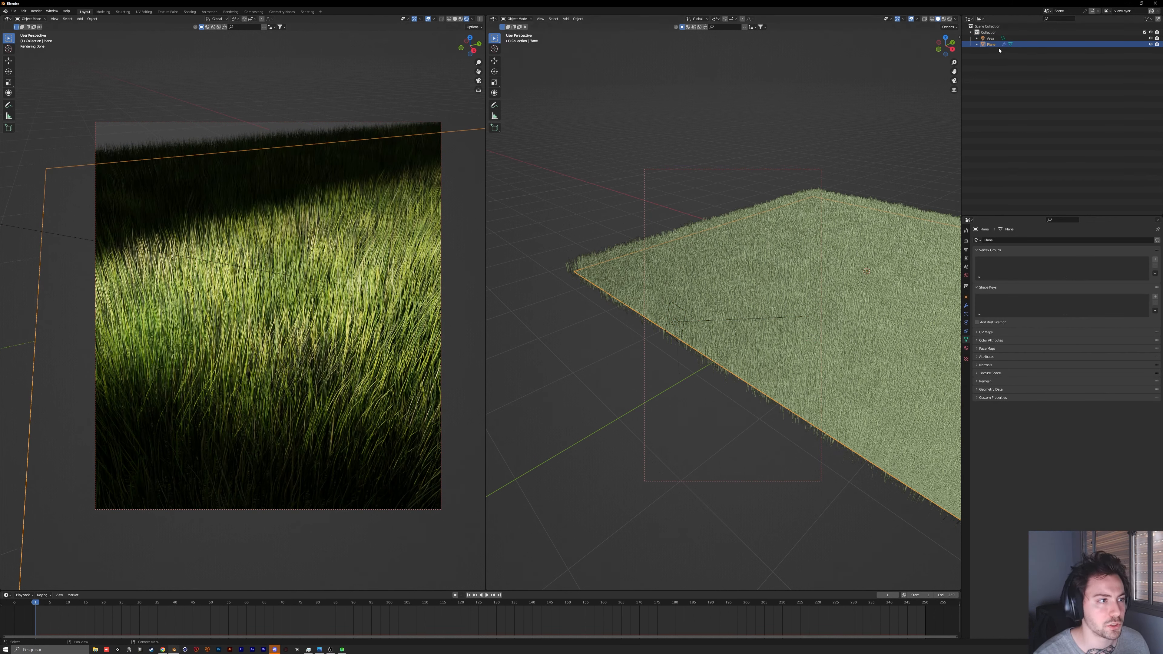
pyautogui.click(967, 332)
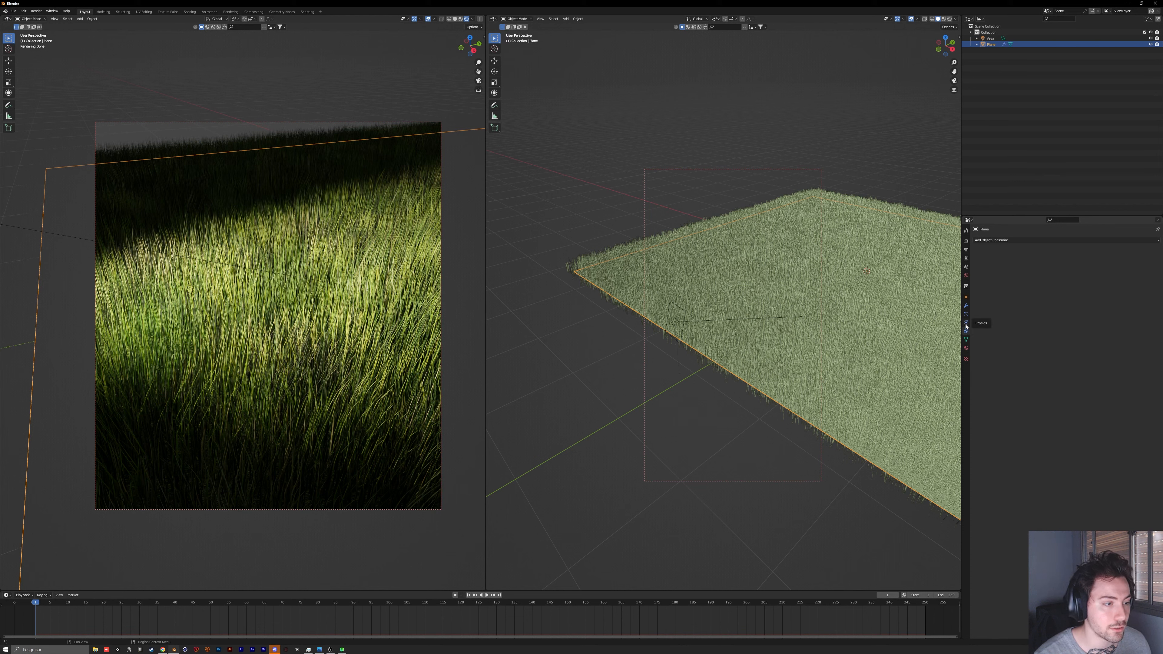
pyautogui.click(966, 314)
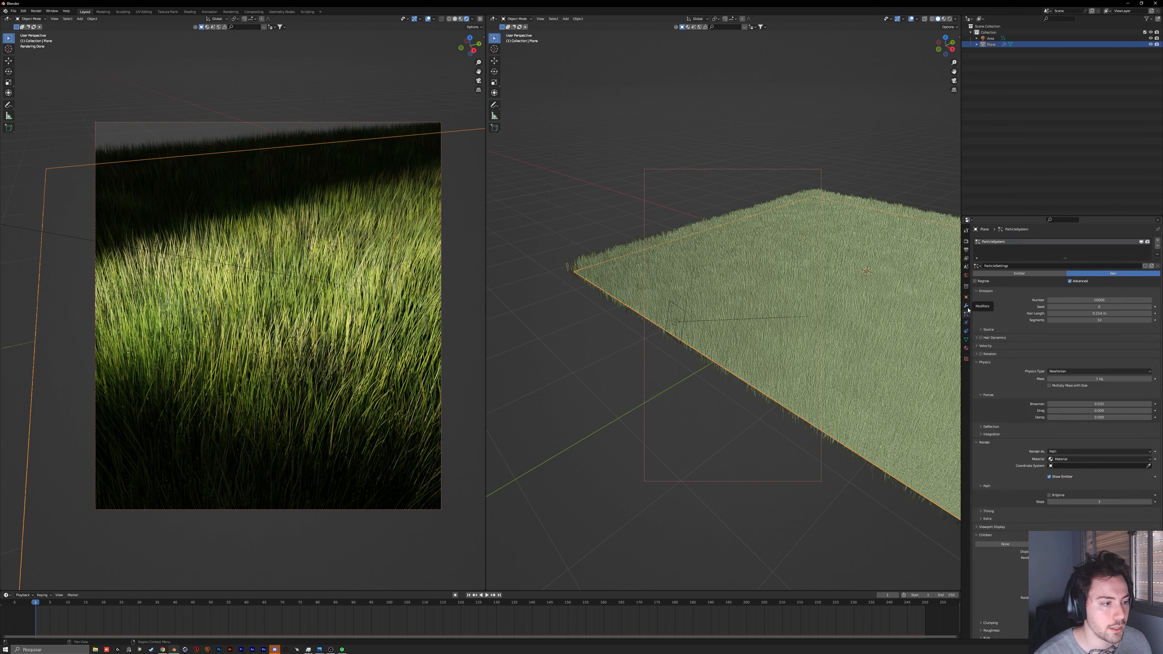
pyautogui.scroll(-5, 988, 342)
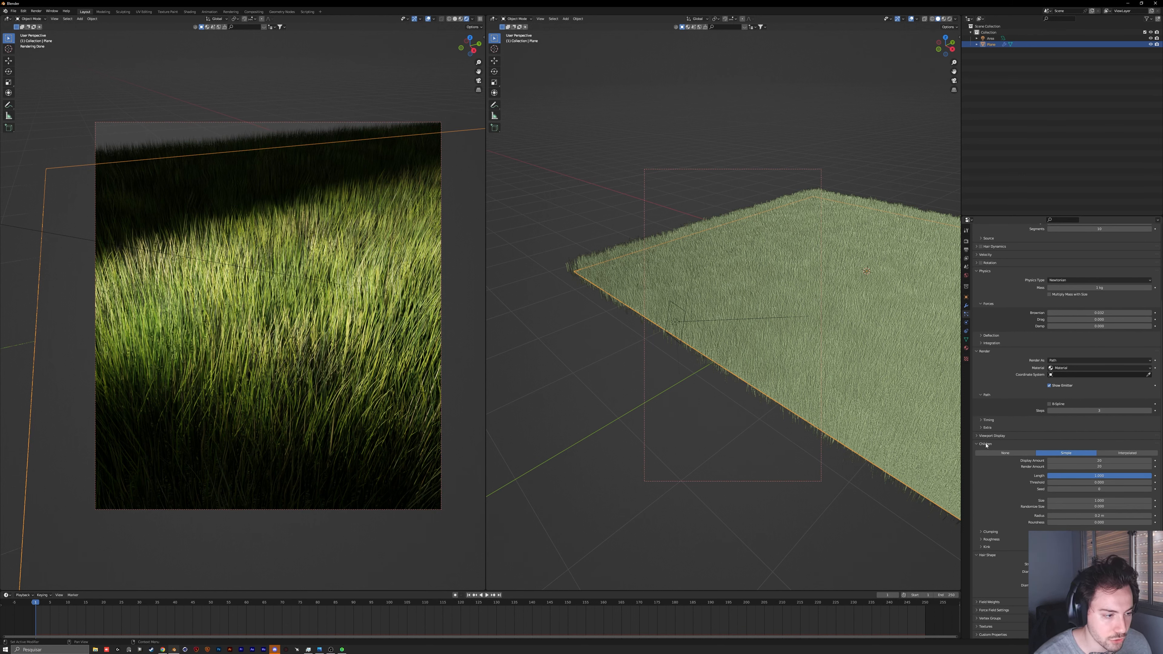
pyautogui.click(991, 539)
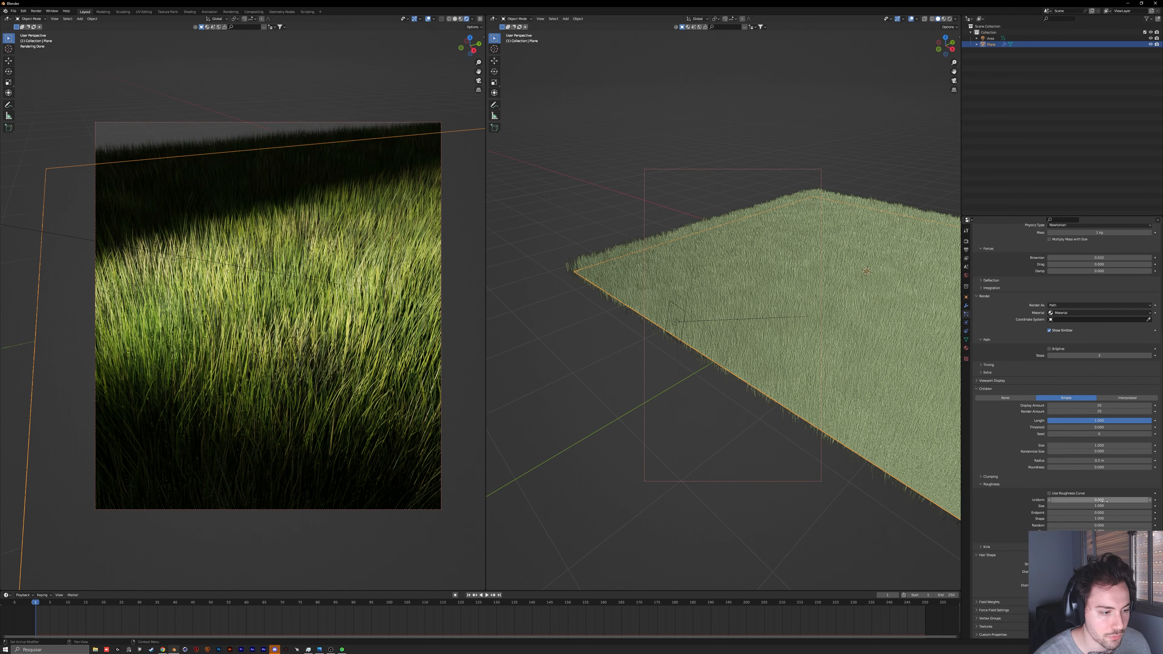
pyautogui.moveTo(1099, 500); pyautogui.dragTo(1080, 523)
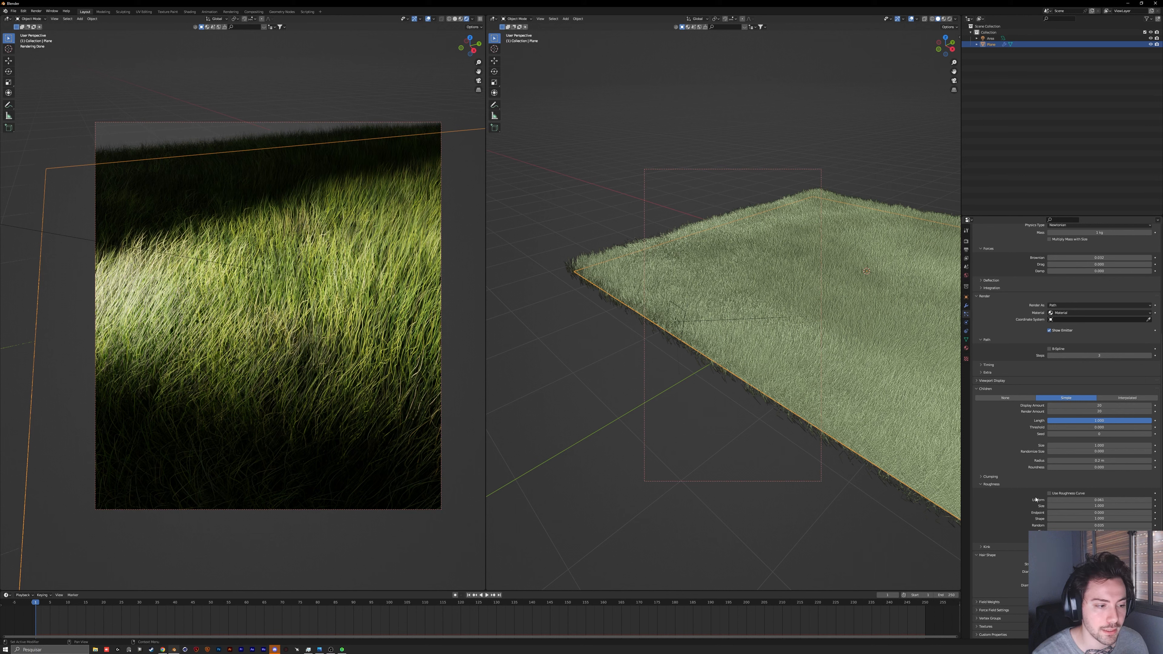
# Step: Try kink types and settings on the grass's child hairs, and revert them
pyautogui.click(984, 484)
pyautogui.click(993, 532)
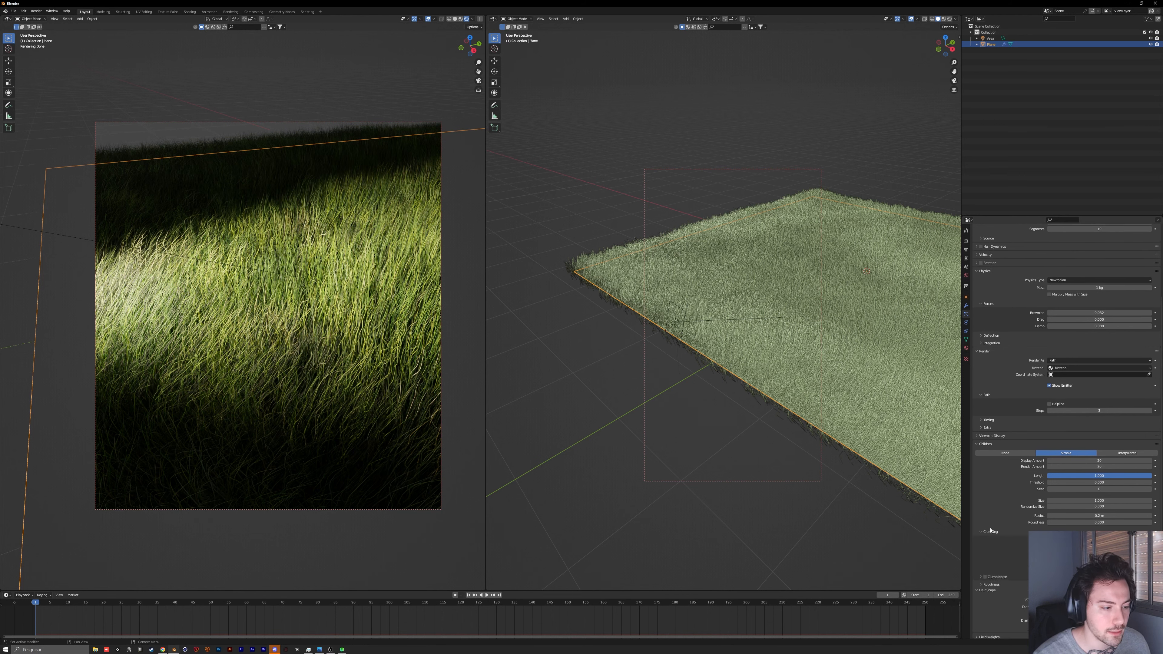
pyautogui.click(986, 593)
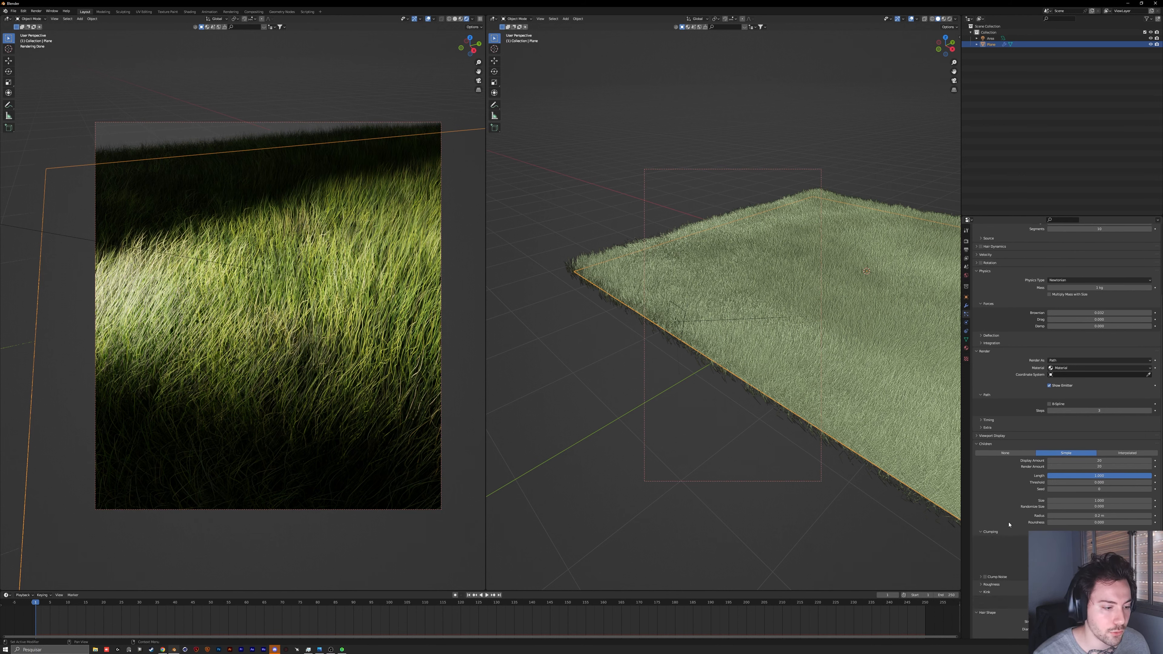
pyautogui.scroll(-3, 986, 594)
pyautogui.click(1067, 560)
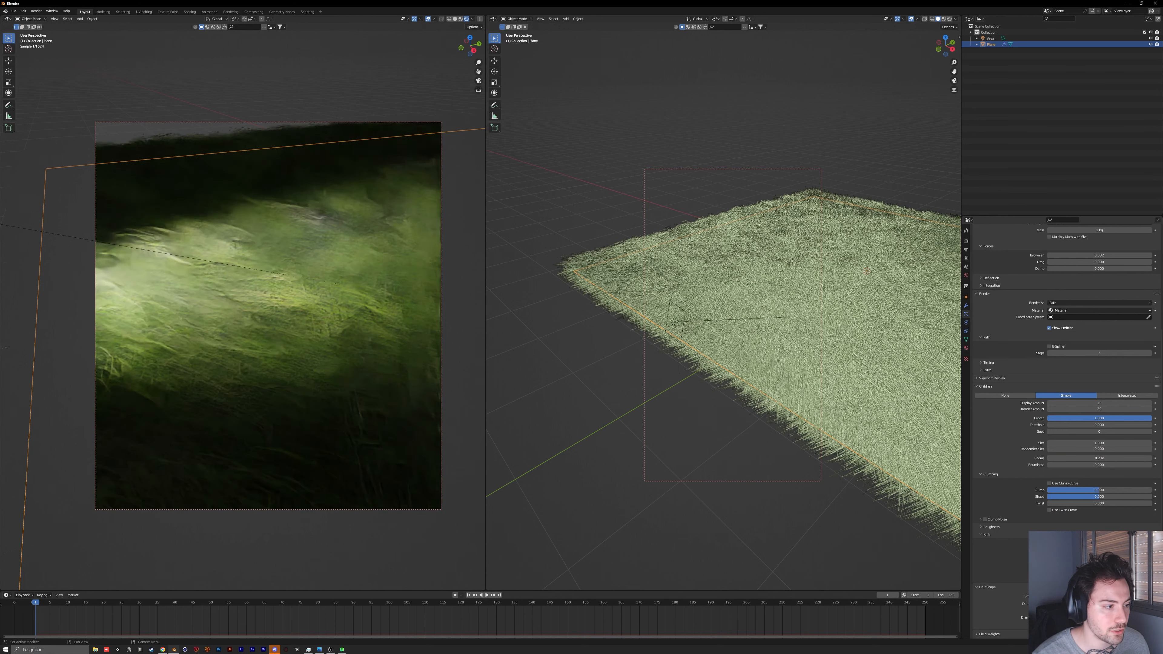
pyautogui.click(1076, 544)
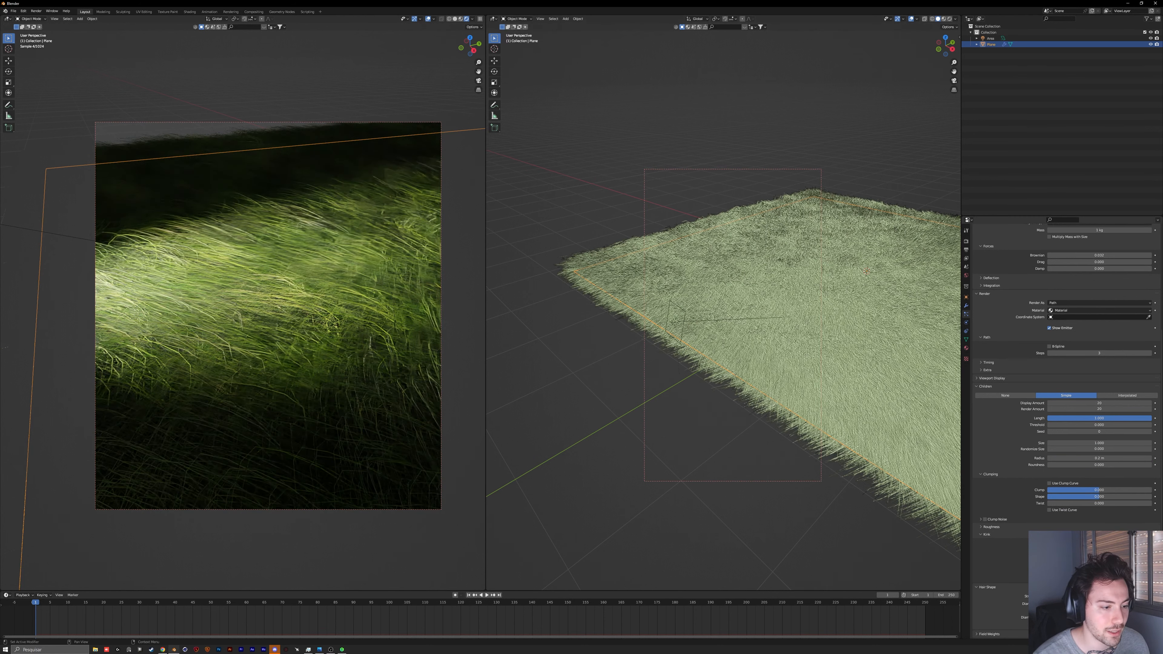
pyautogui.click(1071, 567)
pyautogui.moveTo(1090, 552); pyautogui.dragTo(1122, 553)
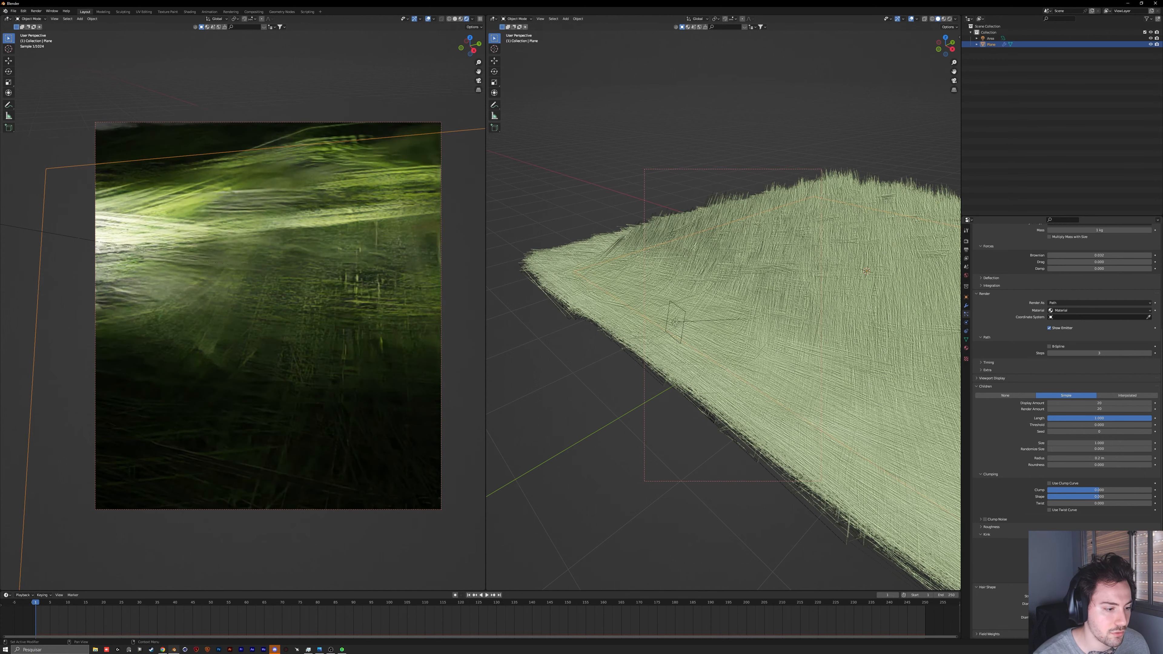
pyautogui.hotkey('ctrl', 'z')
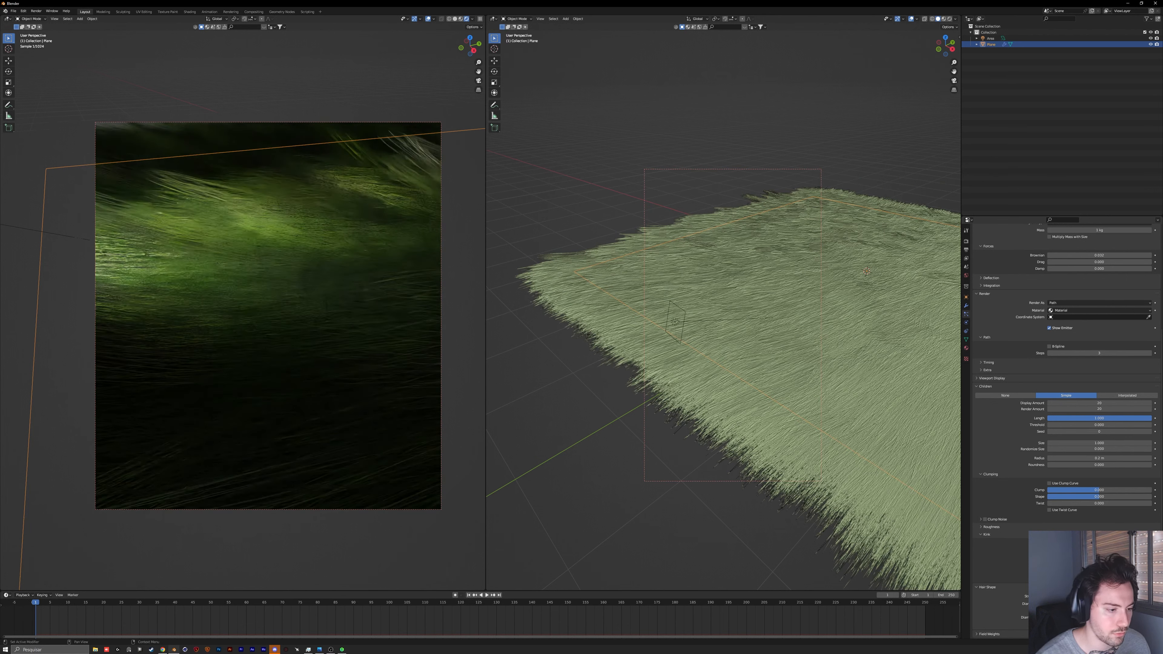
pyautogui.hotkey('ctrl', 'z')
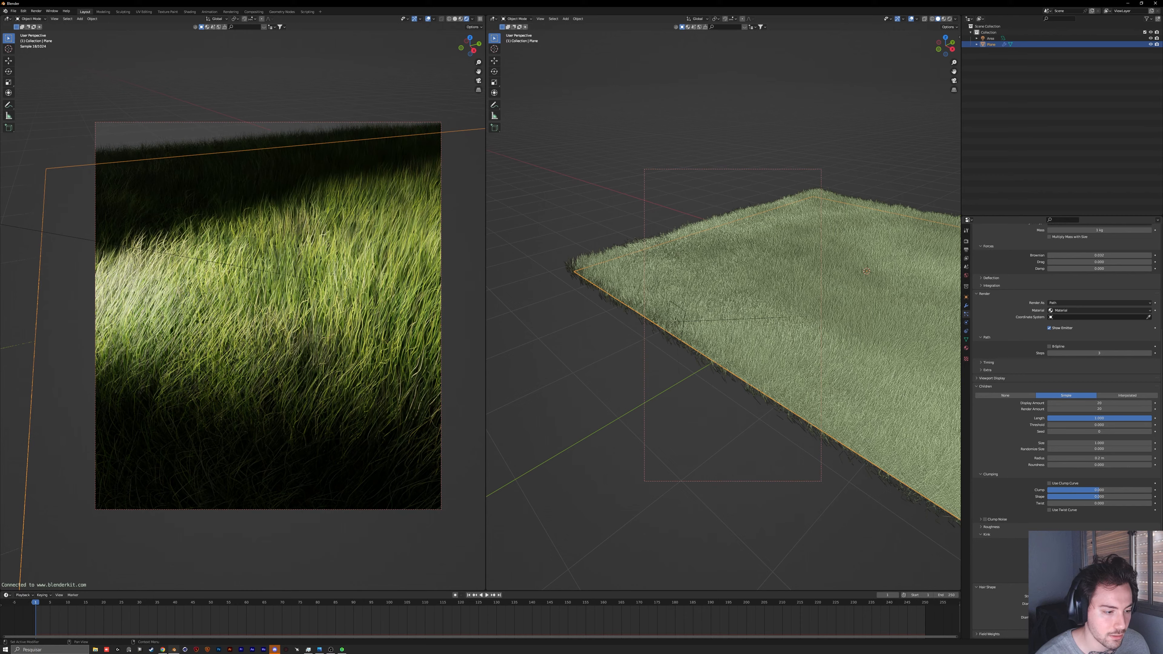
pyautogui.click(1100, 543)
pyautogui.click(1090, 589)
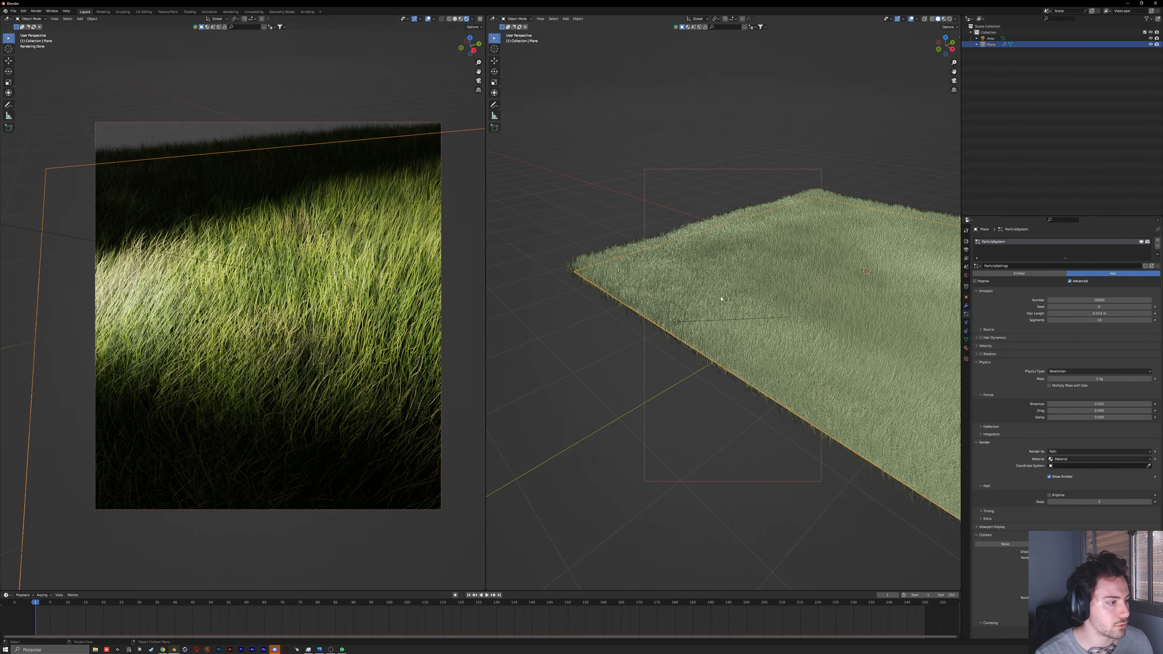
# Step: Try shorter hair lengths for the grass while viewing the plane from the side, and undo the changes
pyautogui.moveTo(721, 299); pyautogui.dragTo(733, 229, button='middle')
pyautogui.moveTo(743, 270); pyautogui.dragTo(781, 277, button='middle')
pyautogui.moveTo(1099, 313); pyautogui.dragTo(1028, 314)
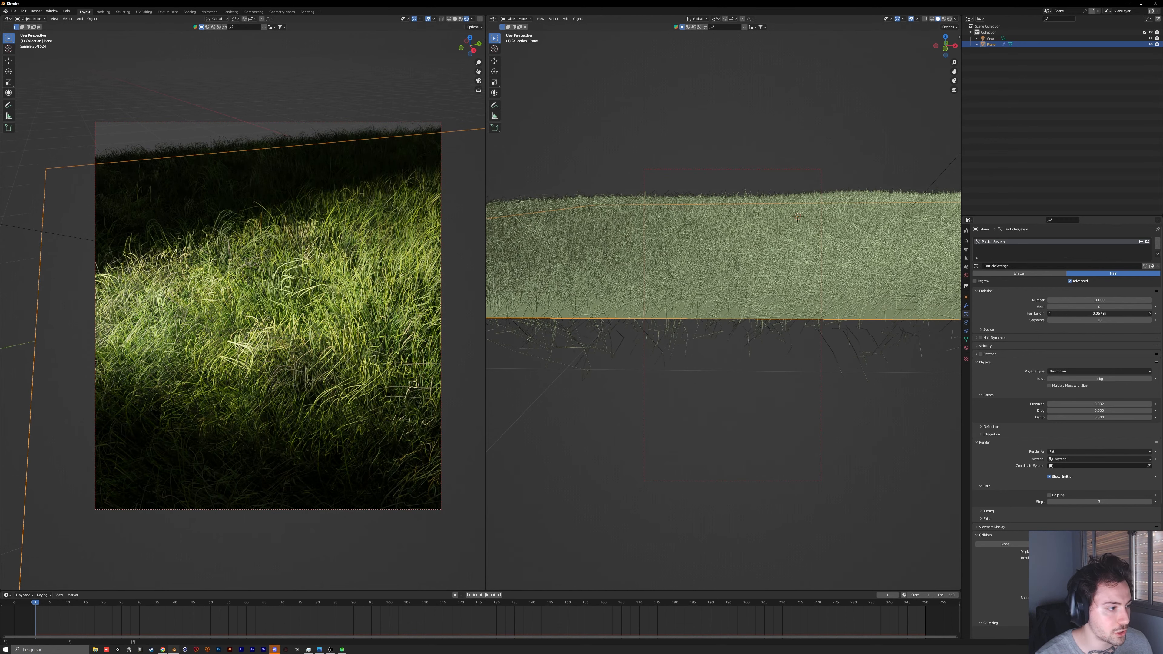
pyautogui.moveTo(1099, 313); pyautogui.dragTo(1120, 314)
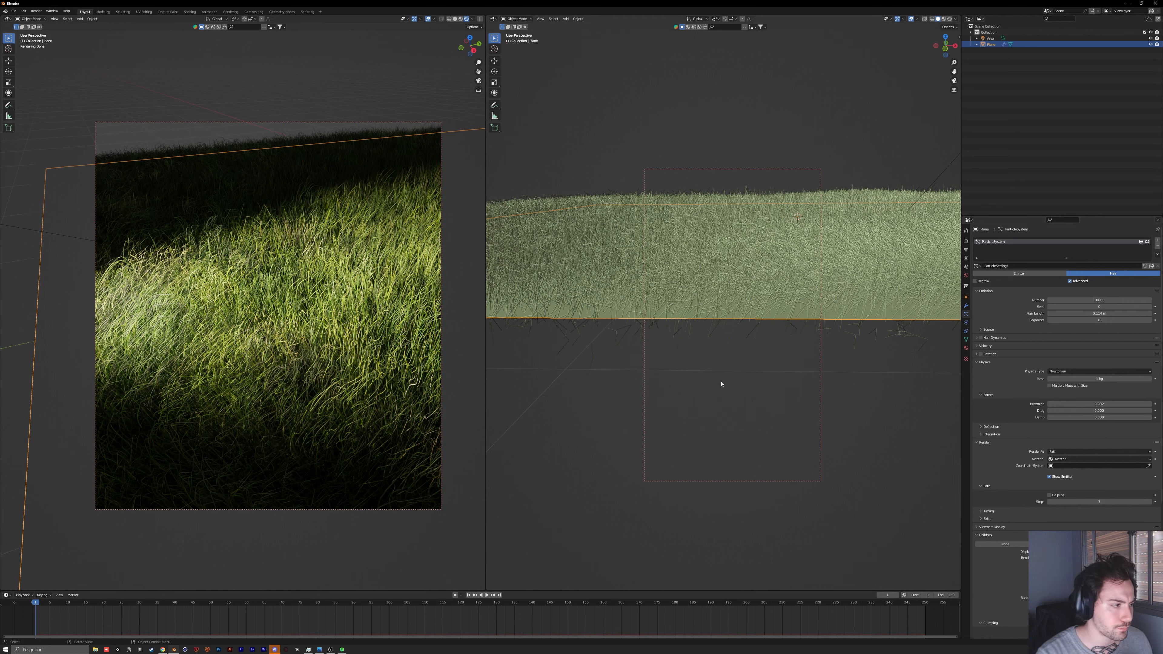
pyautogui.hotkey('ctrl', 'z')
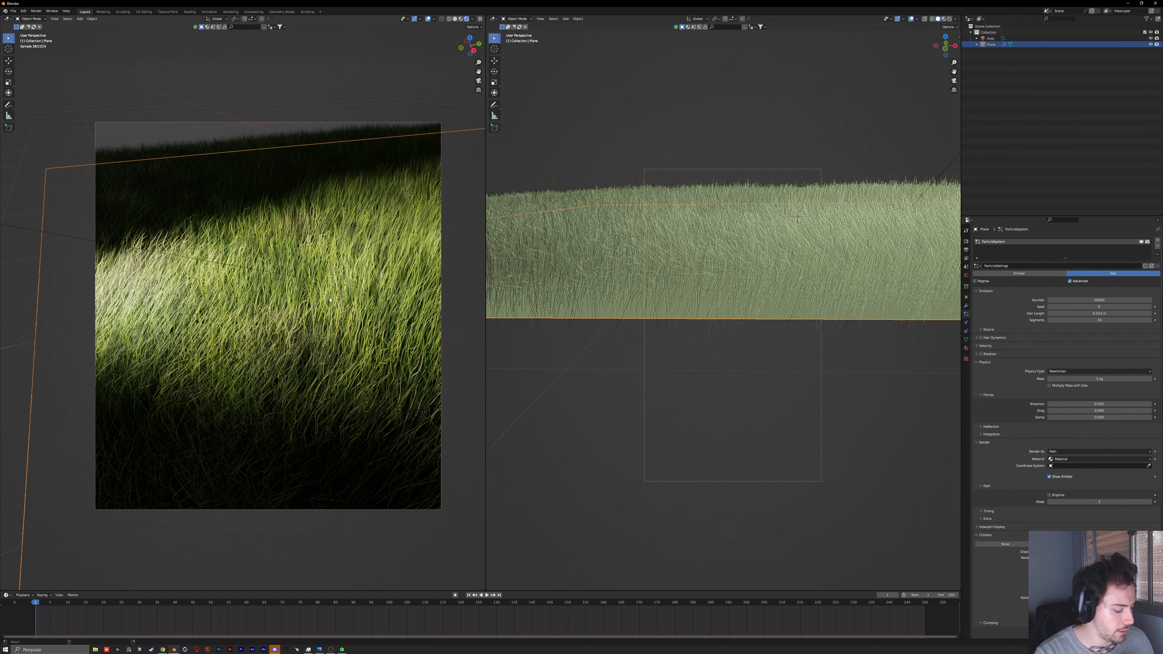
# Step: Clear the render region and widen the rendered viewport to show the grass field at full size
pyautogui.hotkey('ctrl', 'alt', 'b')
pyautogui.moveTo(487, 218); pyautogui.dragTo(864, 219)
pyautogui.moveTo(733, 266); pyautogui.dragTo(519, 366, button='middle')
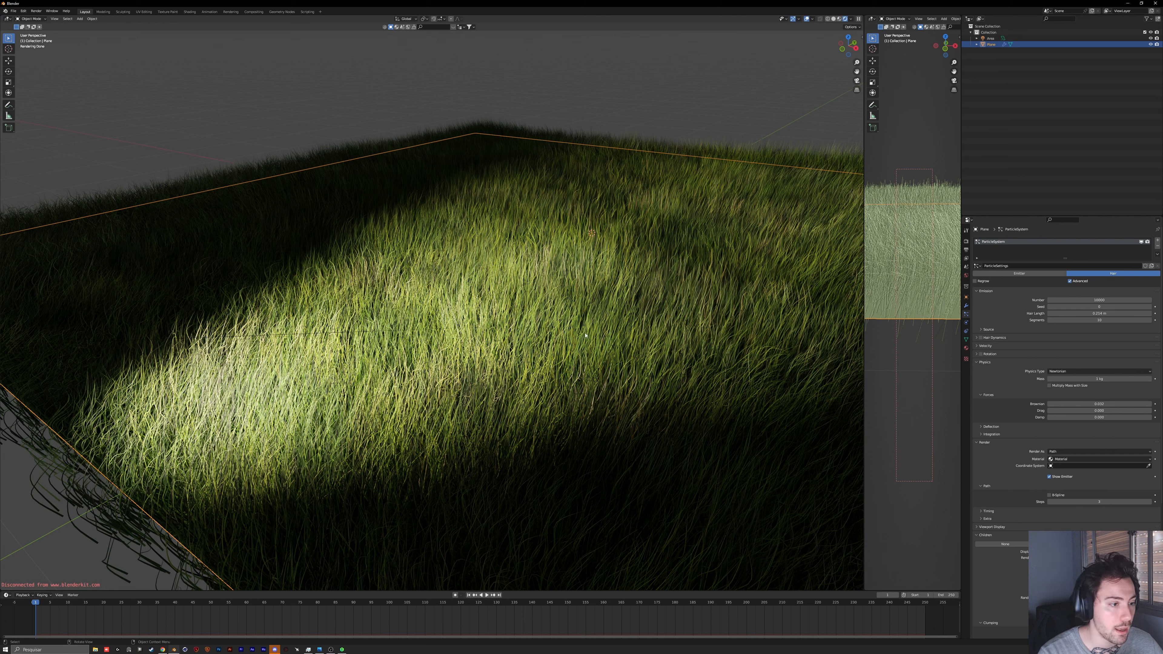
# Step: Open the hair emission's Segments value for editing and expand the emission Source settings
pyautogui.doubleClick(1050, 320)
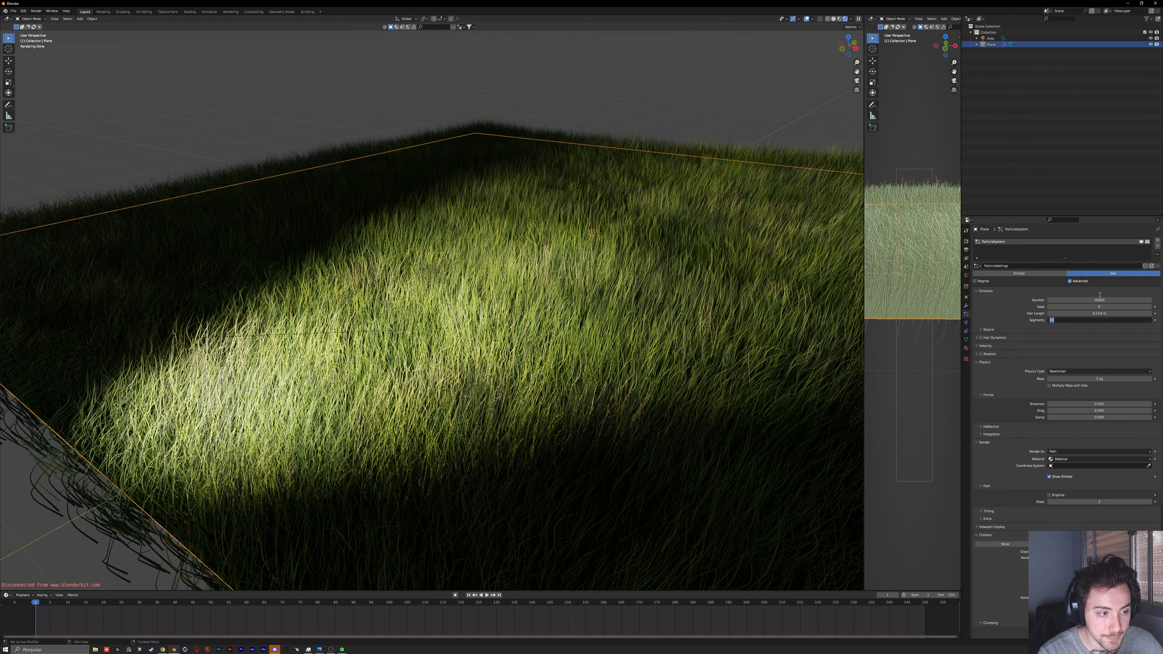
pyautogui.click(1072, 329)
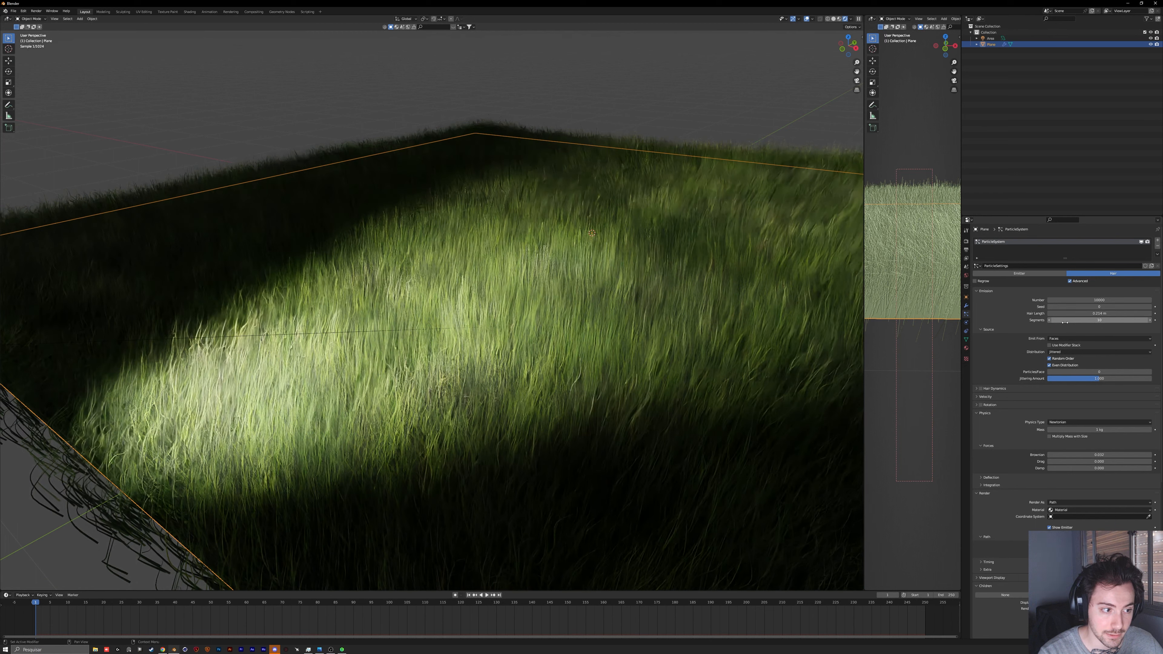
pyautogui.doubleClick(1065, 321)
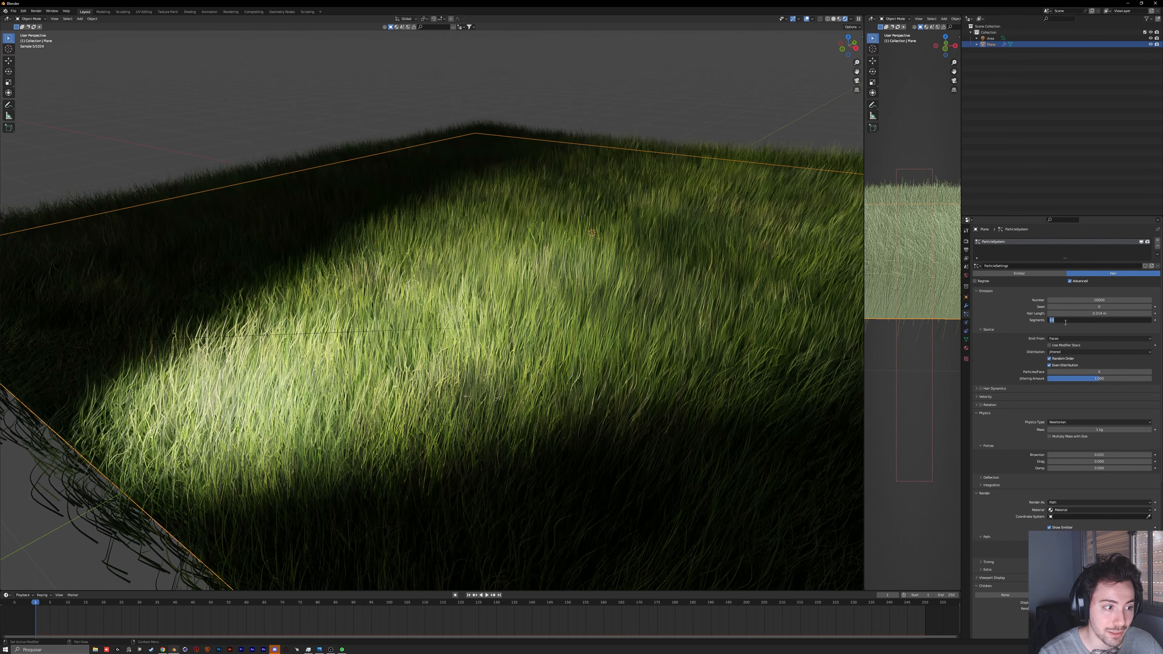
pyautogui.click(1019, 321)
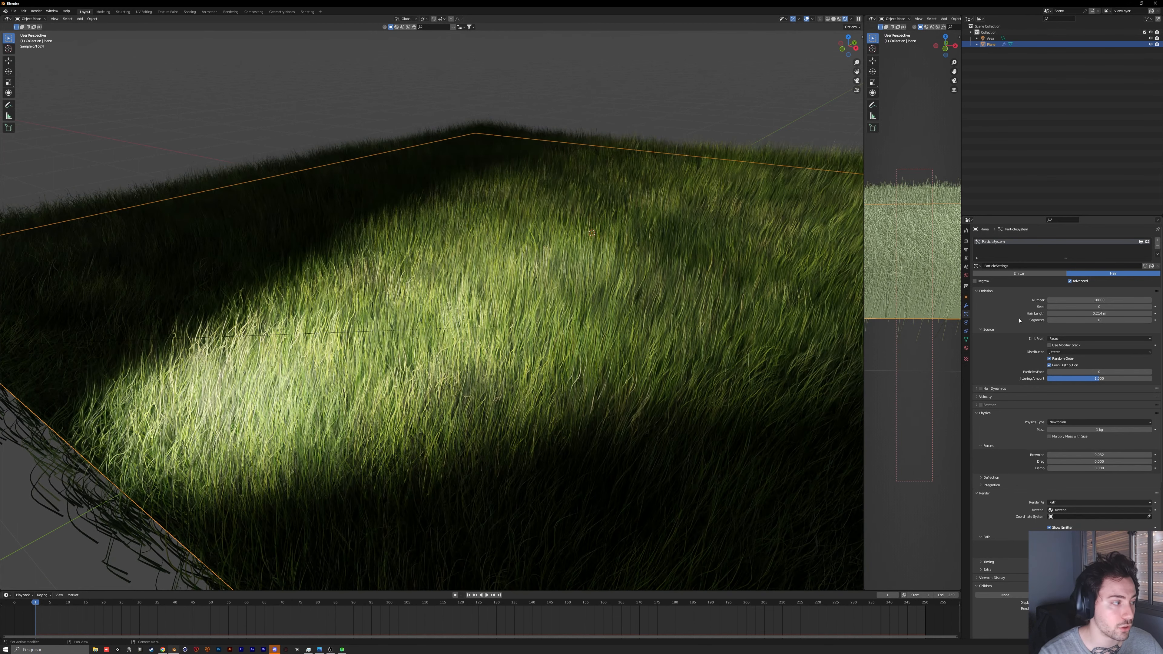